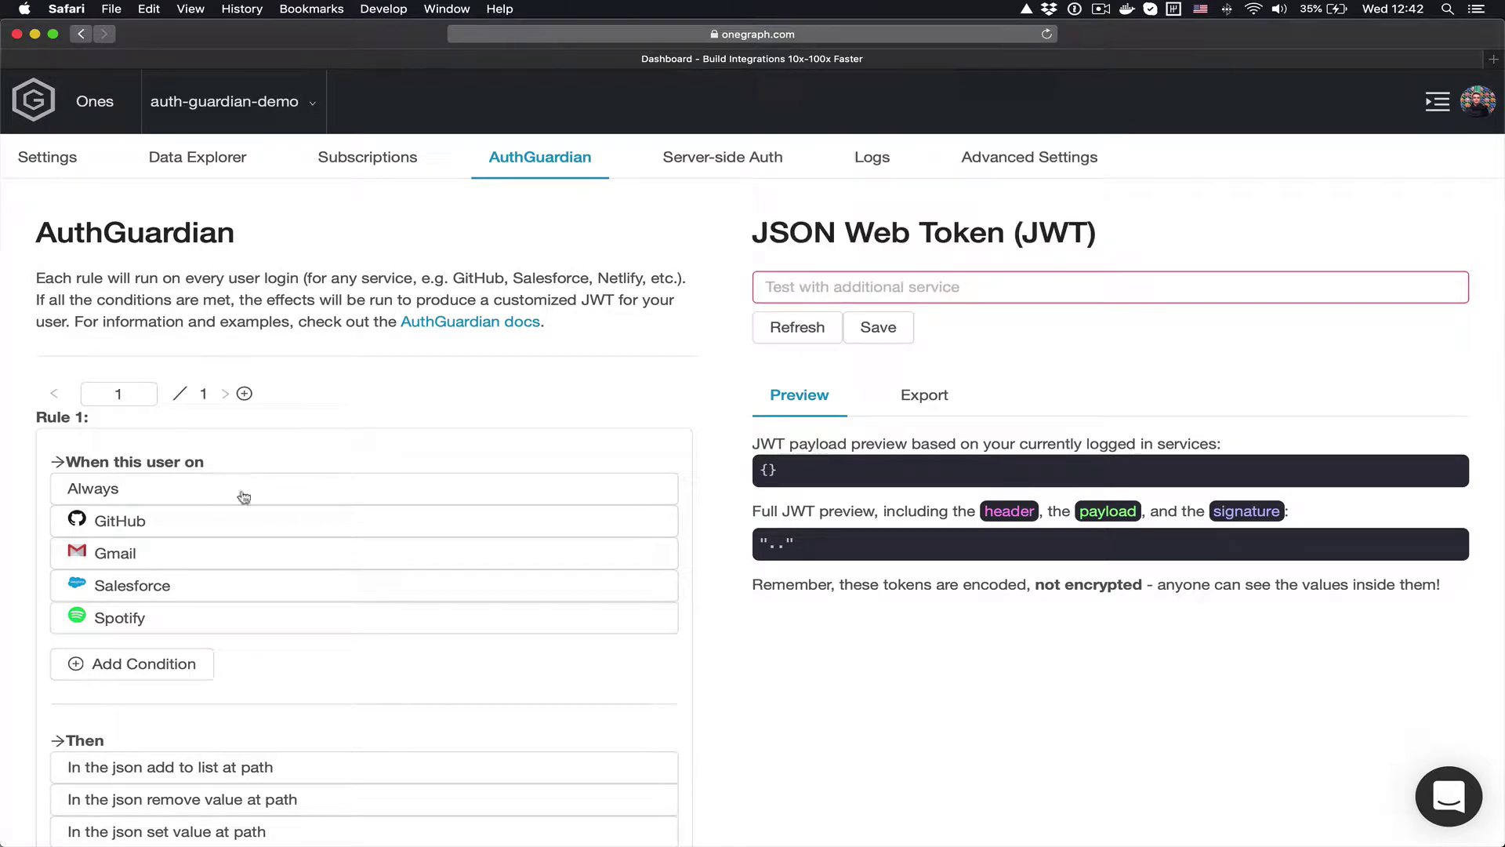
# - Scroll down to Rule 1's login-service condition choices
pyautogui.scroll(-2, 290, 466)
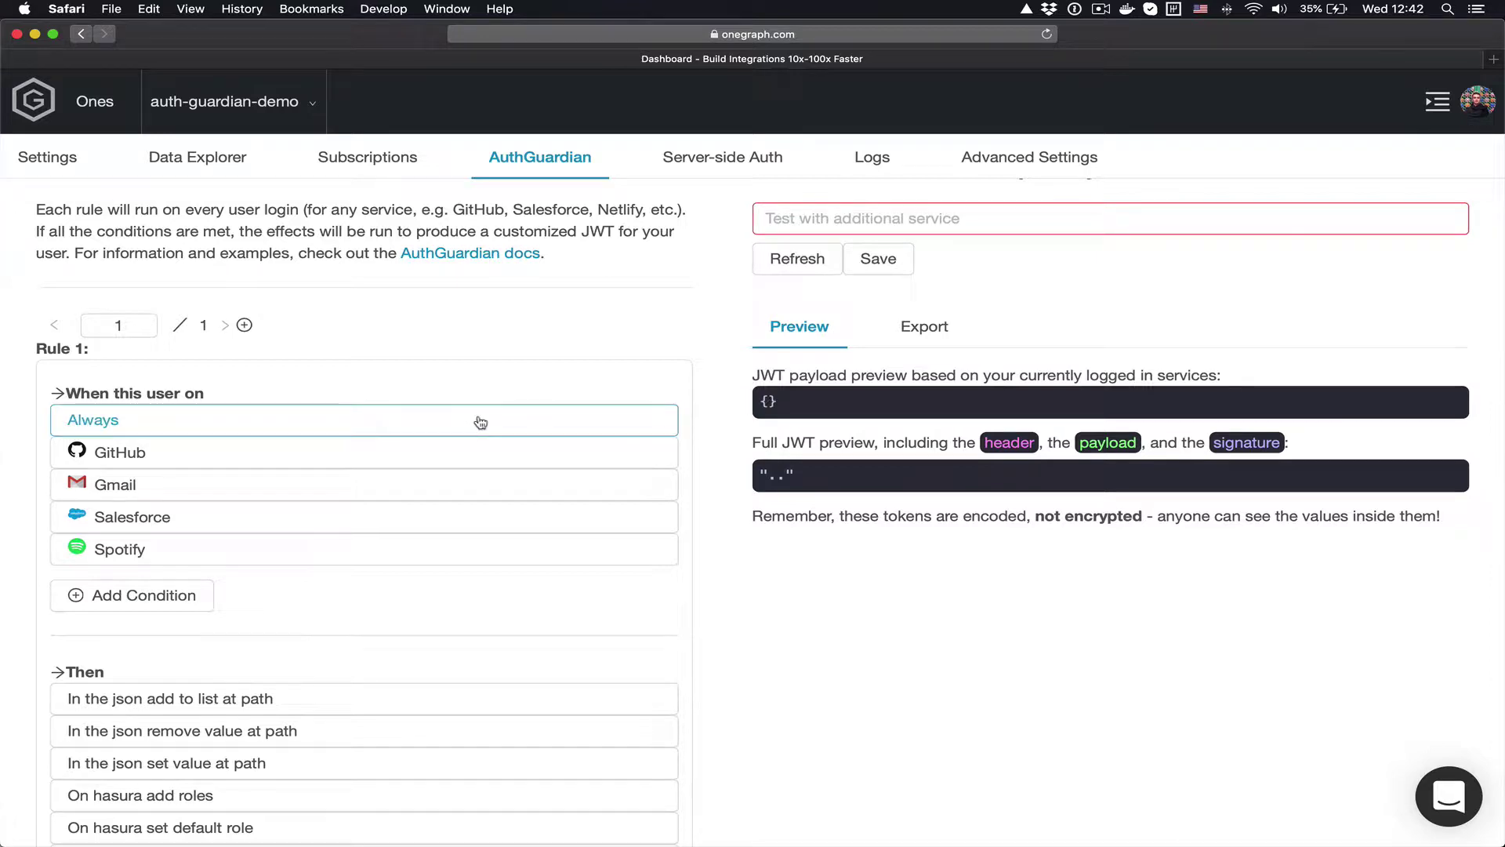
# - Set Rule 1 to Always and add JSON value "user" to the user.roles list
pyautogui.click(401, 422)
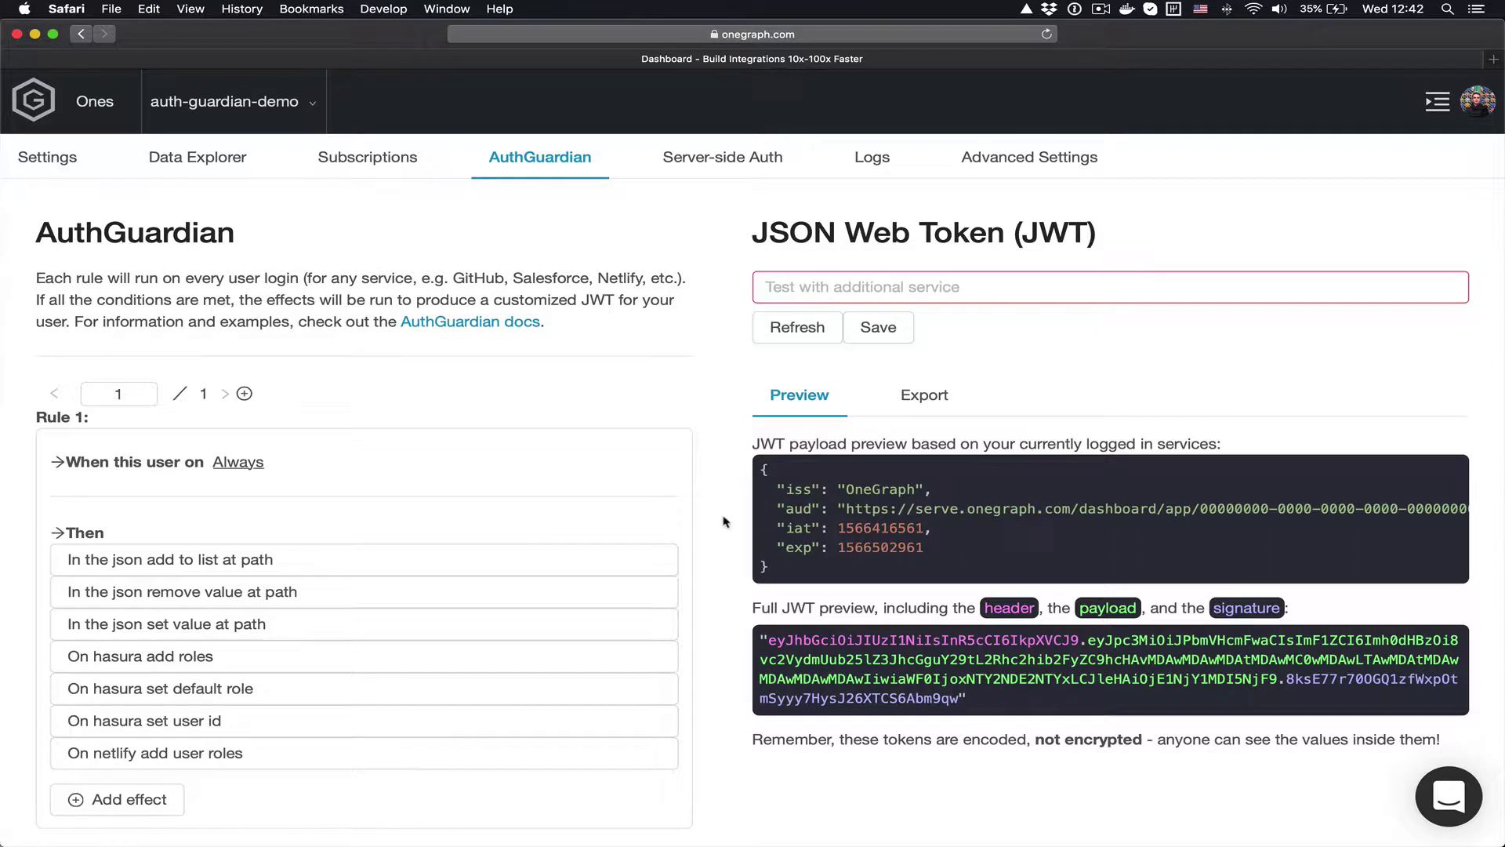
pyautogui.click(185, 561)
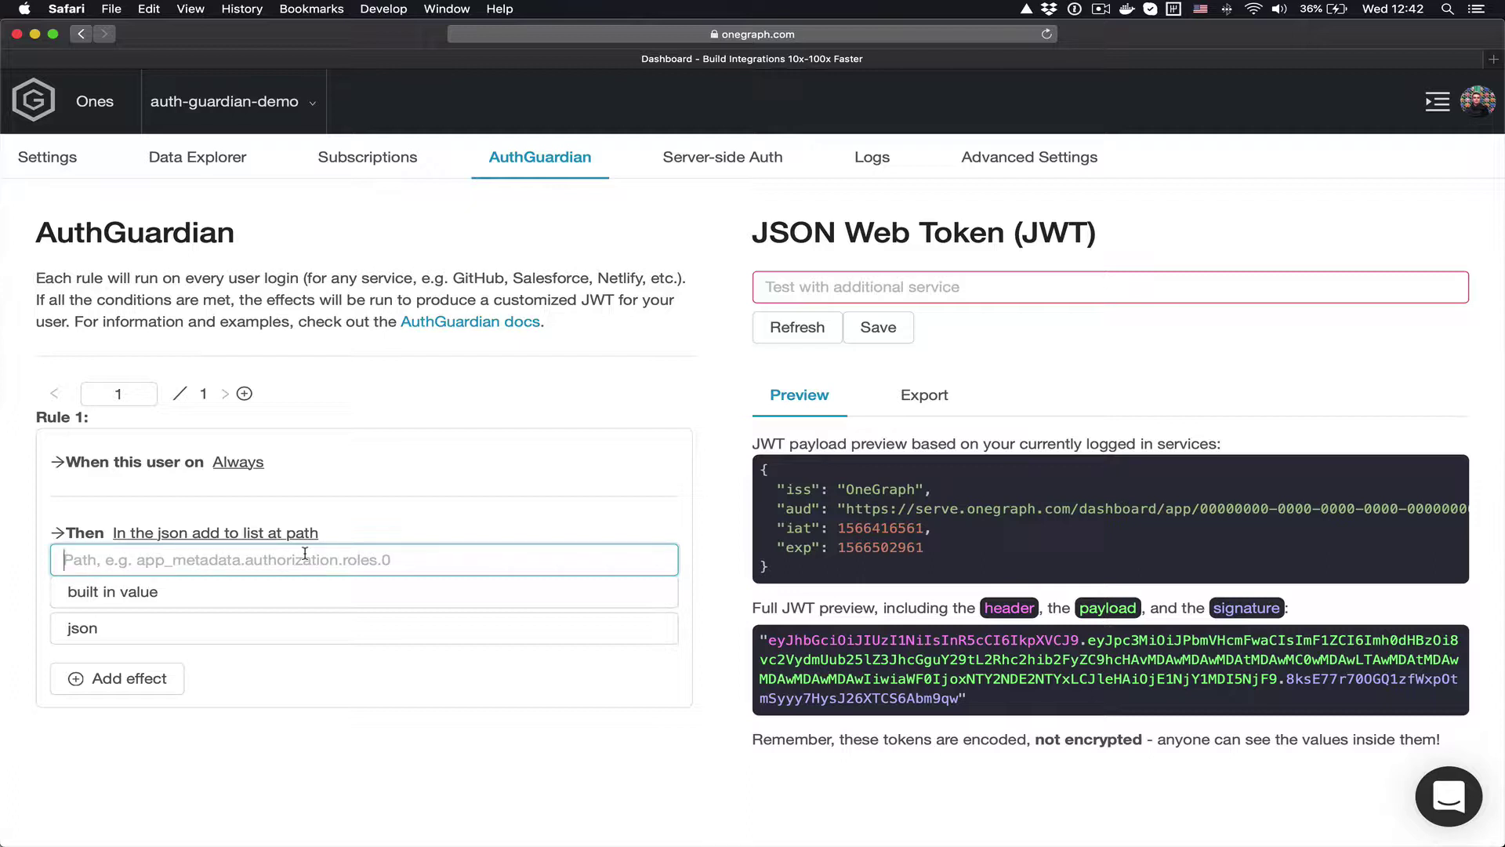
pyautogui.write('user.roles')
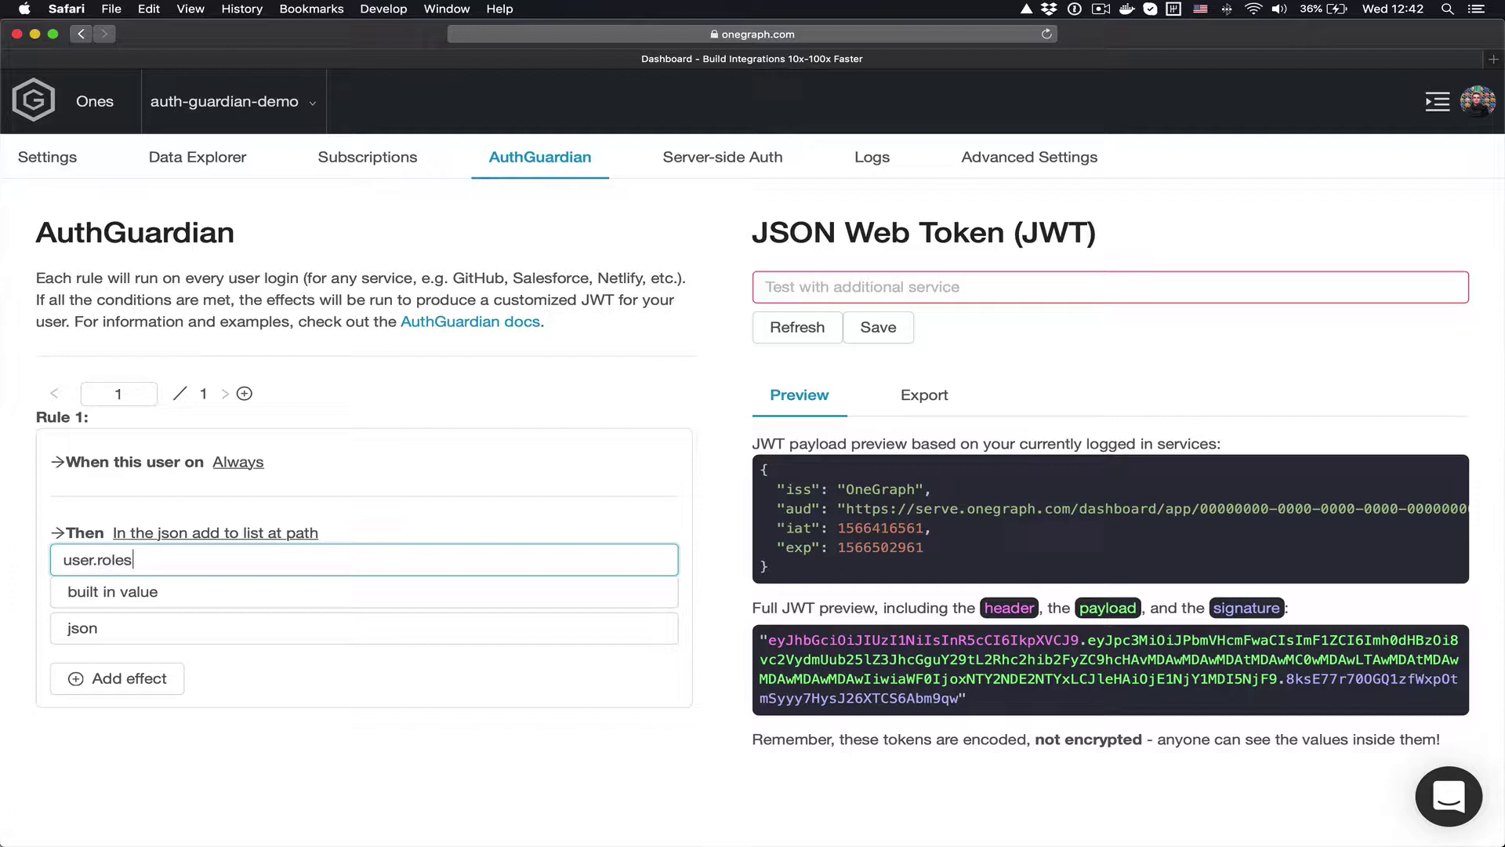
pyautogui.press('Return')
pyautogui.click(278, 596)
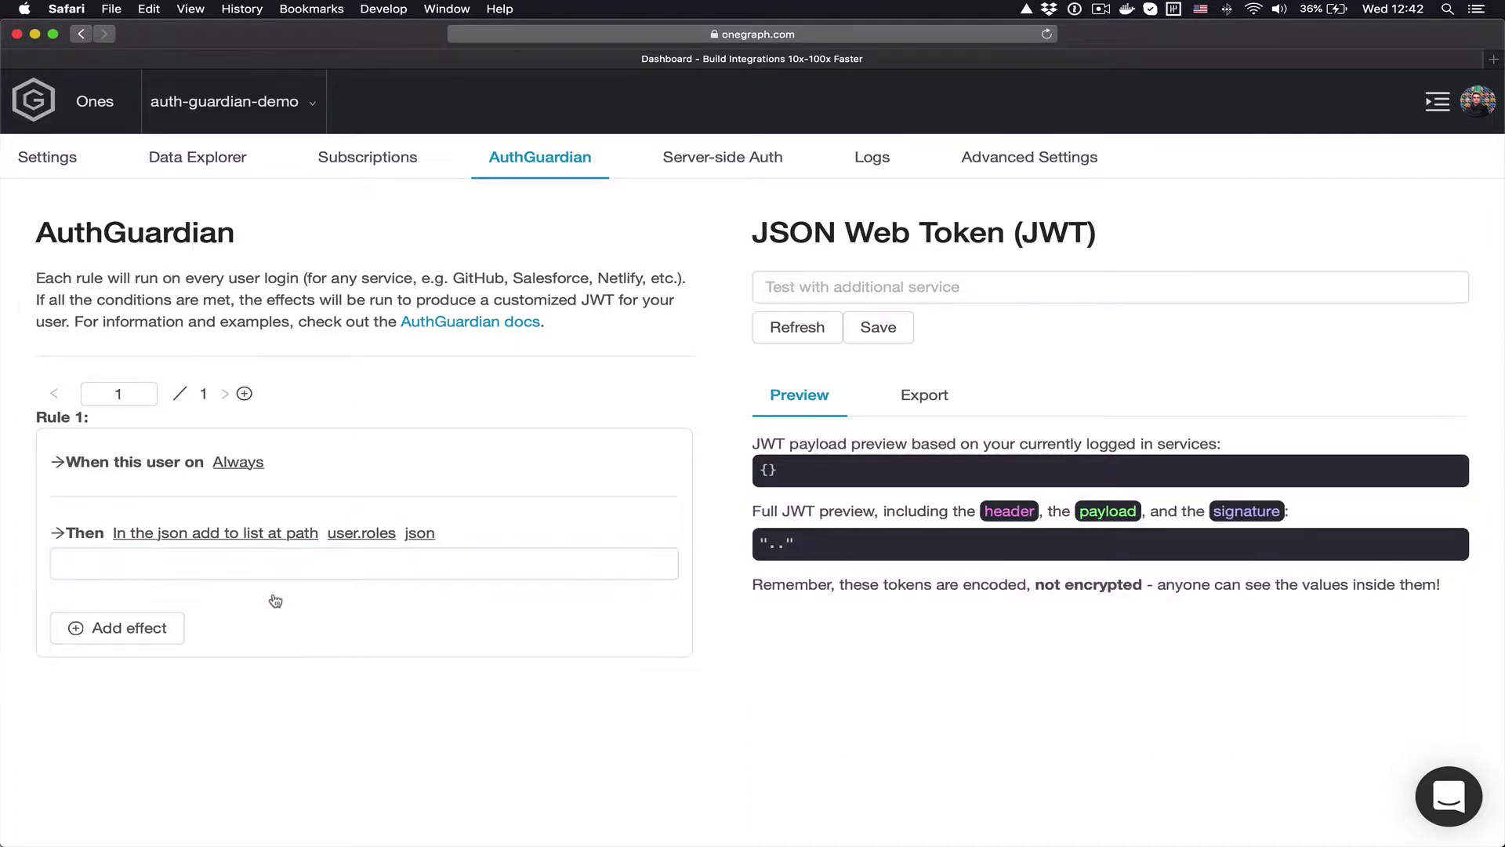
pyautogui.write('"')
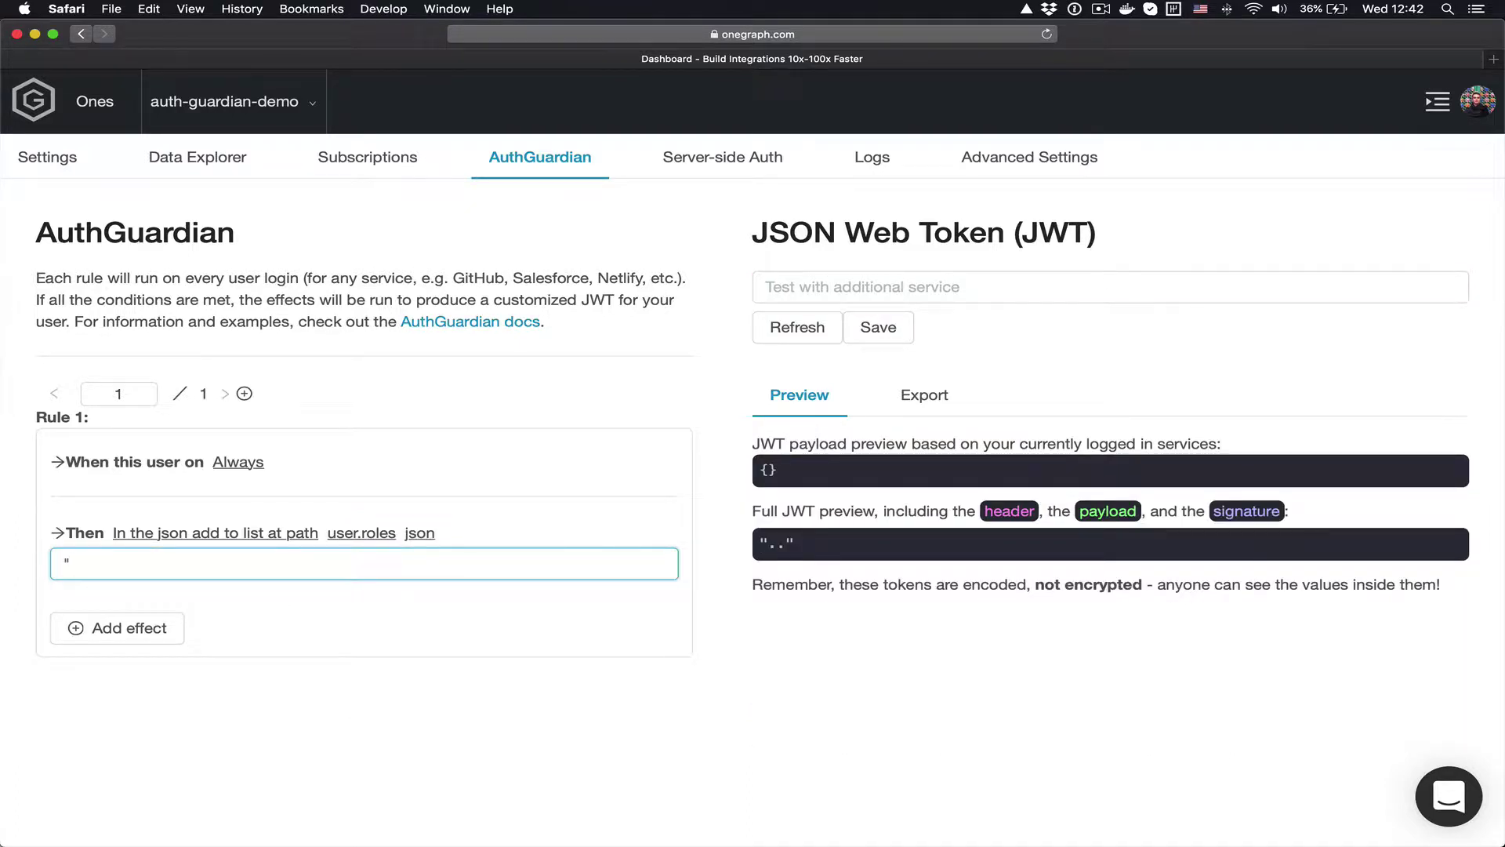
pyautogui.write('user\\"')
pyautogui.press('Return')
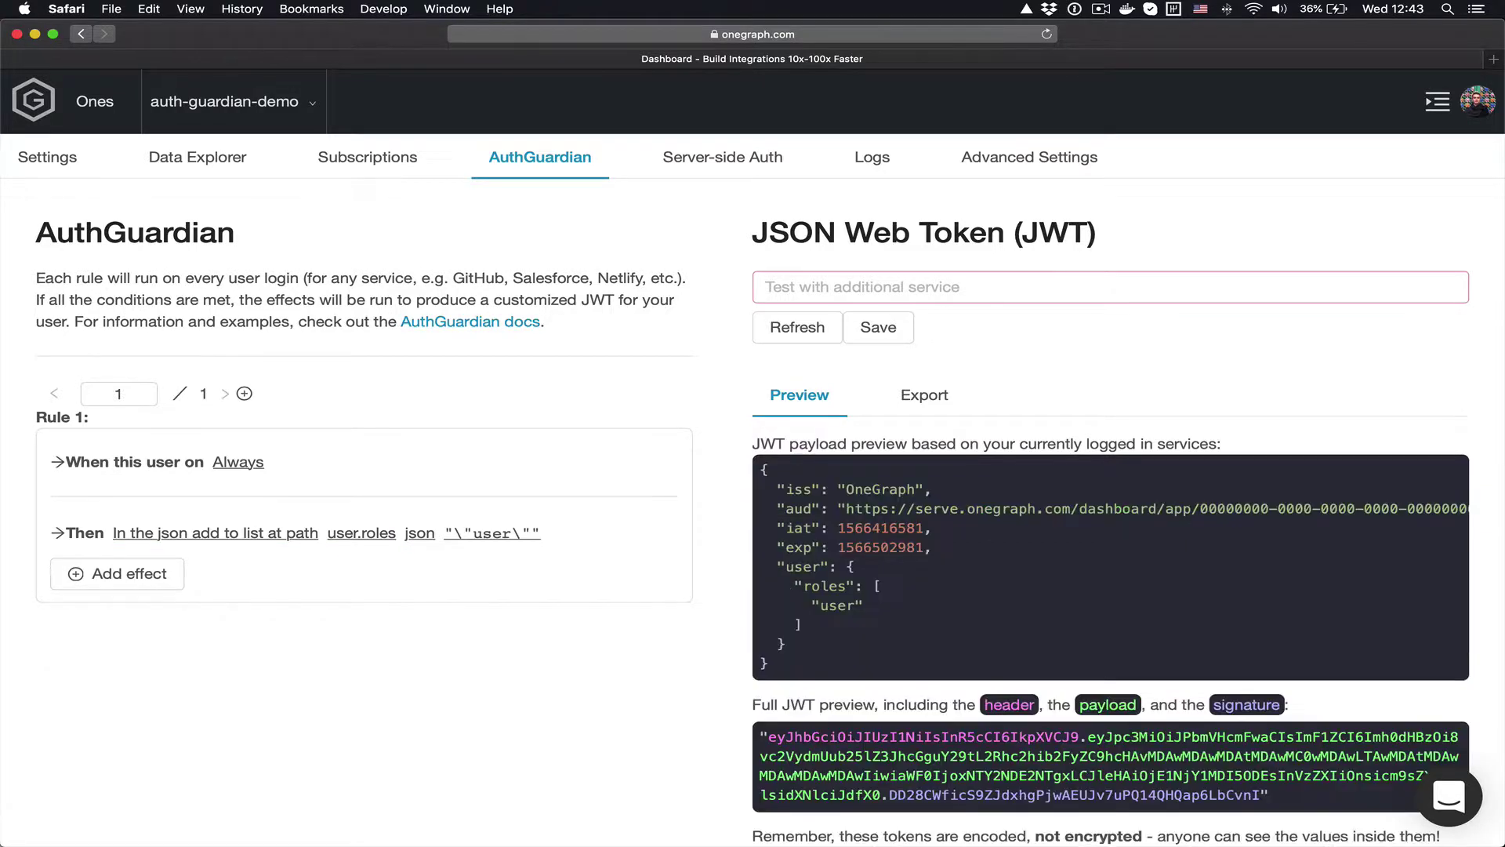
# - Remove an accidentally added duplicate JSON add-to-list effect
pyautogui.click(97, 578)
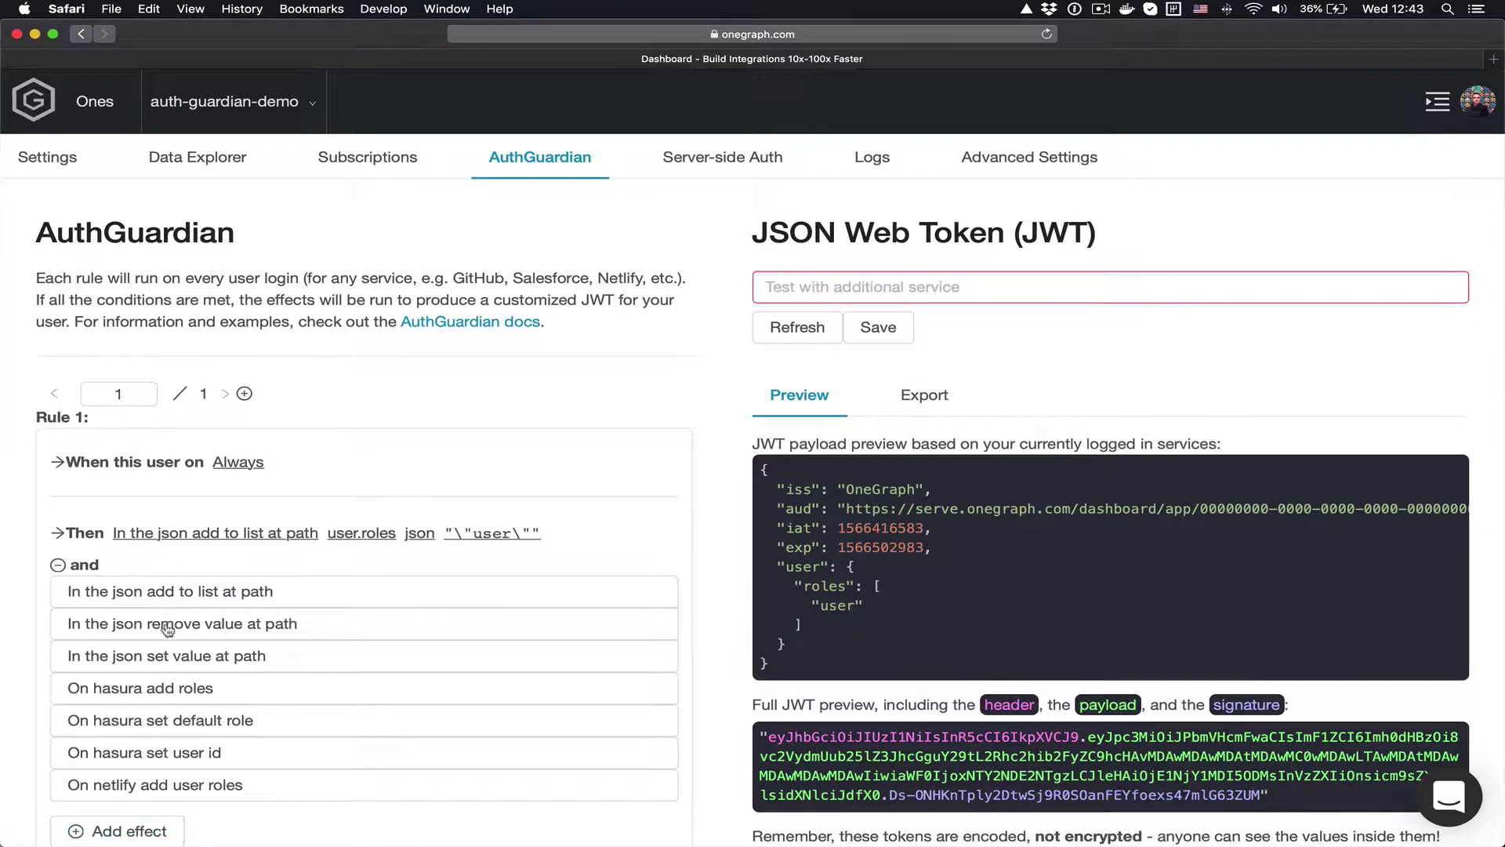
pyautogui.click(223, 591)
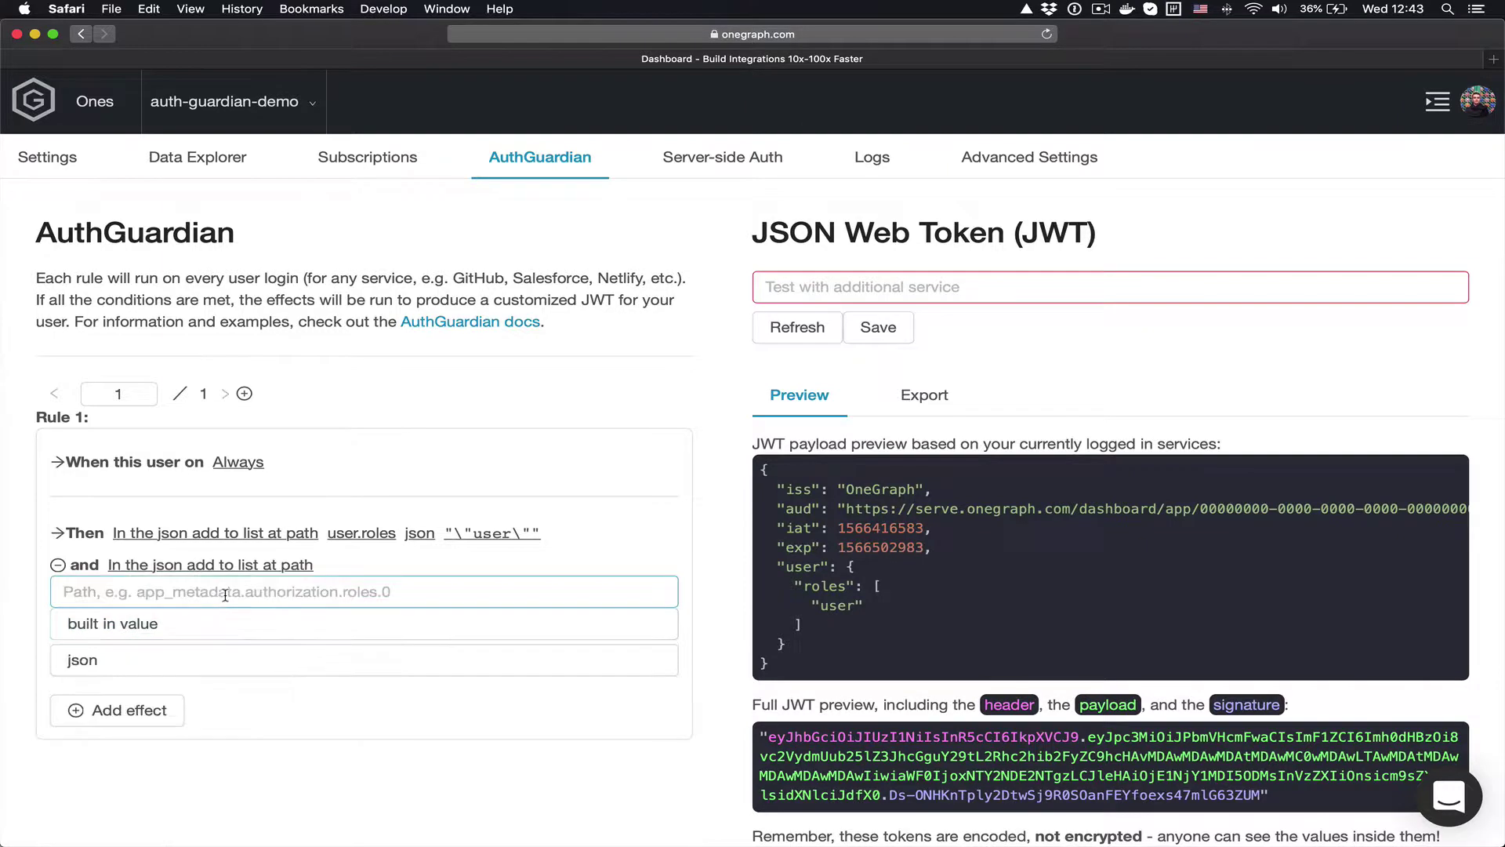
pyautogui.click(58, 564)
pyautogui.click(162, 516)
# - Add a Netlify user roles effect with roles user and visitor
pyautogui.click(143, 578)
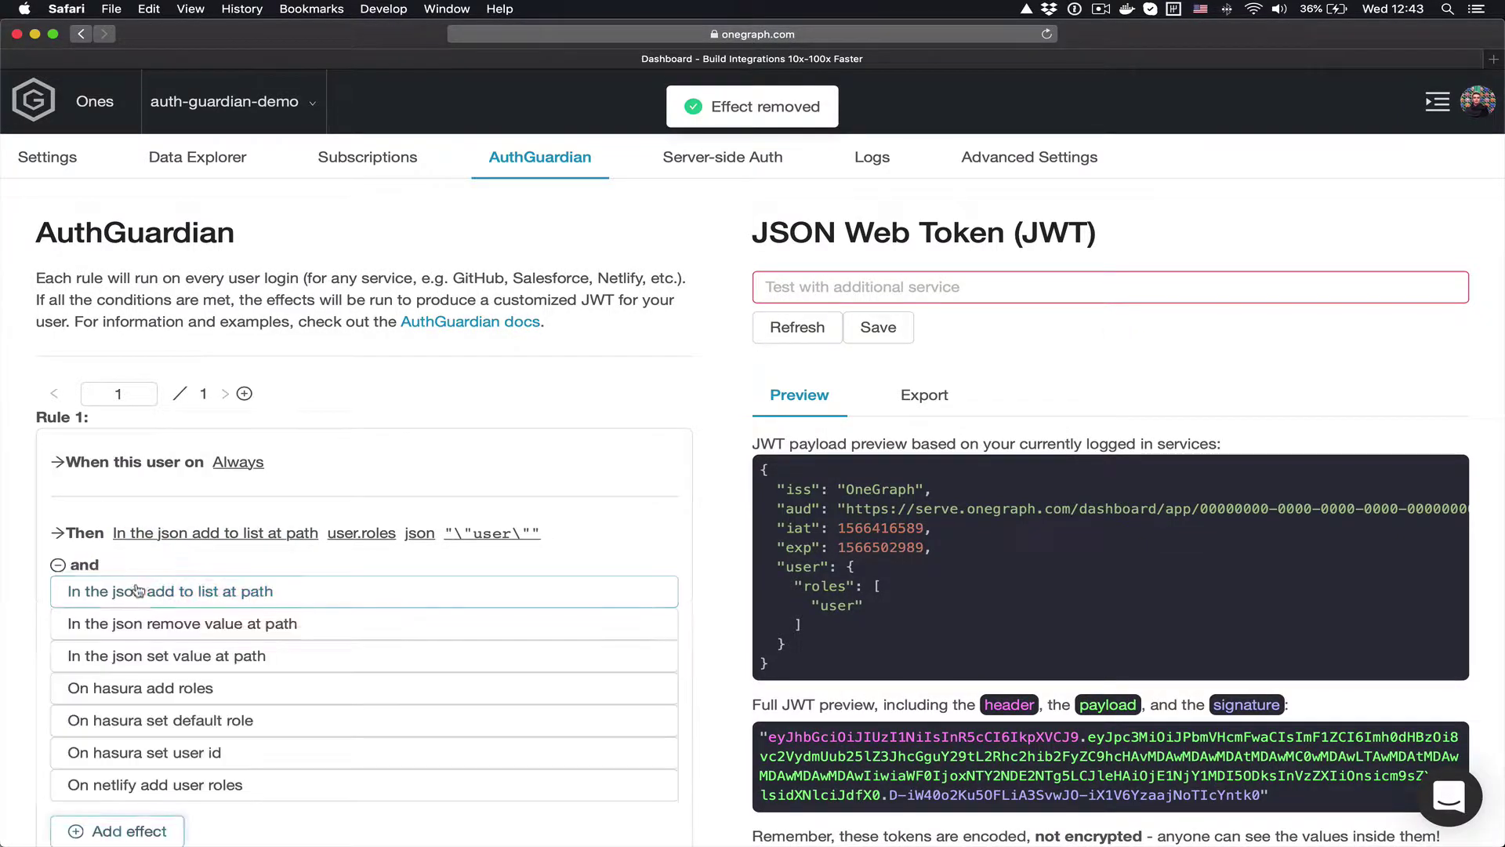
pyautogui.click(192, 784)
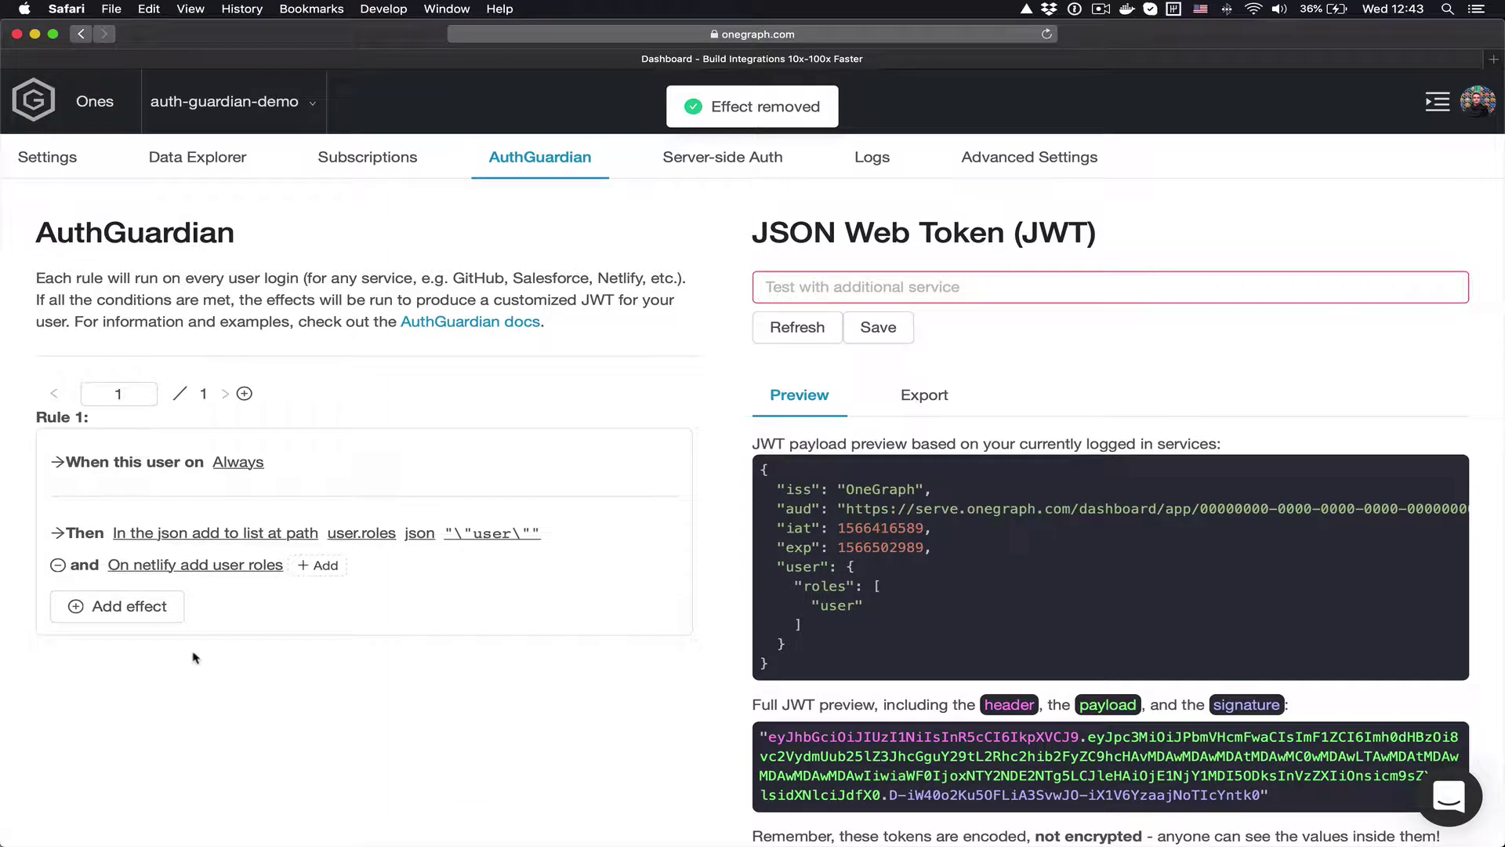
pyautogui.click(315, 565)
pyautogui.write('user')
pyautogui.press('Return')
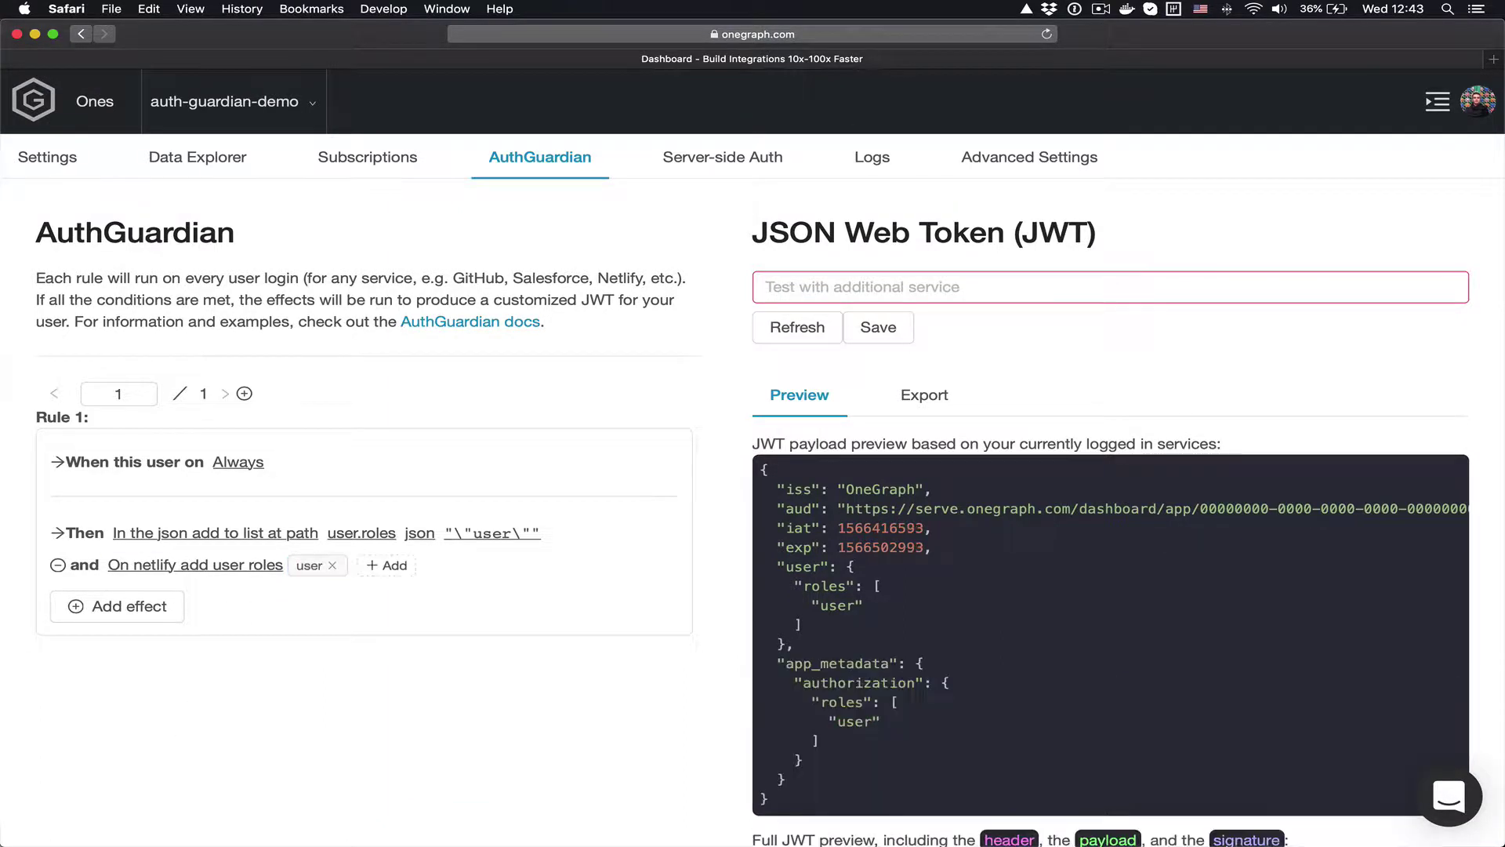
pyautogui.click(369, 566)
pyautogui.write('visitor')
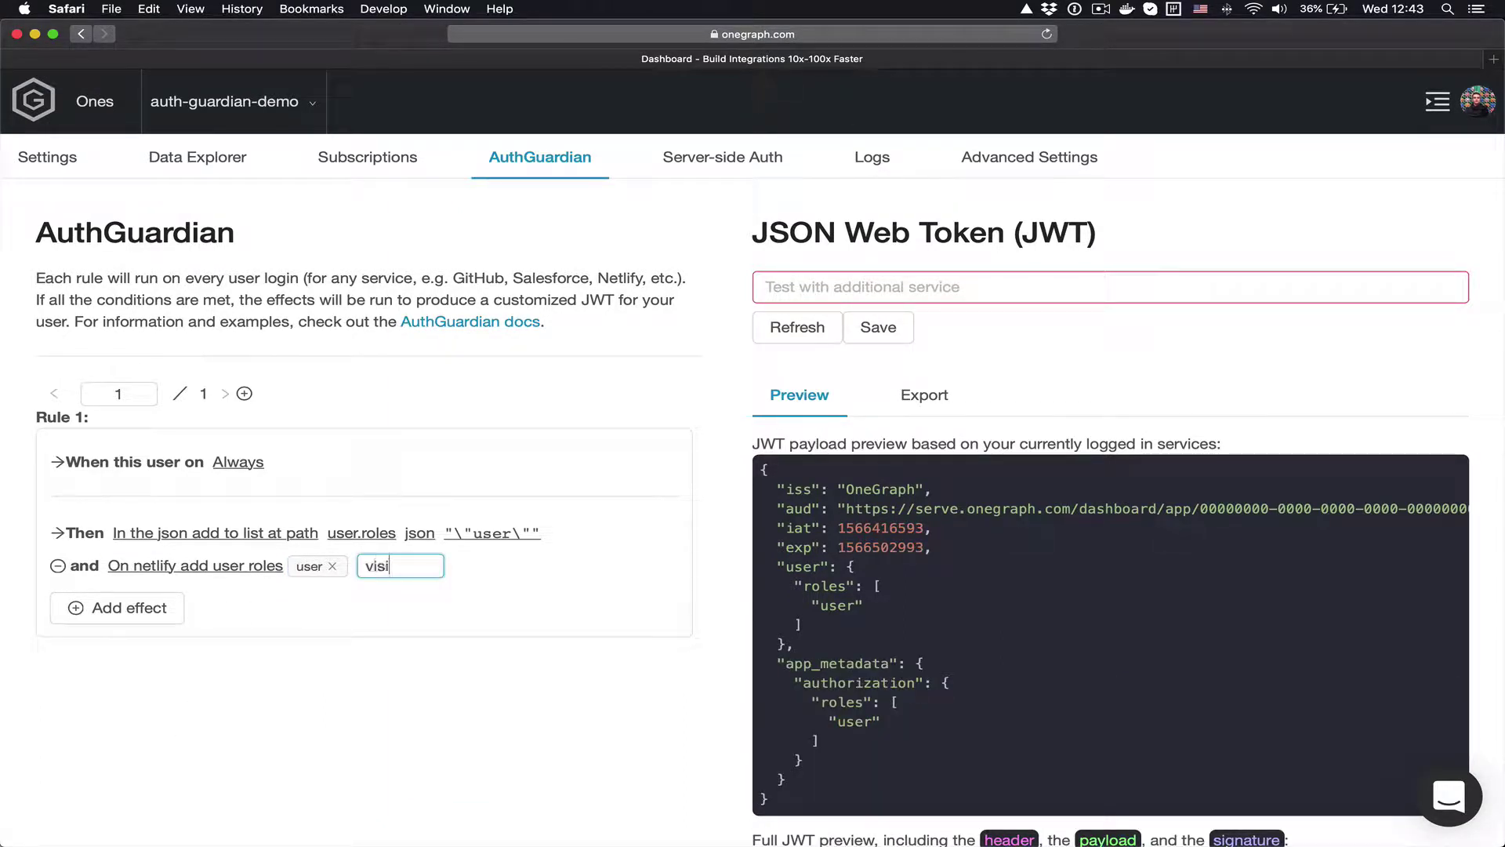
pyautogui.press('Return')
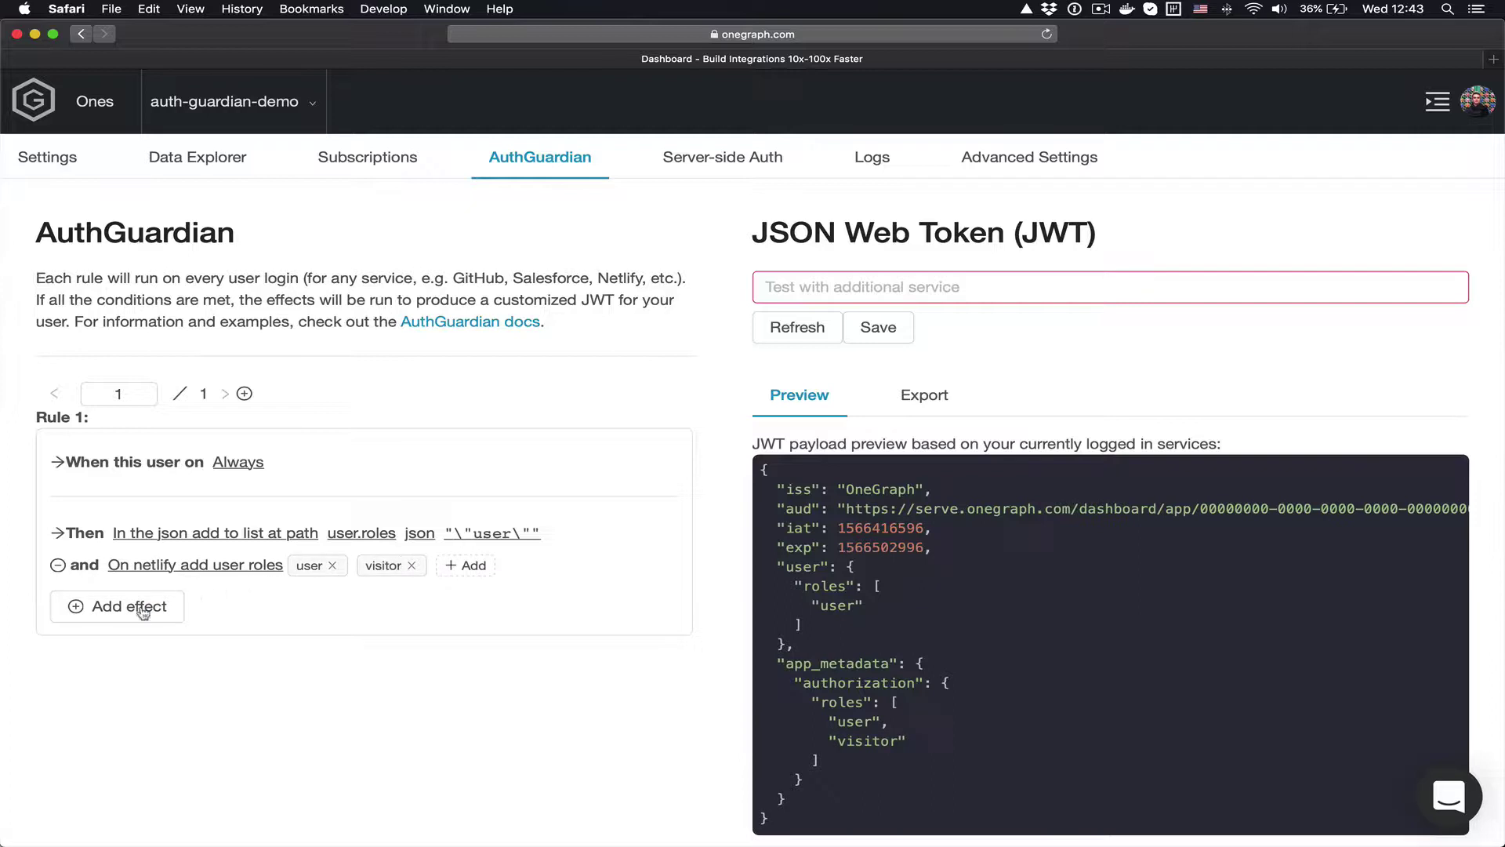
pyautogui.click(110, 616)
# - Add a Hasura set default role effect with default role user
pyautogui.scroll(-2, 302, 683)
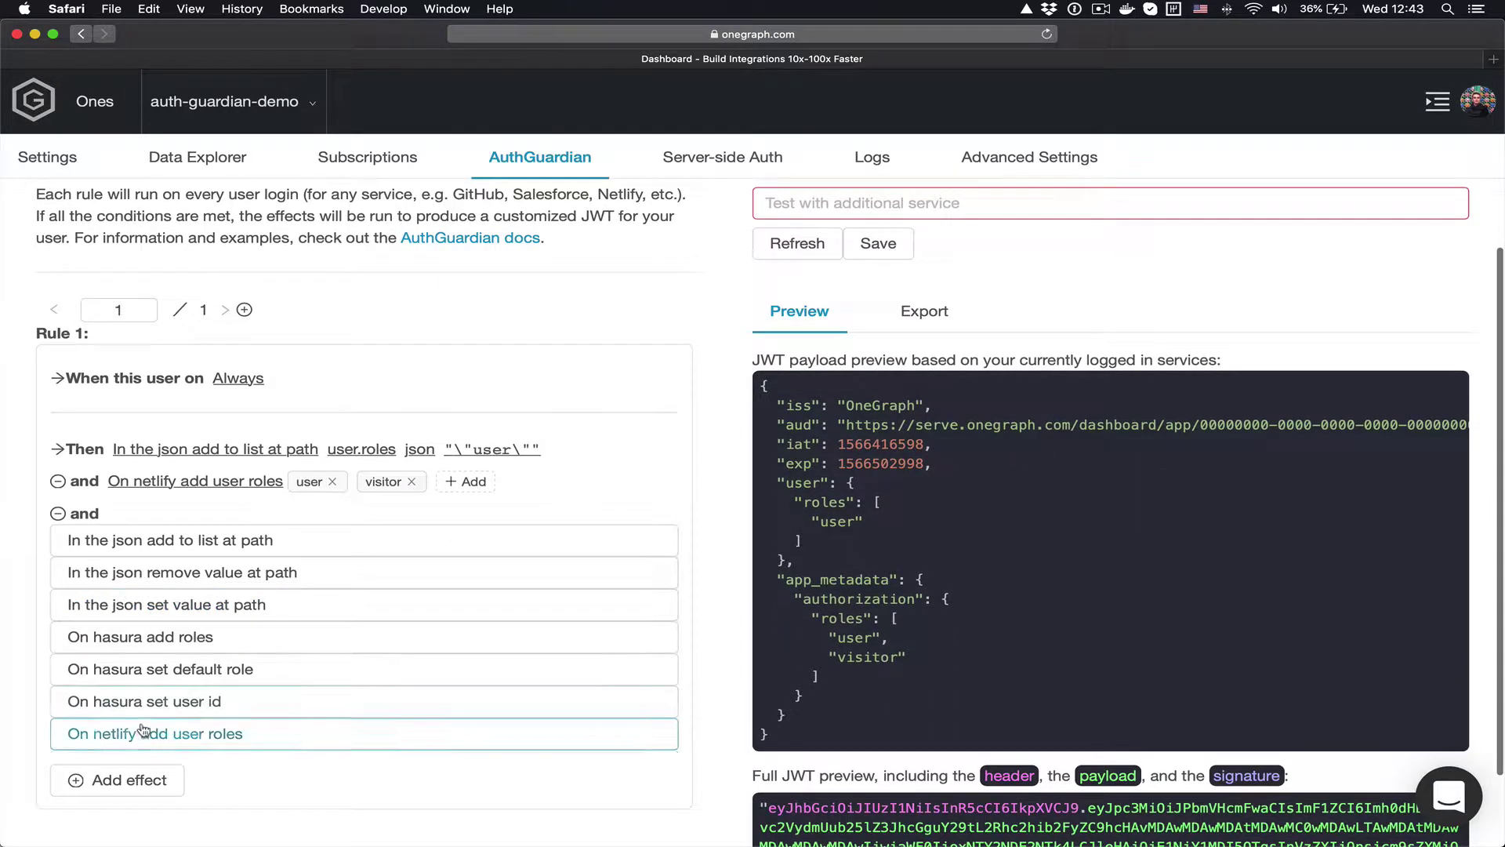
pyautogui.click(182, 668)
pyautogui.write('user')
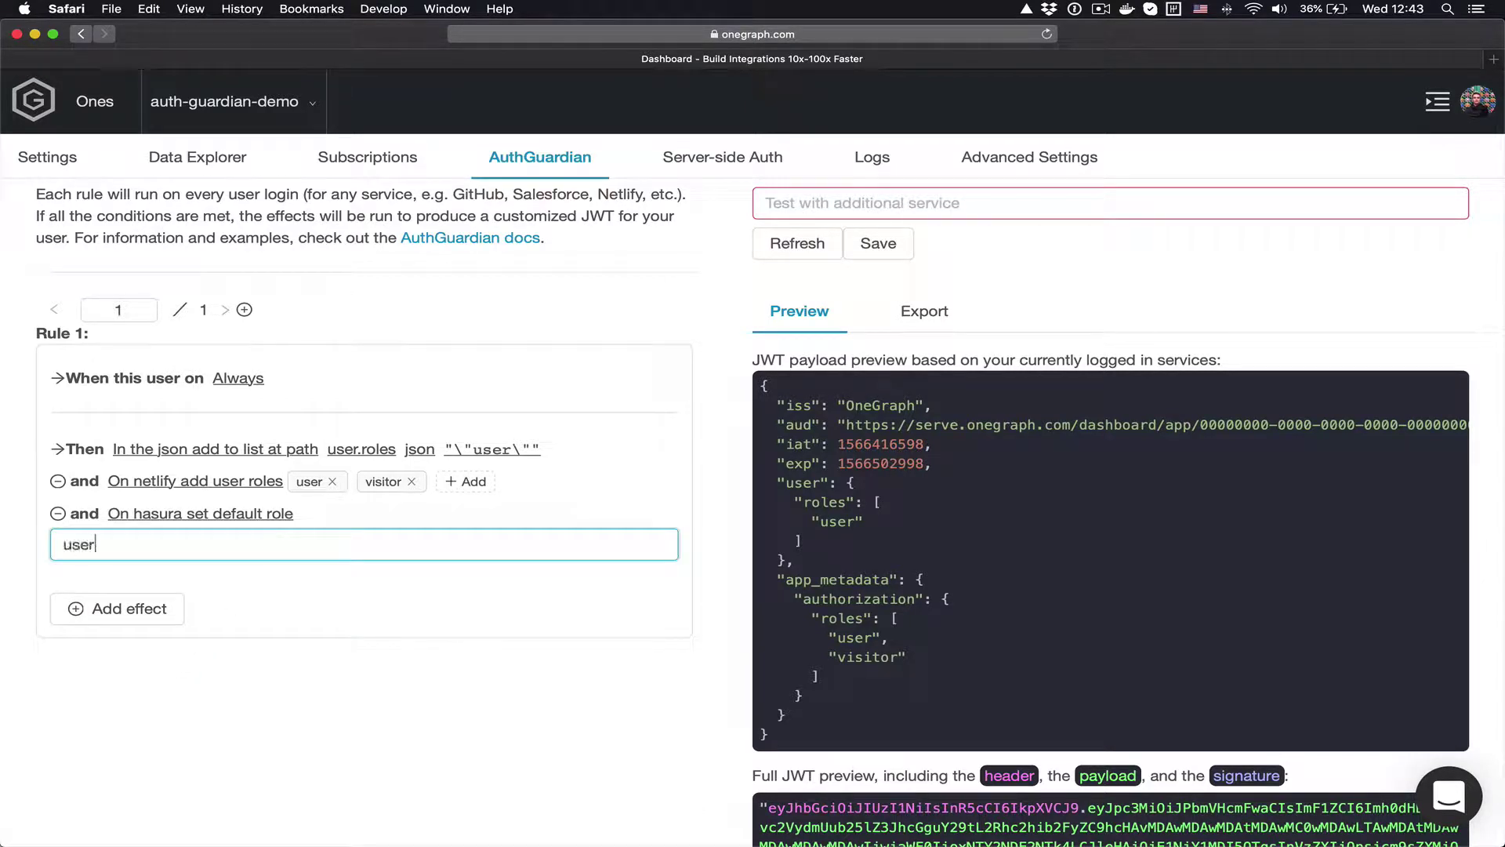
pyautogui.press('Return')
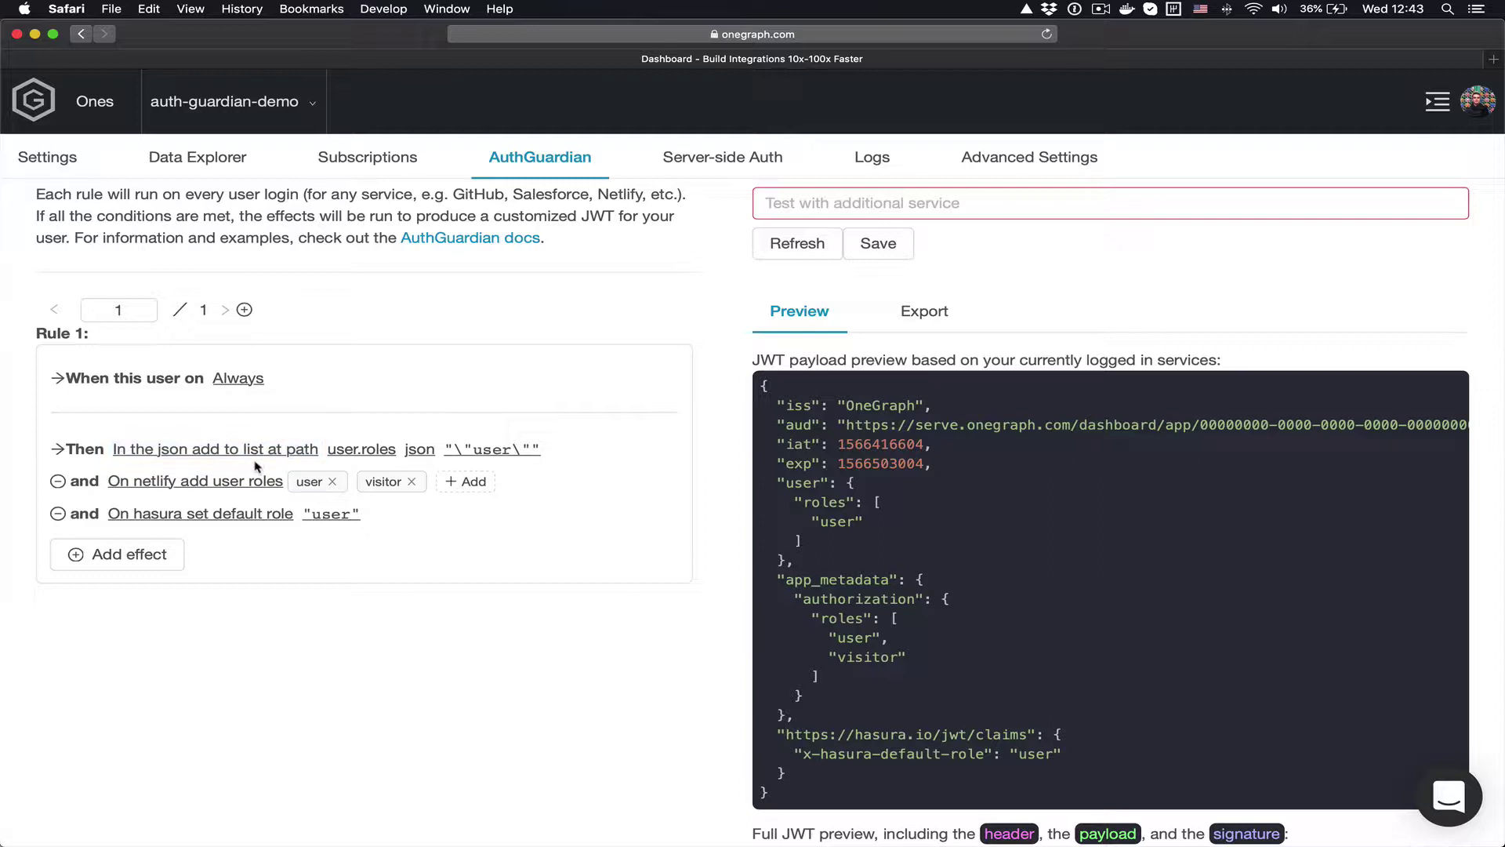
# - Add a Hasura add roles effect with the allowed role user
pyautogui.click(152, 552)
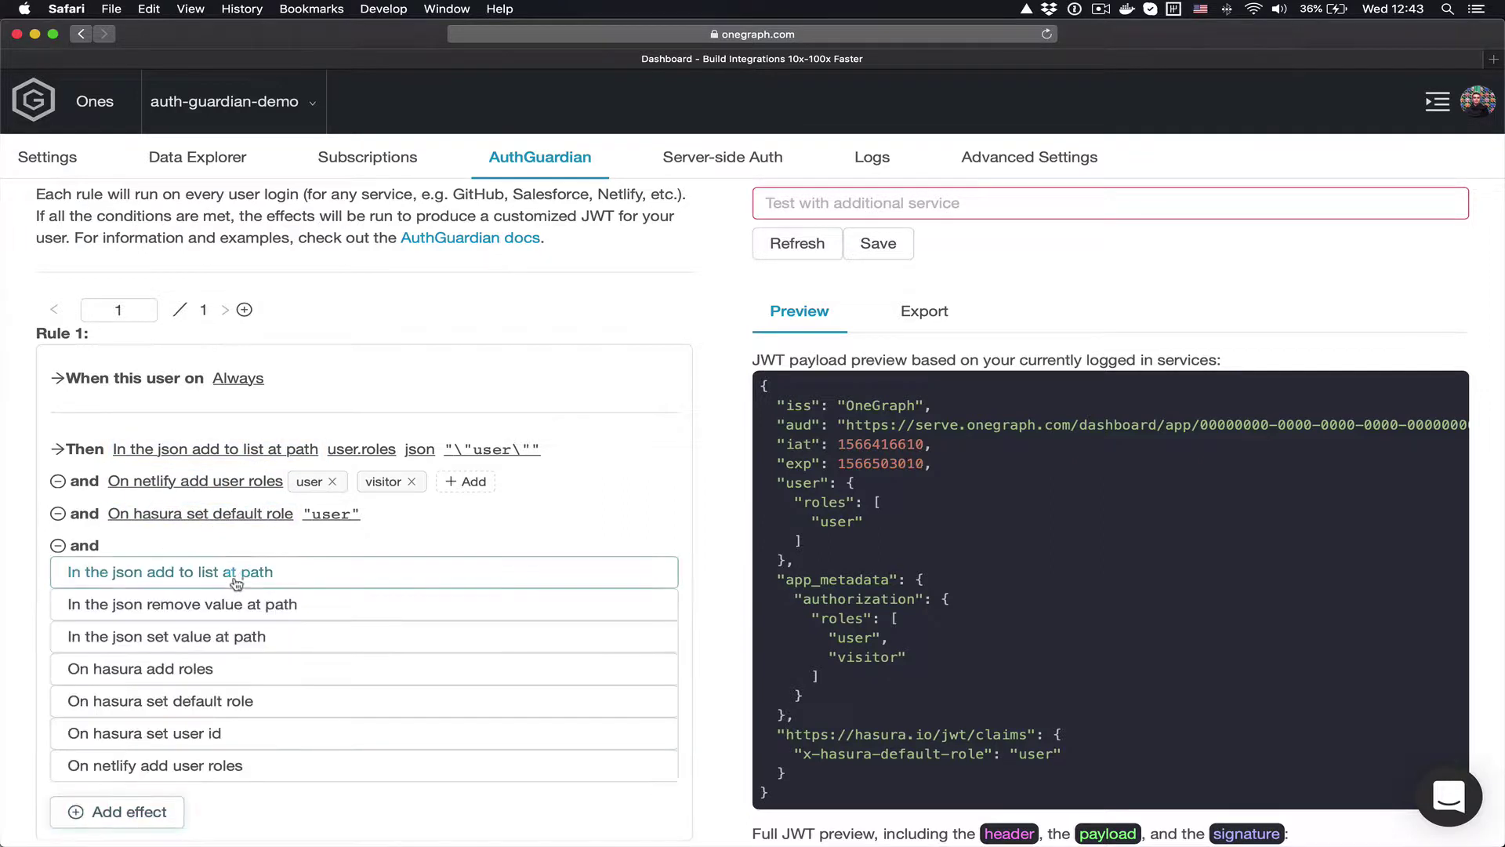
pyautogui.click(234, 666)
pyautogui.click(306, 547)
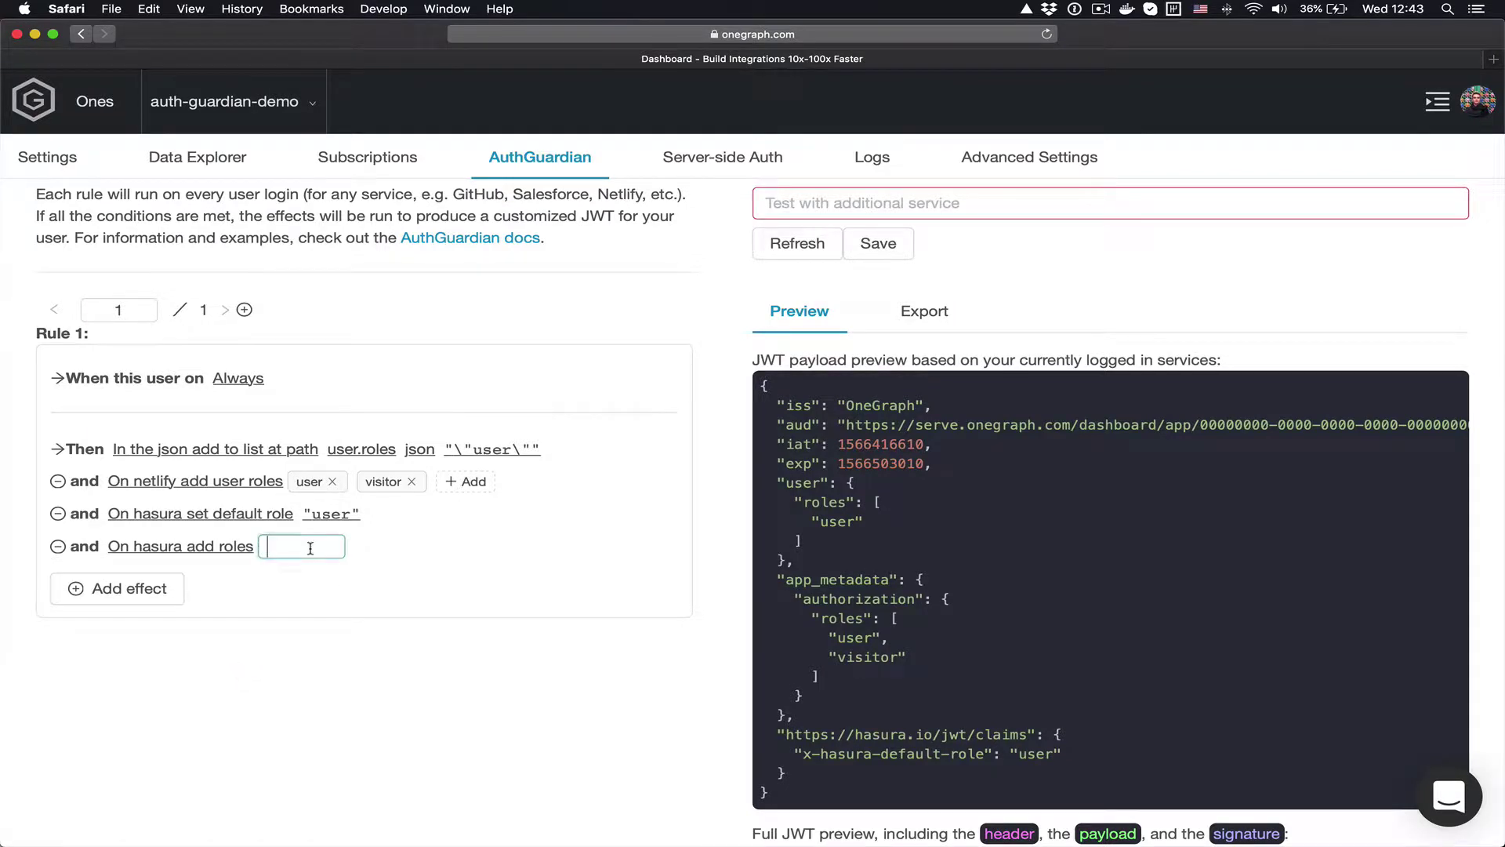
pyautogui.write('user')
pyautogui.press('Return')
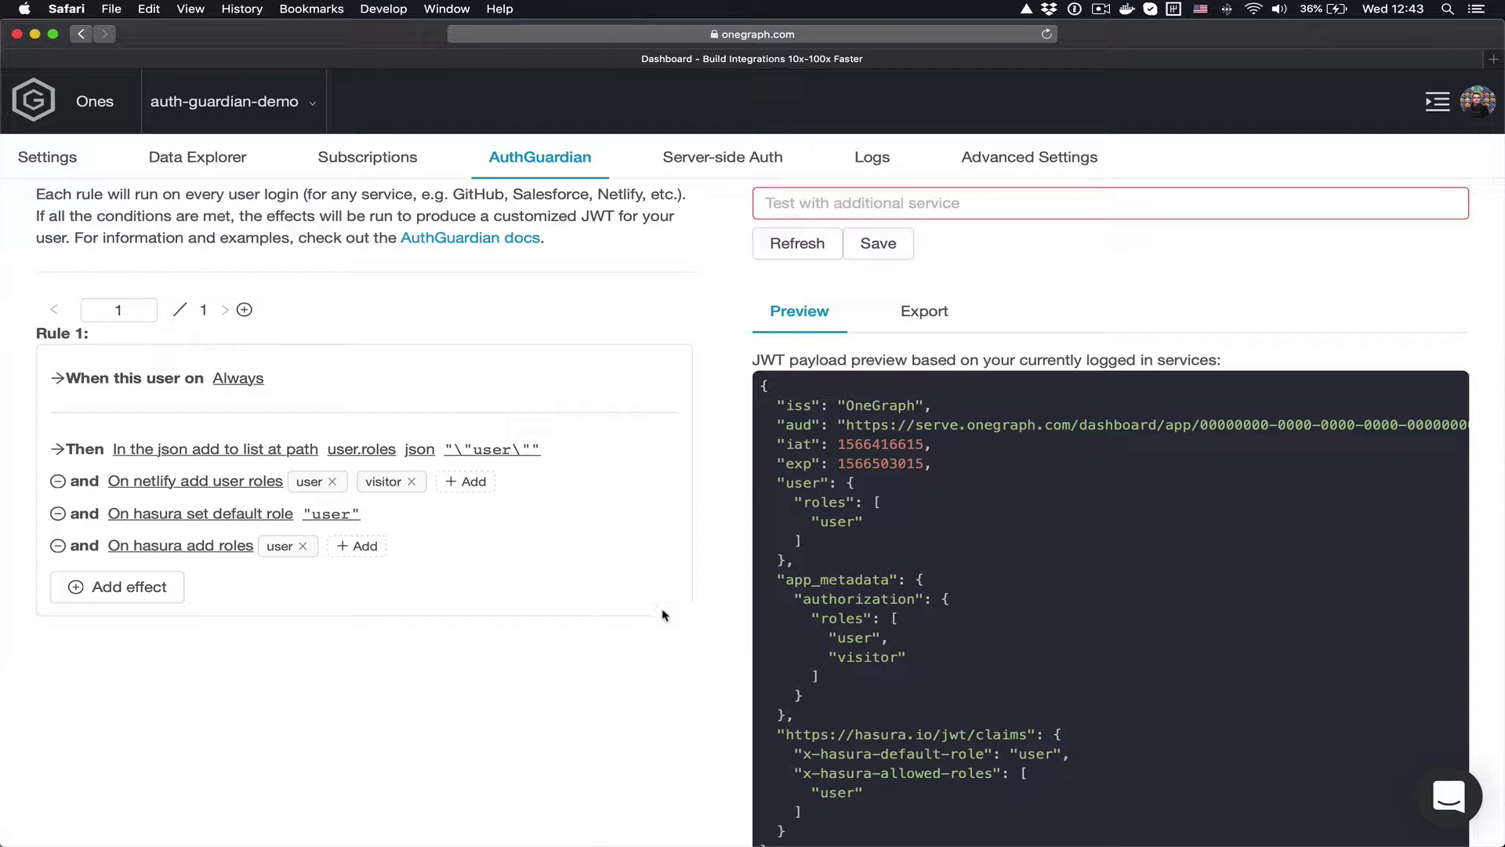
pyautogui.scroll(-3, 1221, 566)
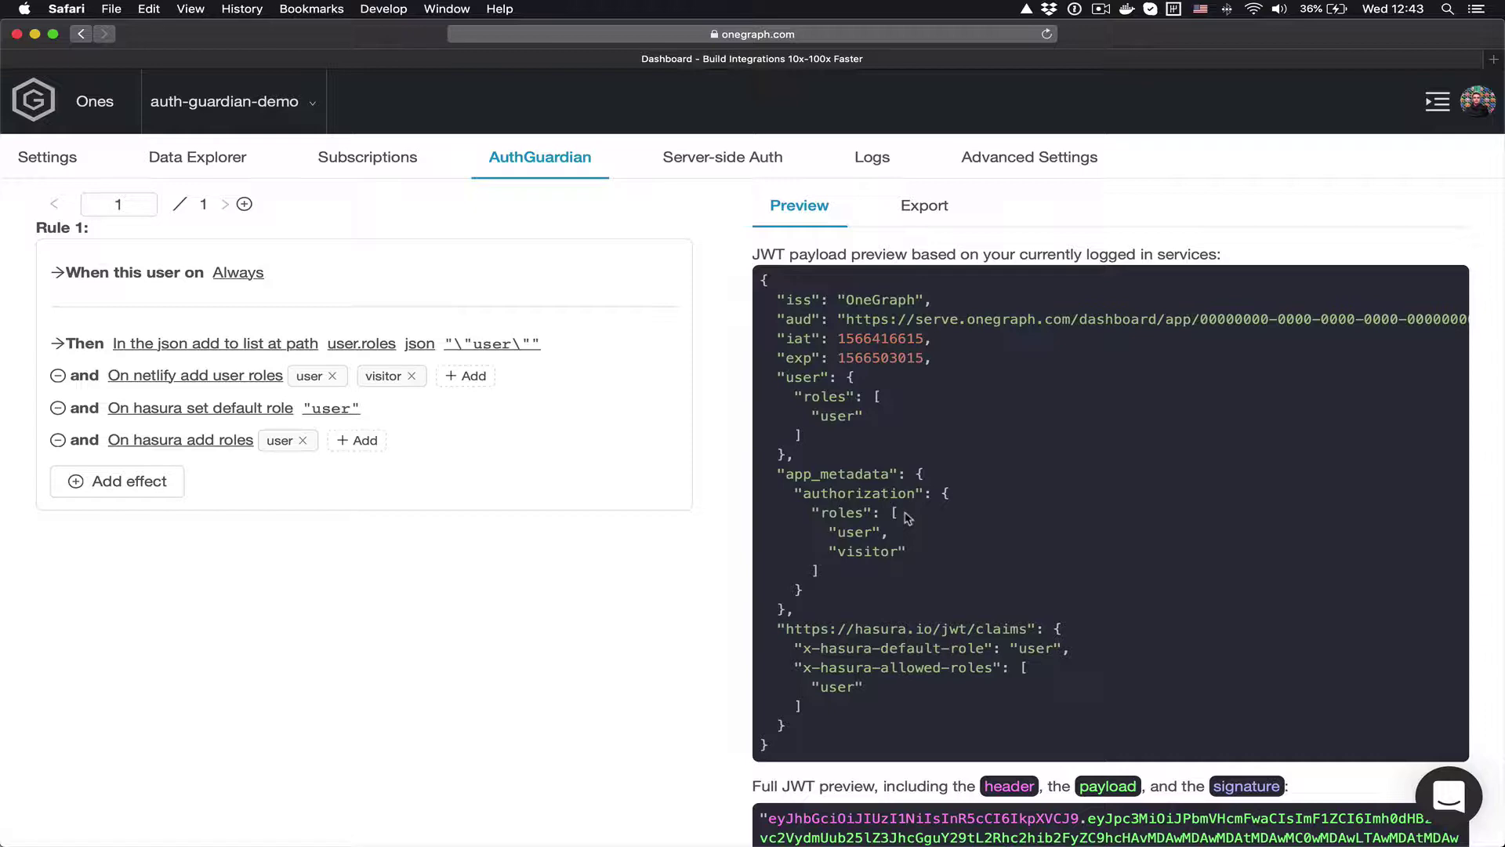
pyautogui.scroll(5, 907, 518)
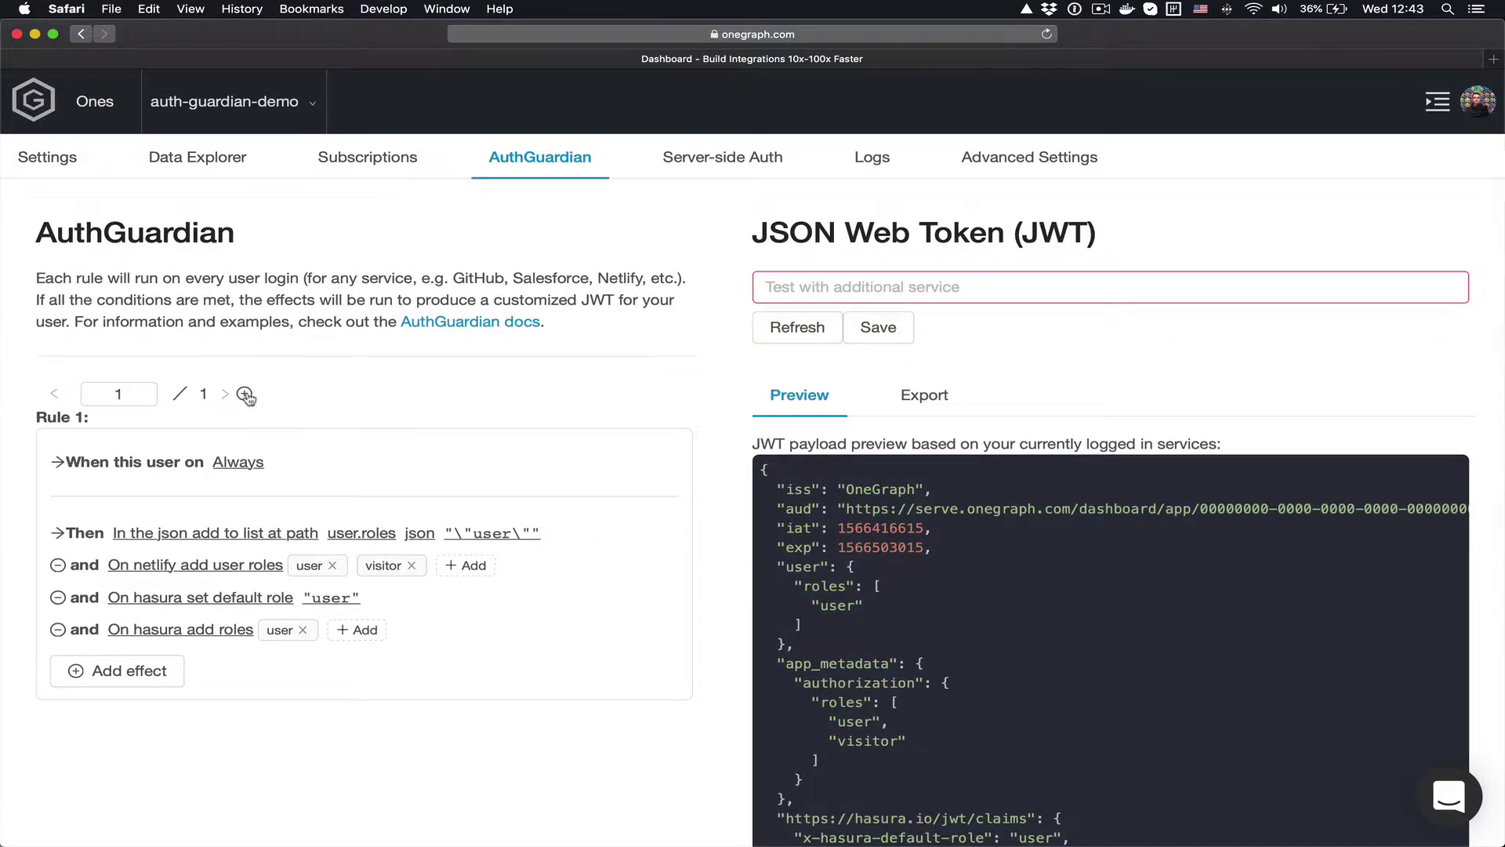
# - Add Rule 2 with the plus icon beside the rule counter
pyautogui.click(244, 394)
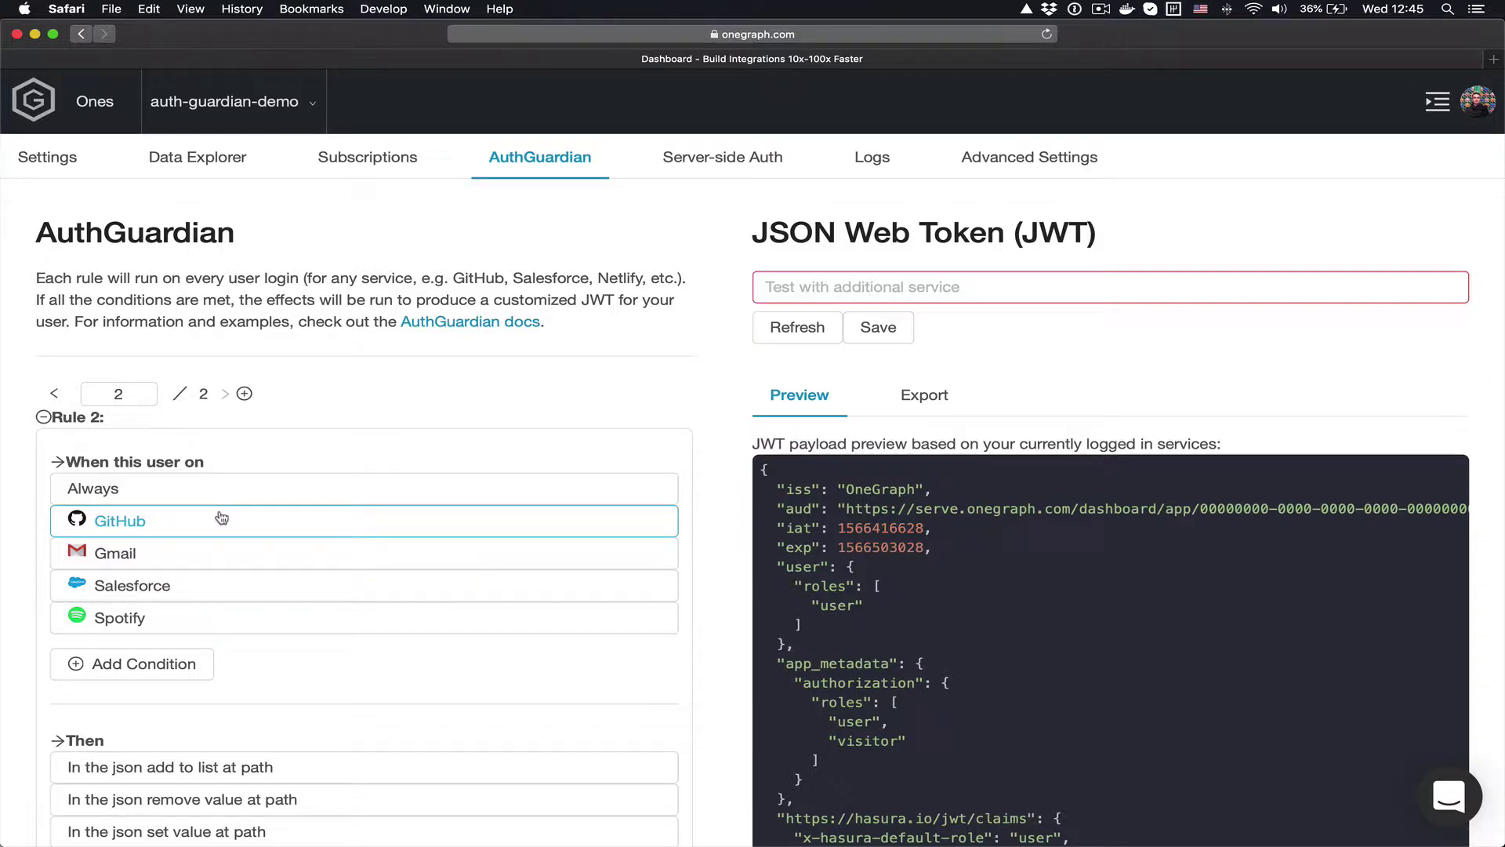
# - Make Rule 2 apply to GitHub users who are members of organization OneGraph
pyautogui.click(222, 517)
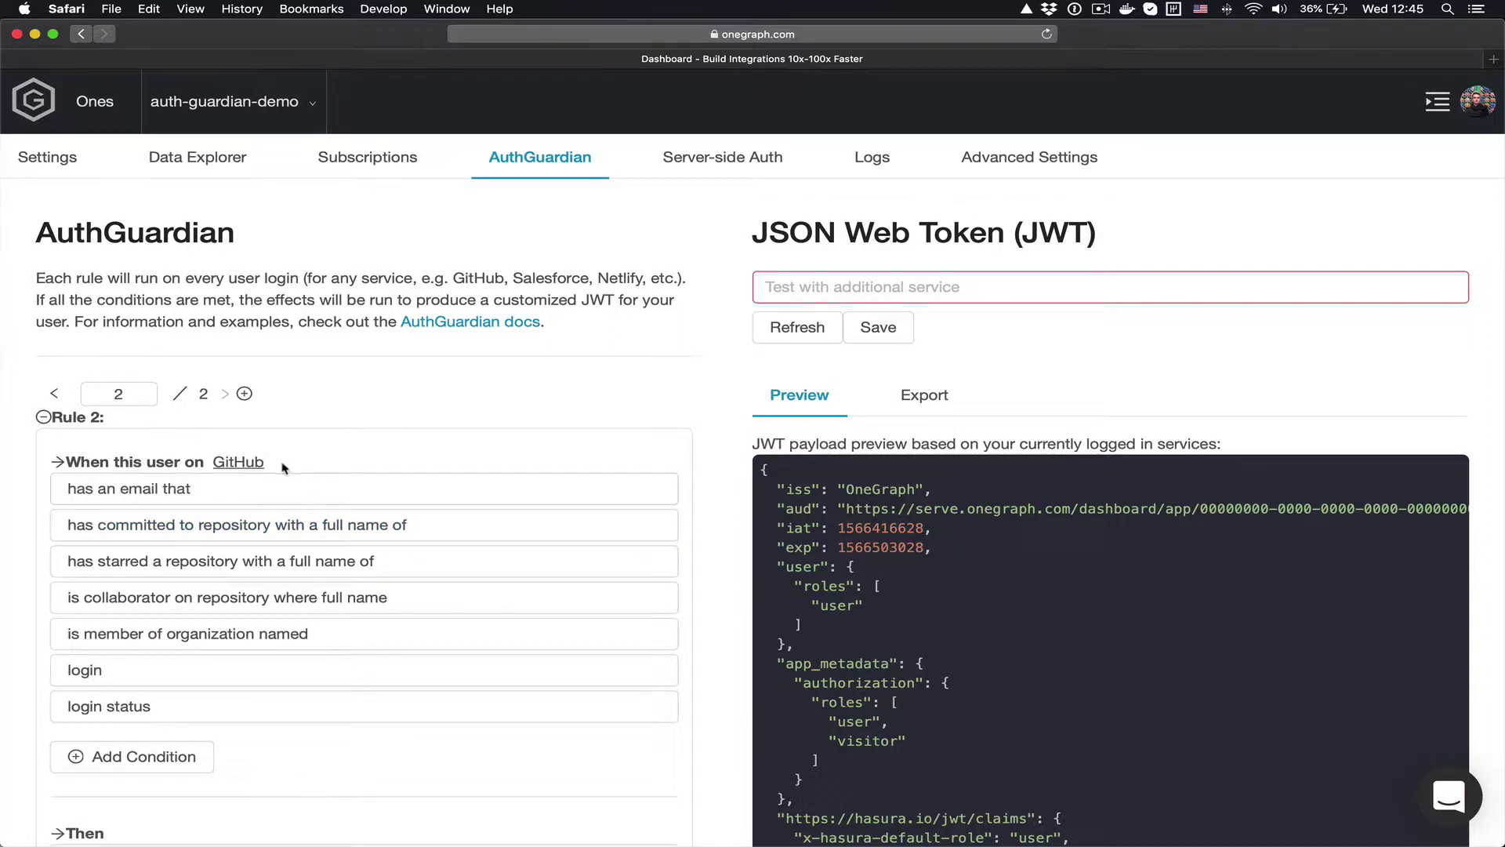
pyautogui.click(190, 640)
pyautogui.click(283, 497)
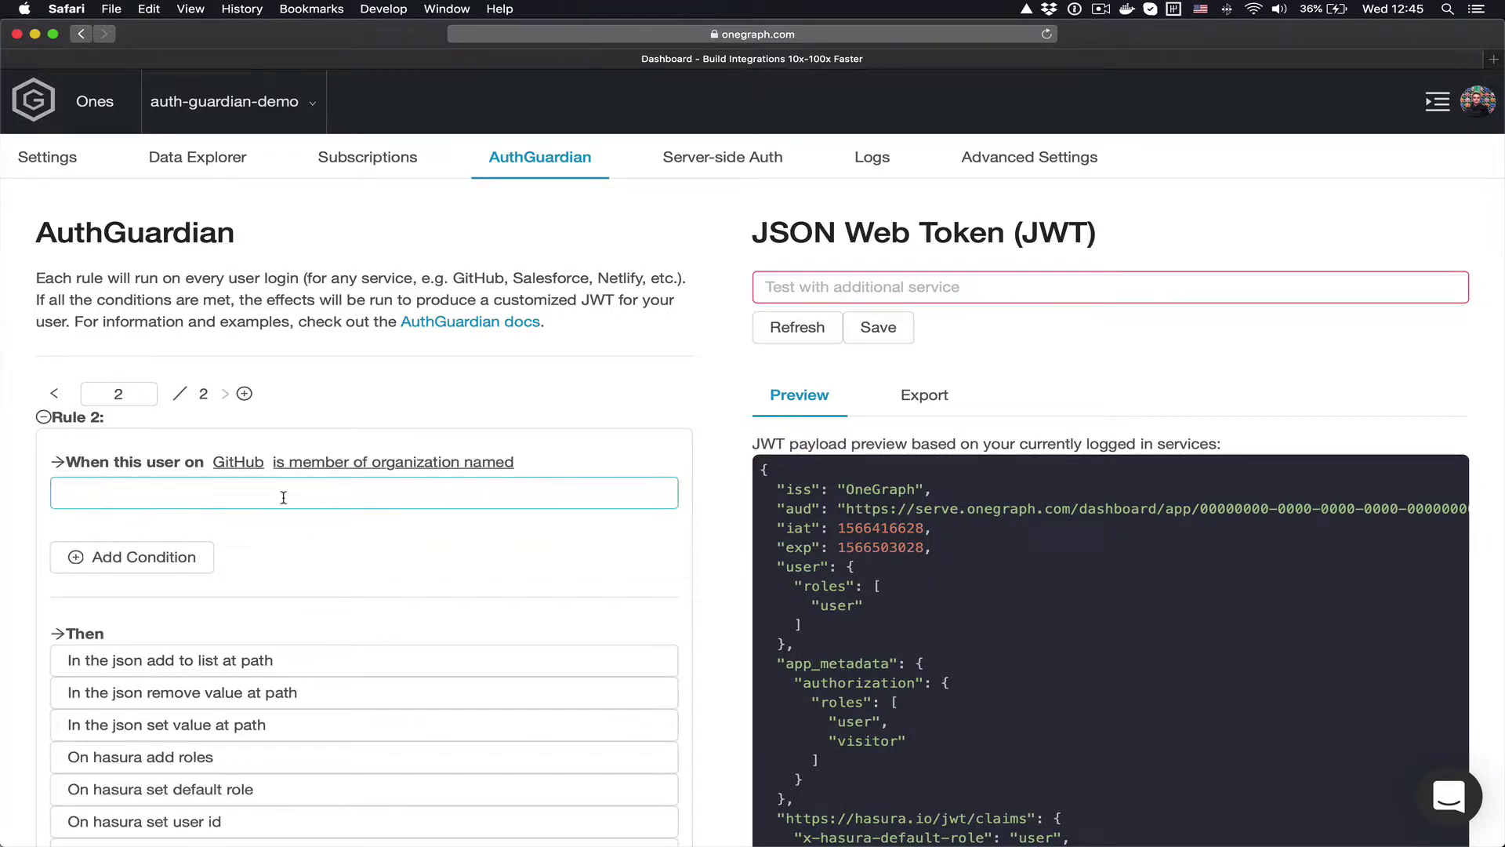
pyautogui.write('O')
pyautogui.press('BackSpace')
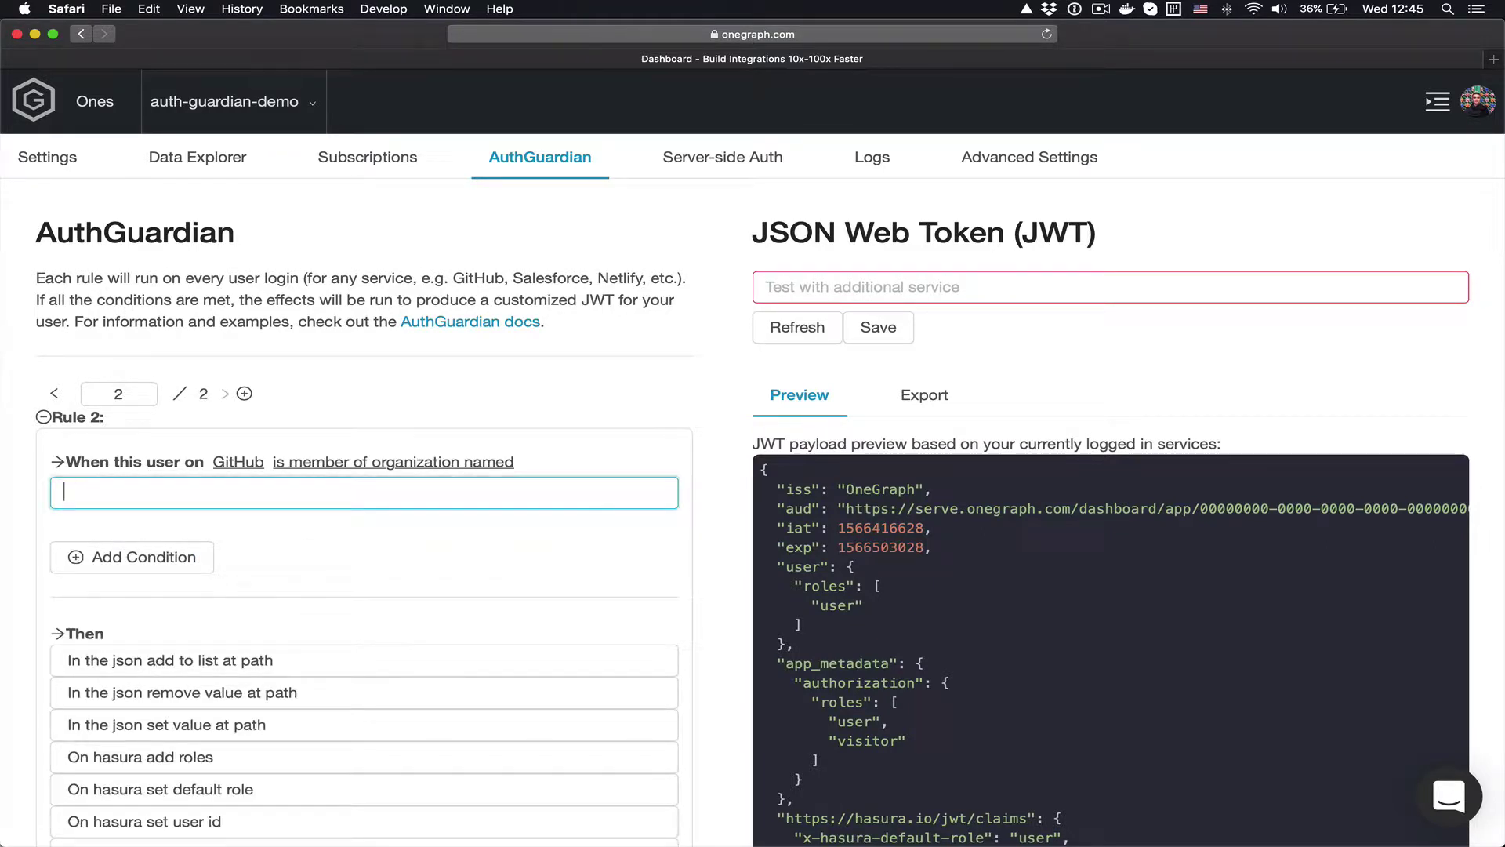
pyautogui.write('OneGrap')
pyautogui.press('Return')
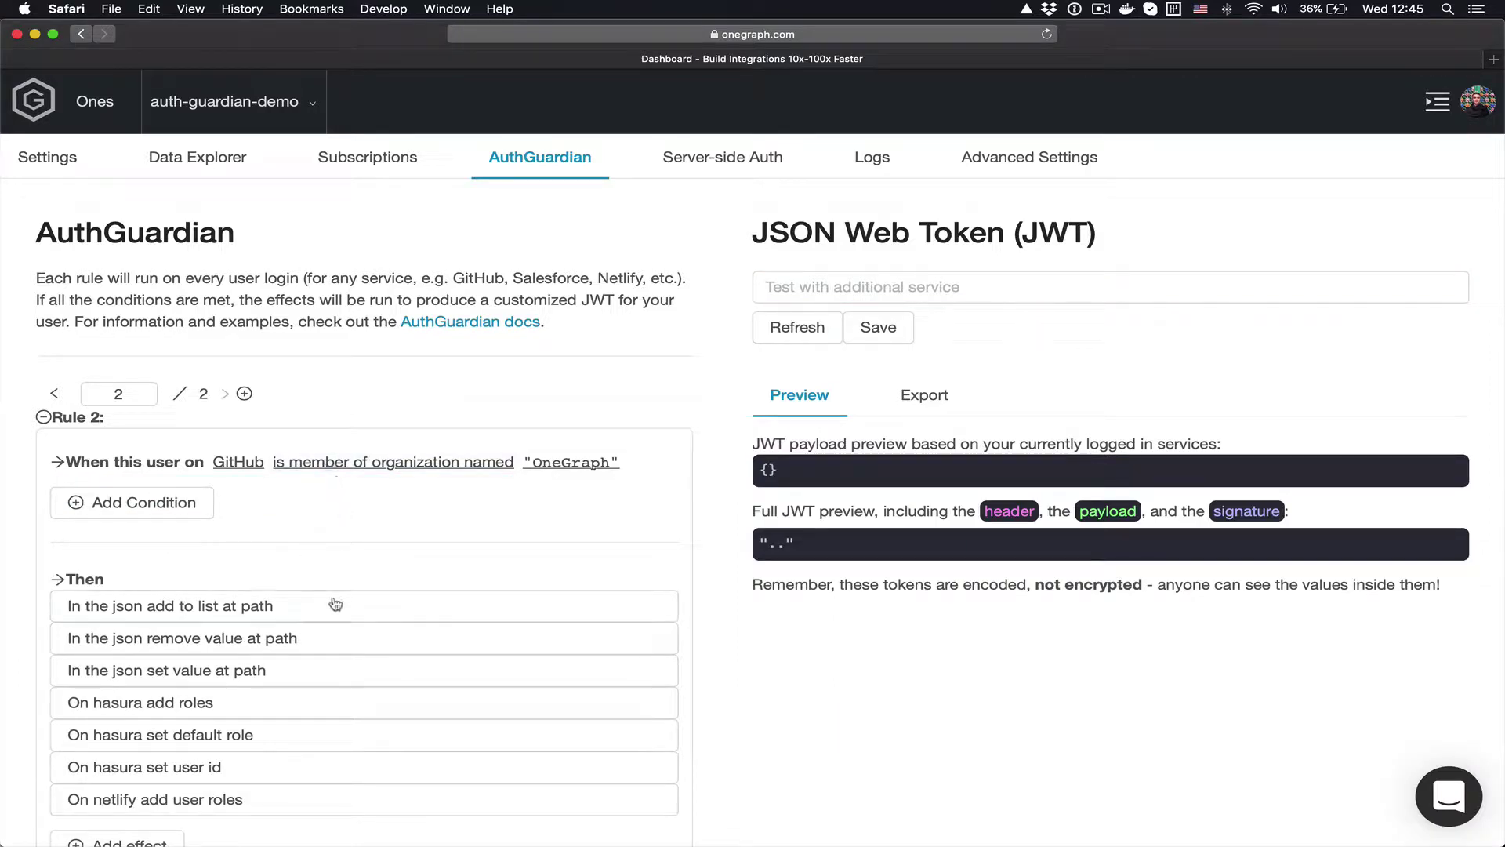
# - Add a Netlify user roles effect granting admin and check the preview's Hasura claims
pyautogui.scroll(-2, 235, 619)
pyautogui.click(174, 738)
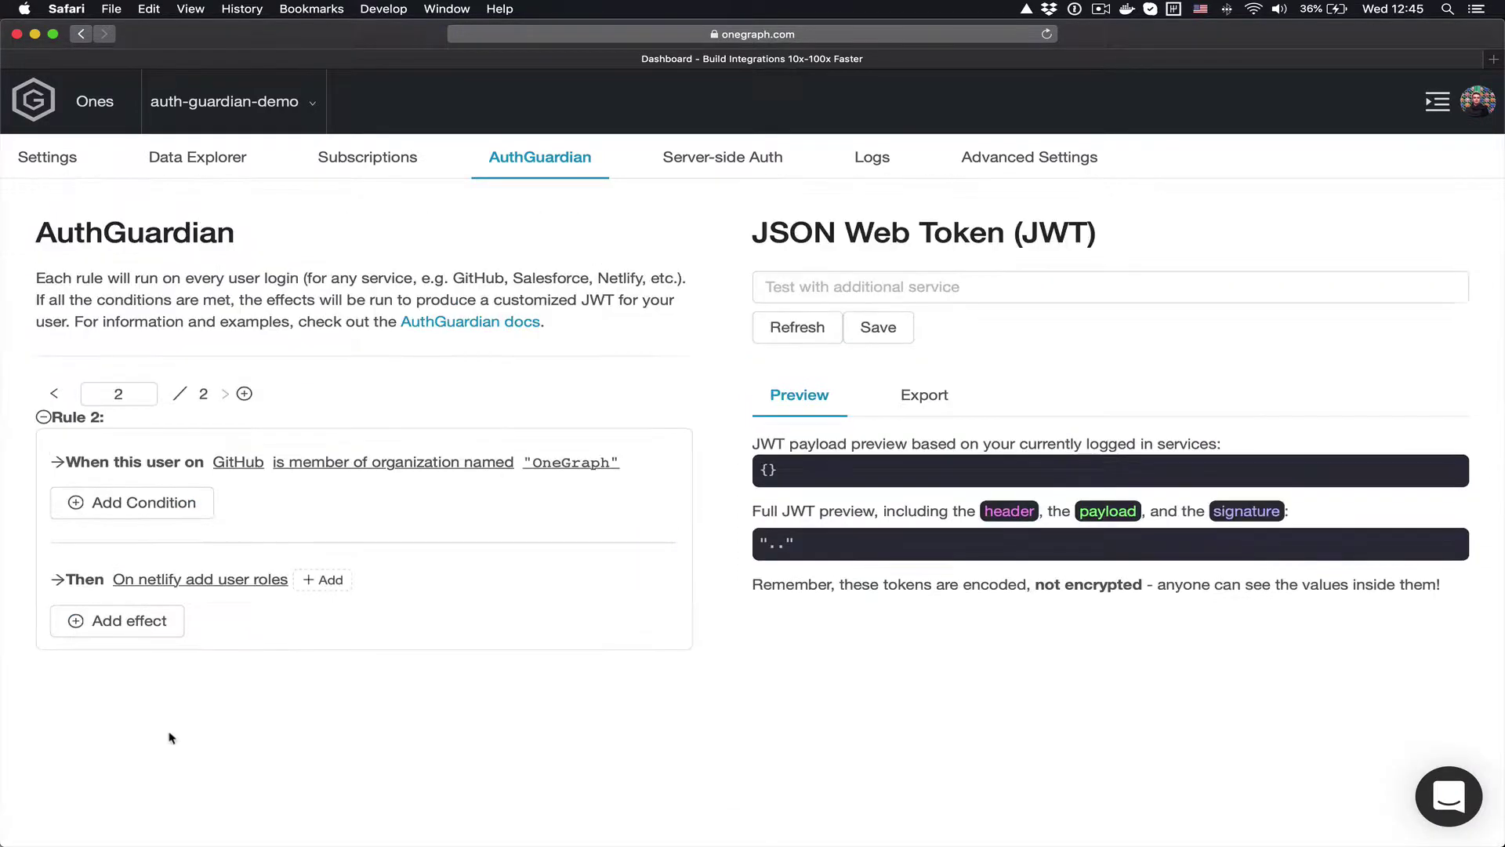
pyautogui.click(307, 584)
pyautogui.write('admin')
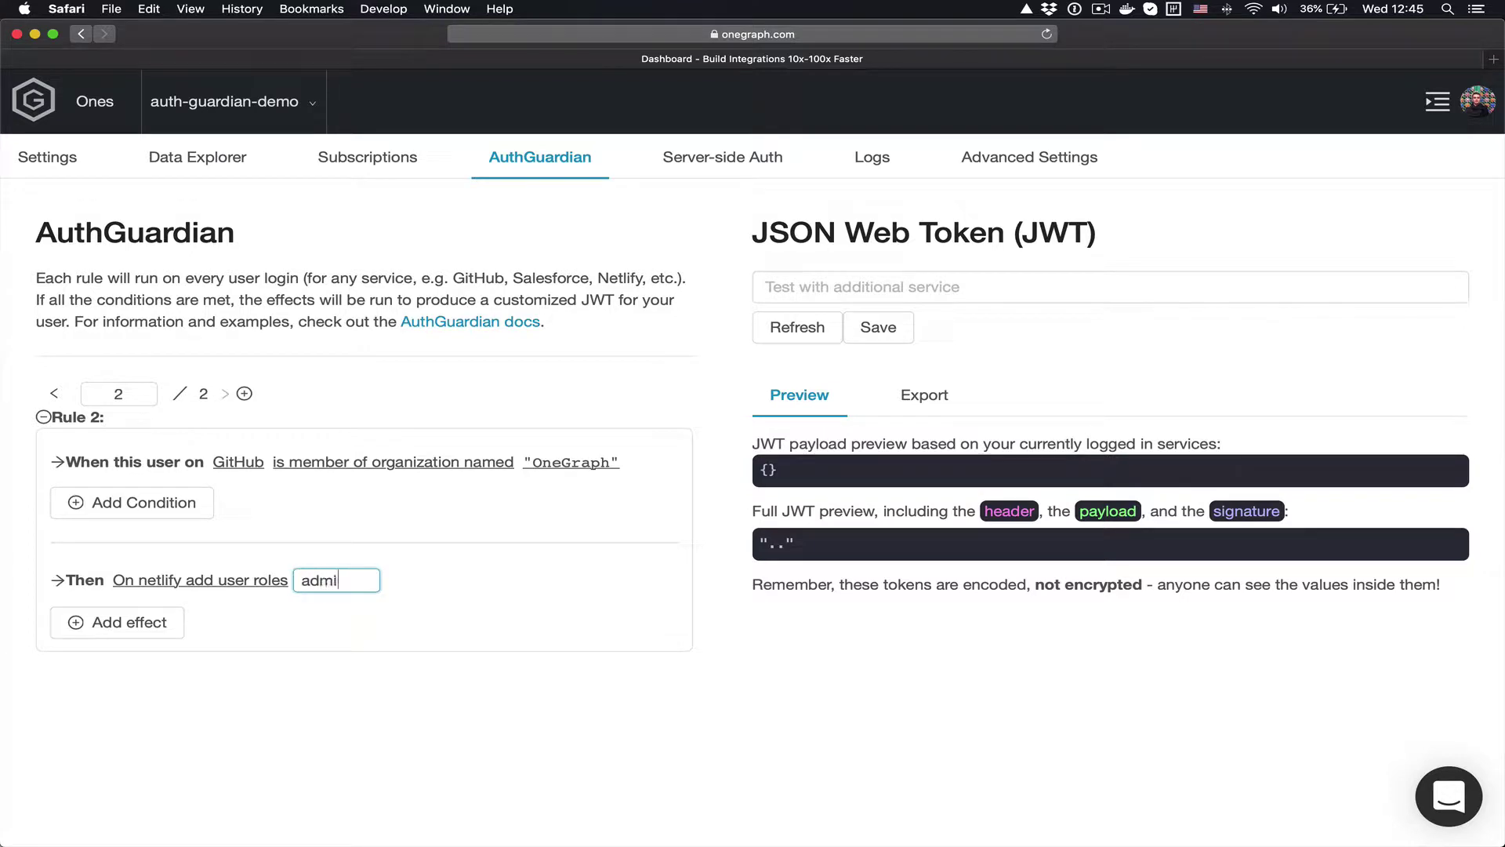
pyautogui.press('Return')
pyautogui.scroll(-3, 852, 563)
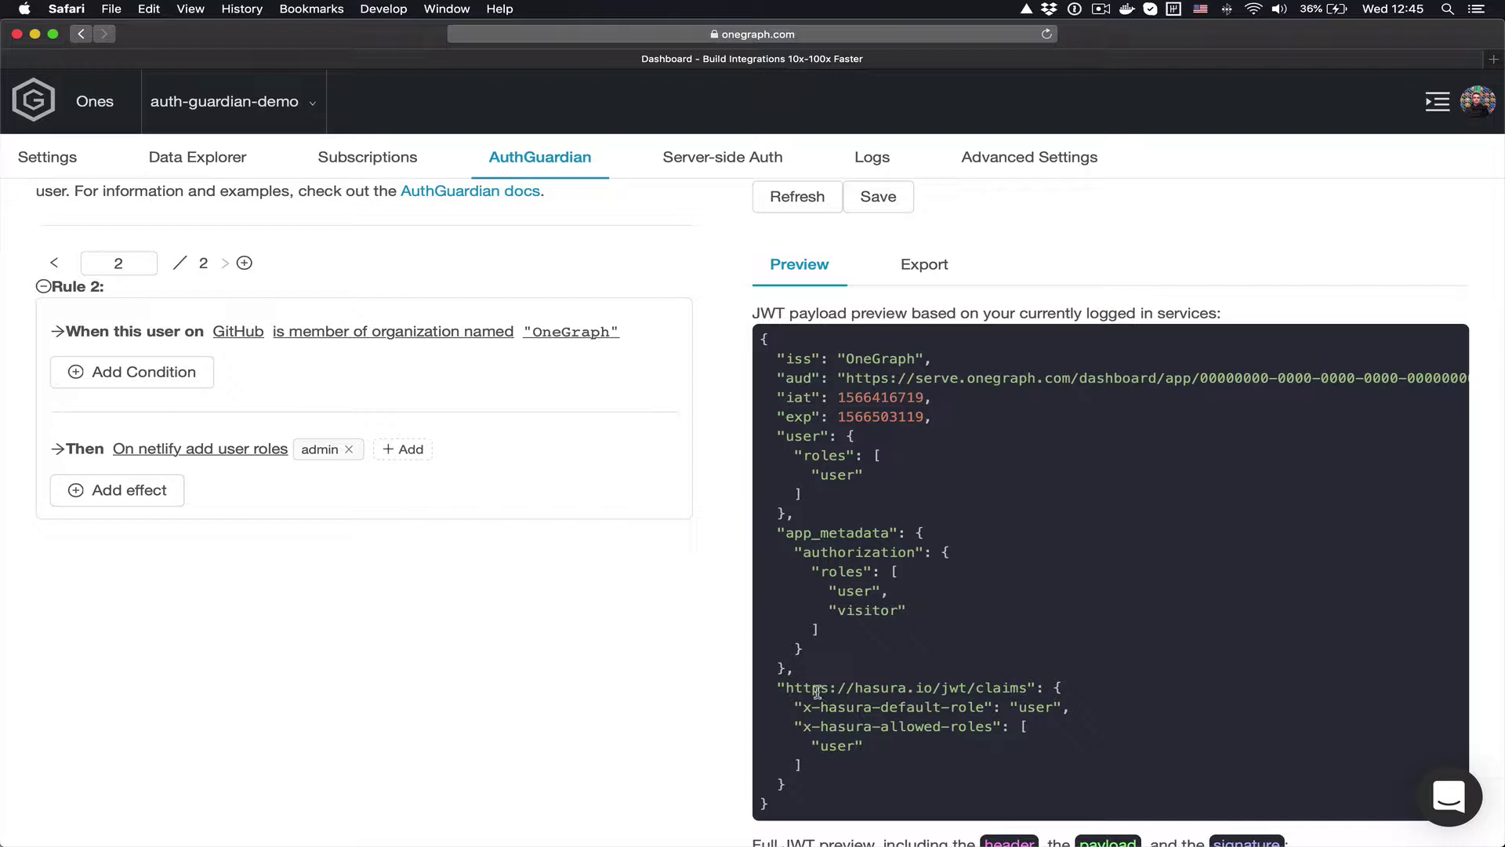
pyautogui.moveTo(811, 688); pyautogui.dragTo(981, 684)
pyautogui.click(981, 684)
# - Add GitHub as a test service and authorize auth-guardian-demo; the preview shows admin
pyautogui.scroll(1, 872, 569)
pyautogui.scroll(2, 872, 570)
pyautogui.click(878, 289)
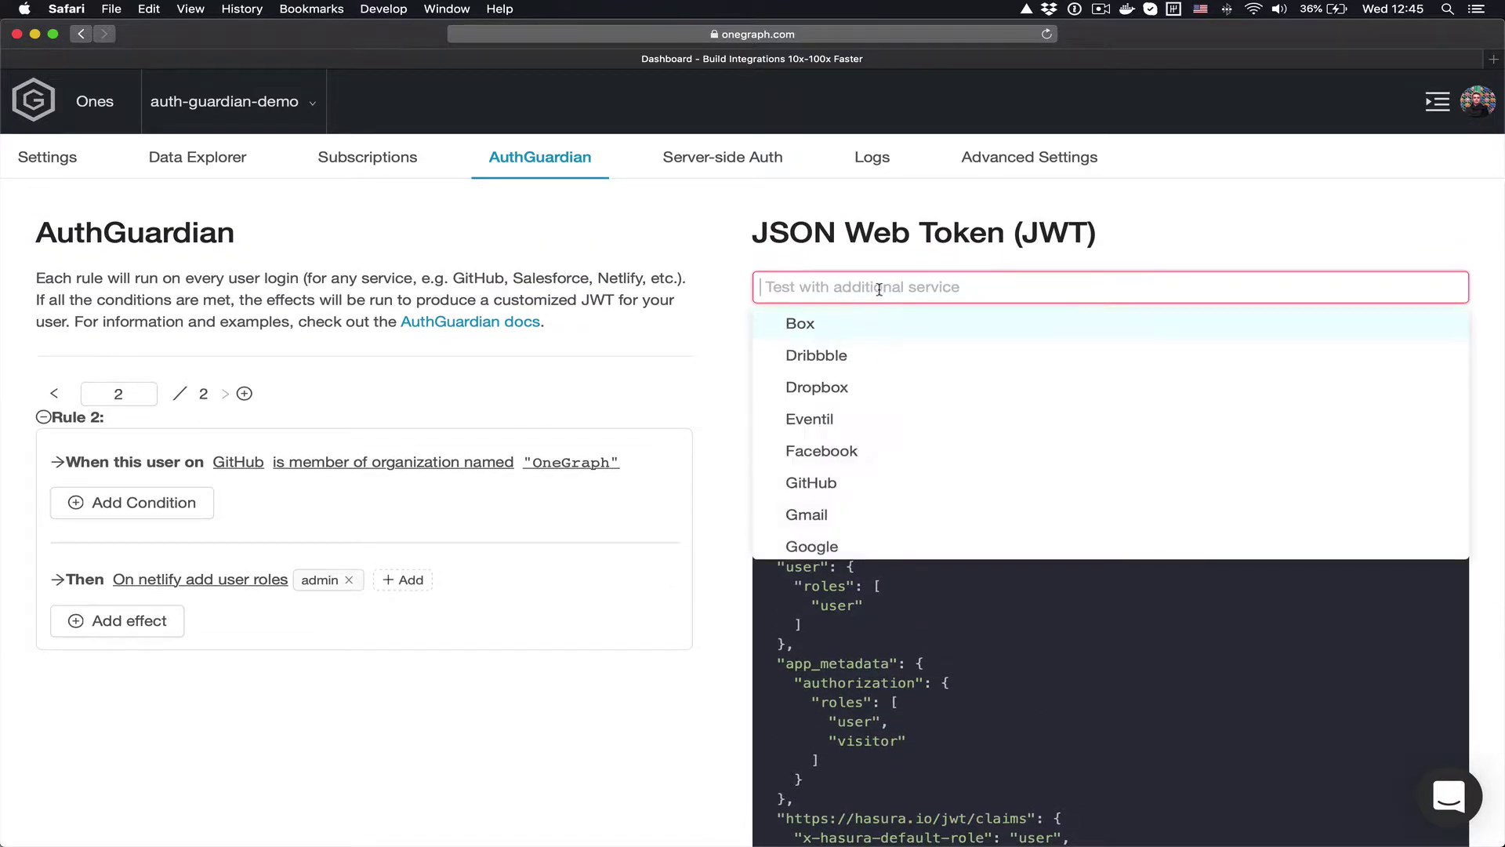
pyautogui.click(825, 481)
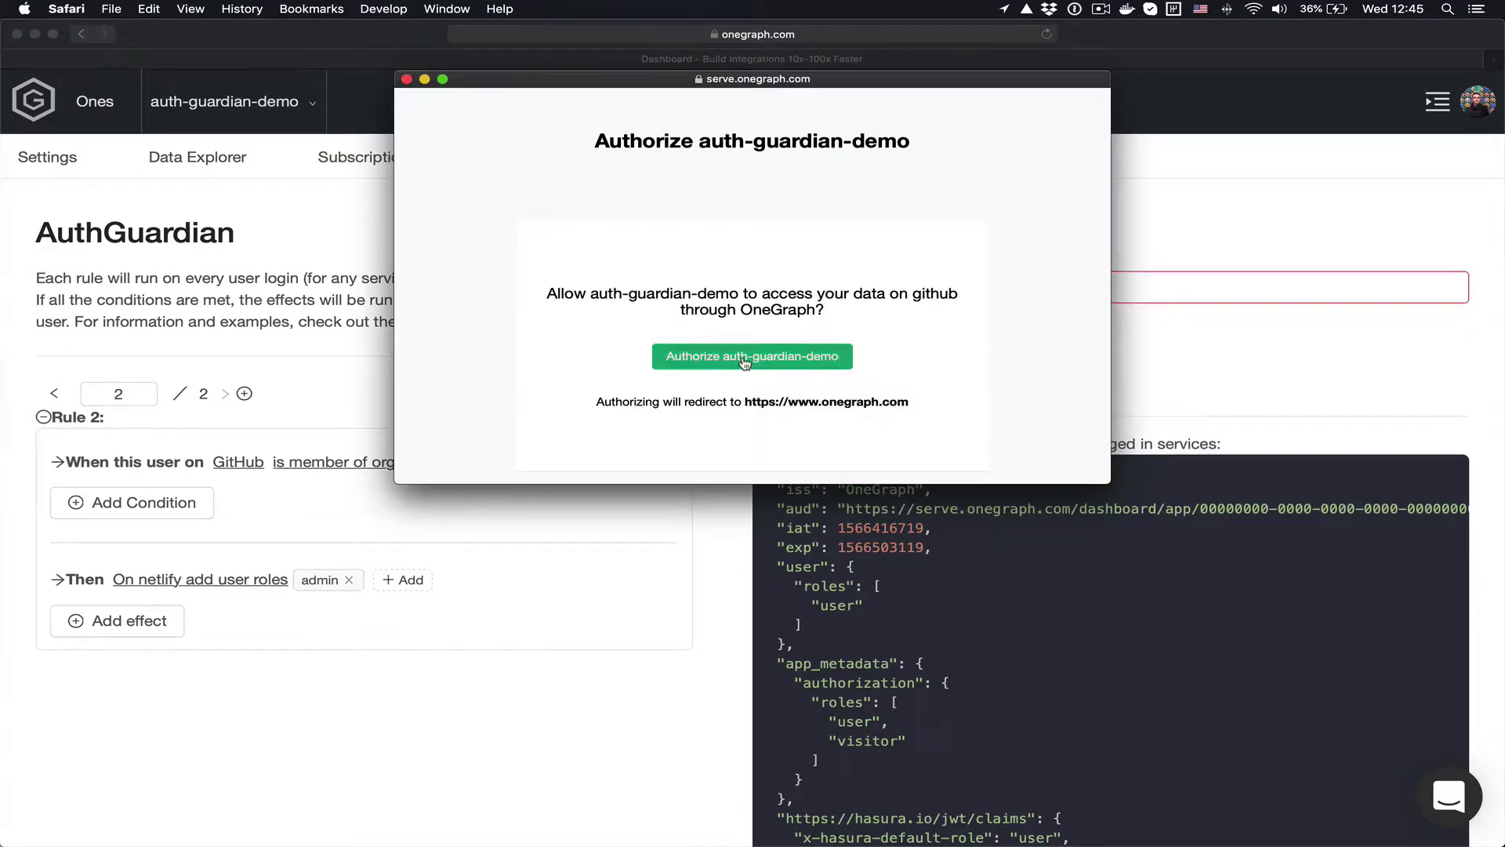
pyautogui.click(787, 359)
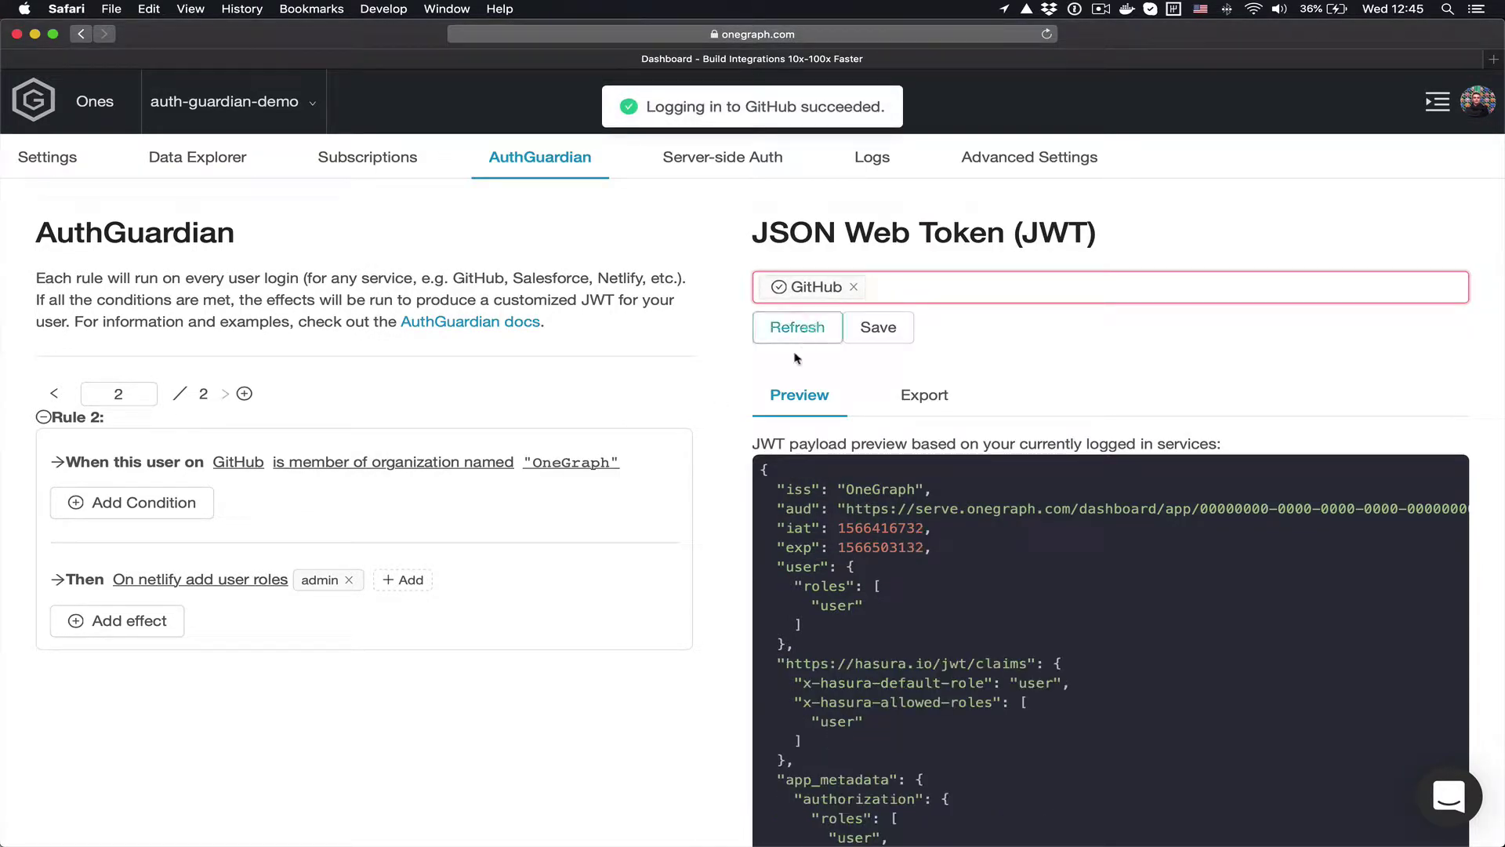
pyautogui.scroll(-3, 784, 385)
pyautogui.scroll(-1, 785, 384)
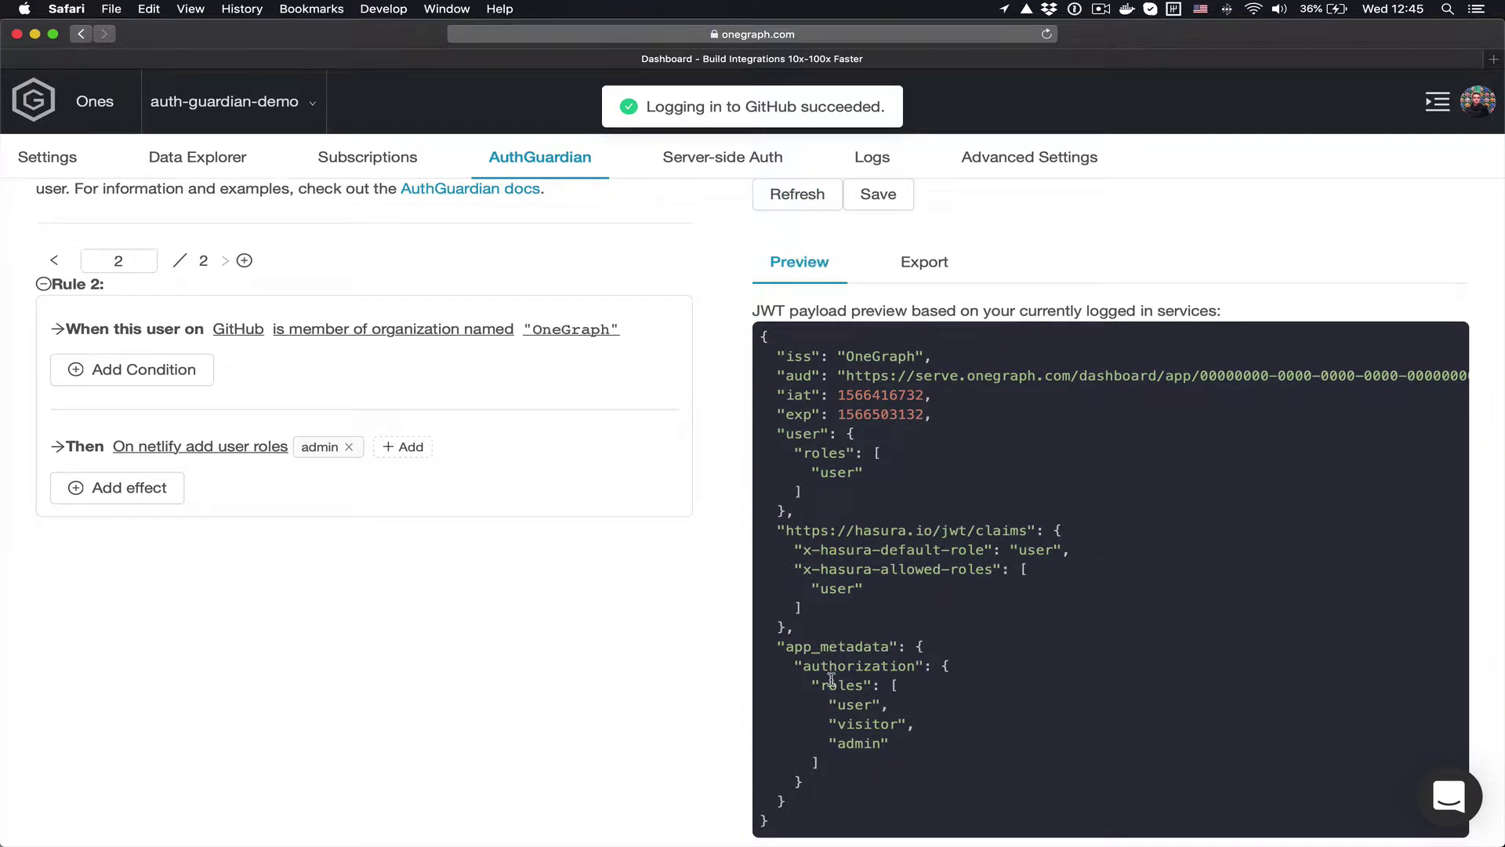
pyautogui.moveTo(890, 740)
pyautogui.mouseDown()
pyautogui.moveTo(862, 772)
pyautogui.moveTo(823, 758)
pyautogui.moveTo(878, 740)
pyautogui.mouseUp()
pyautogui.scroll(4, 870, 729)
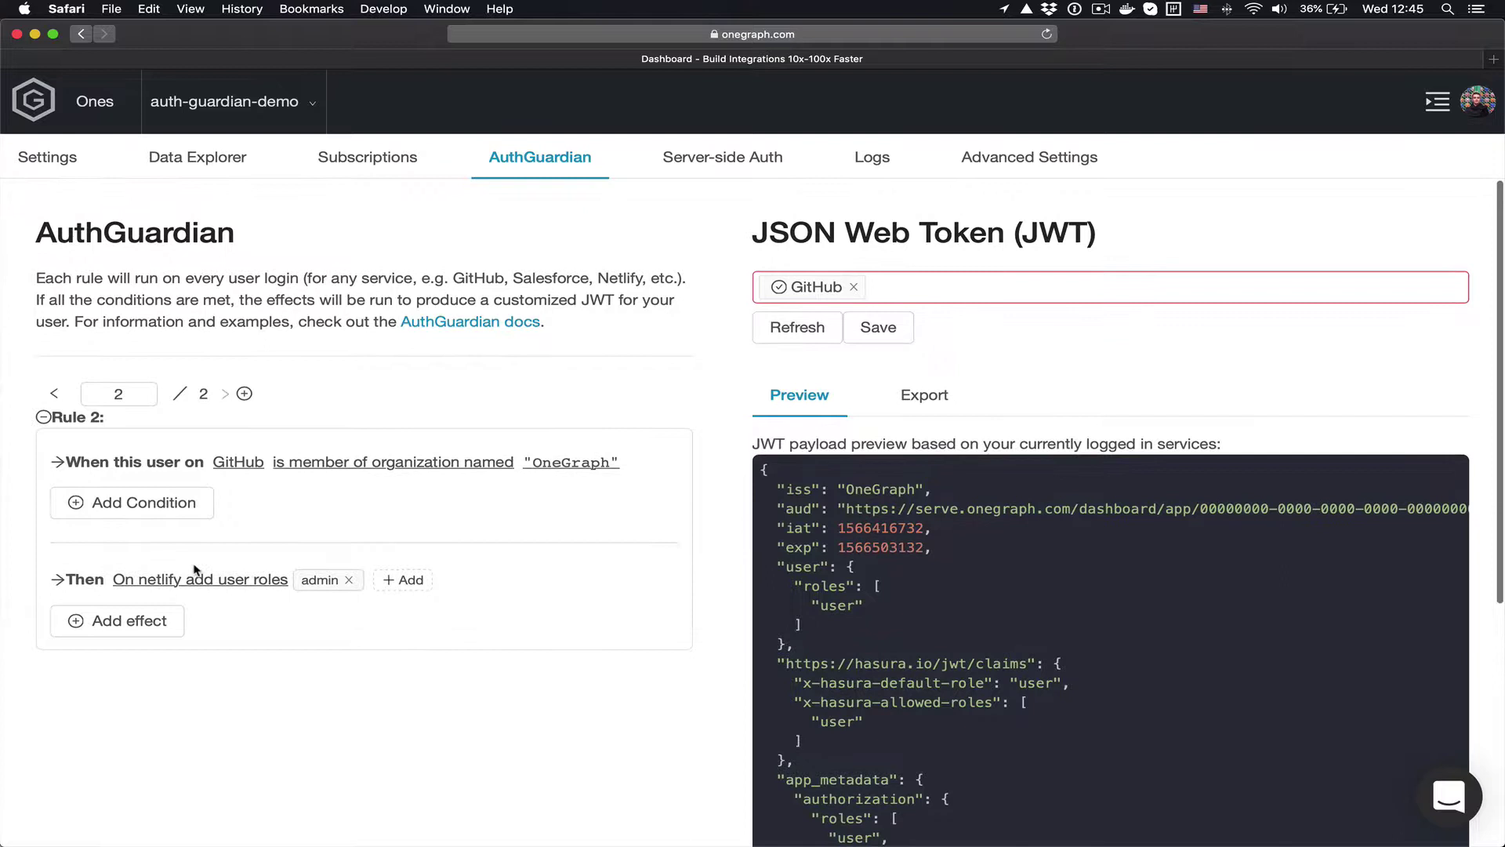
# - Add a Hasura add roles effect to Rule 2 with role admin
pyautogui.click(107, 620)
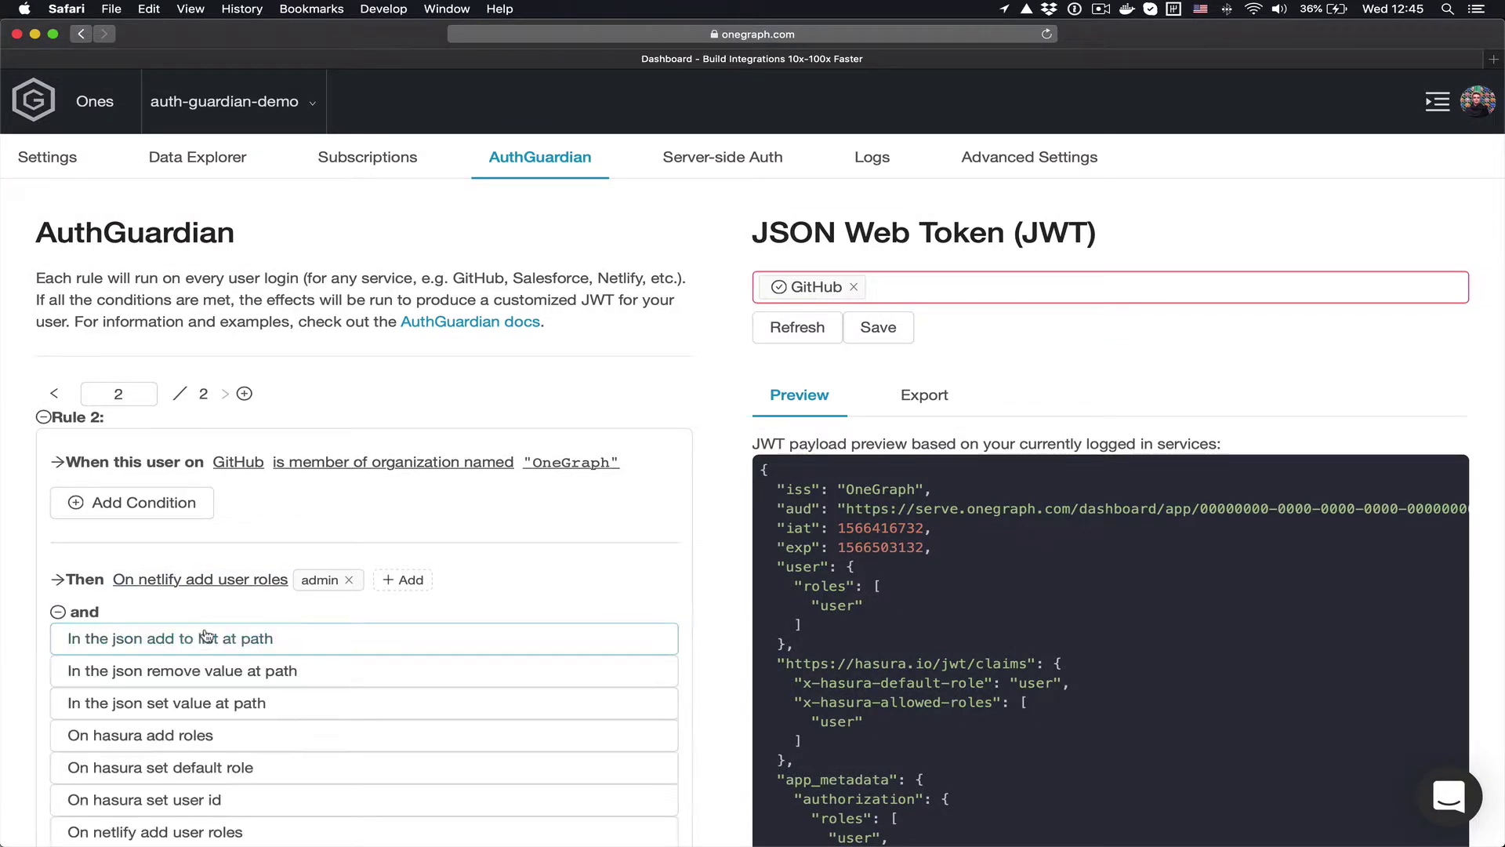
pyautogui.scroll(-1, 235, 642)
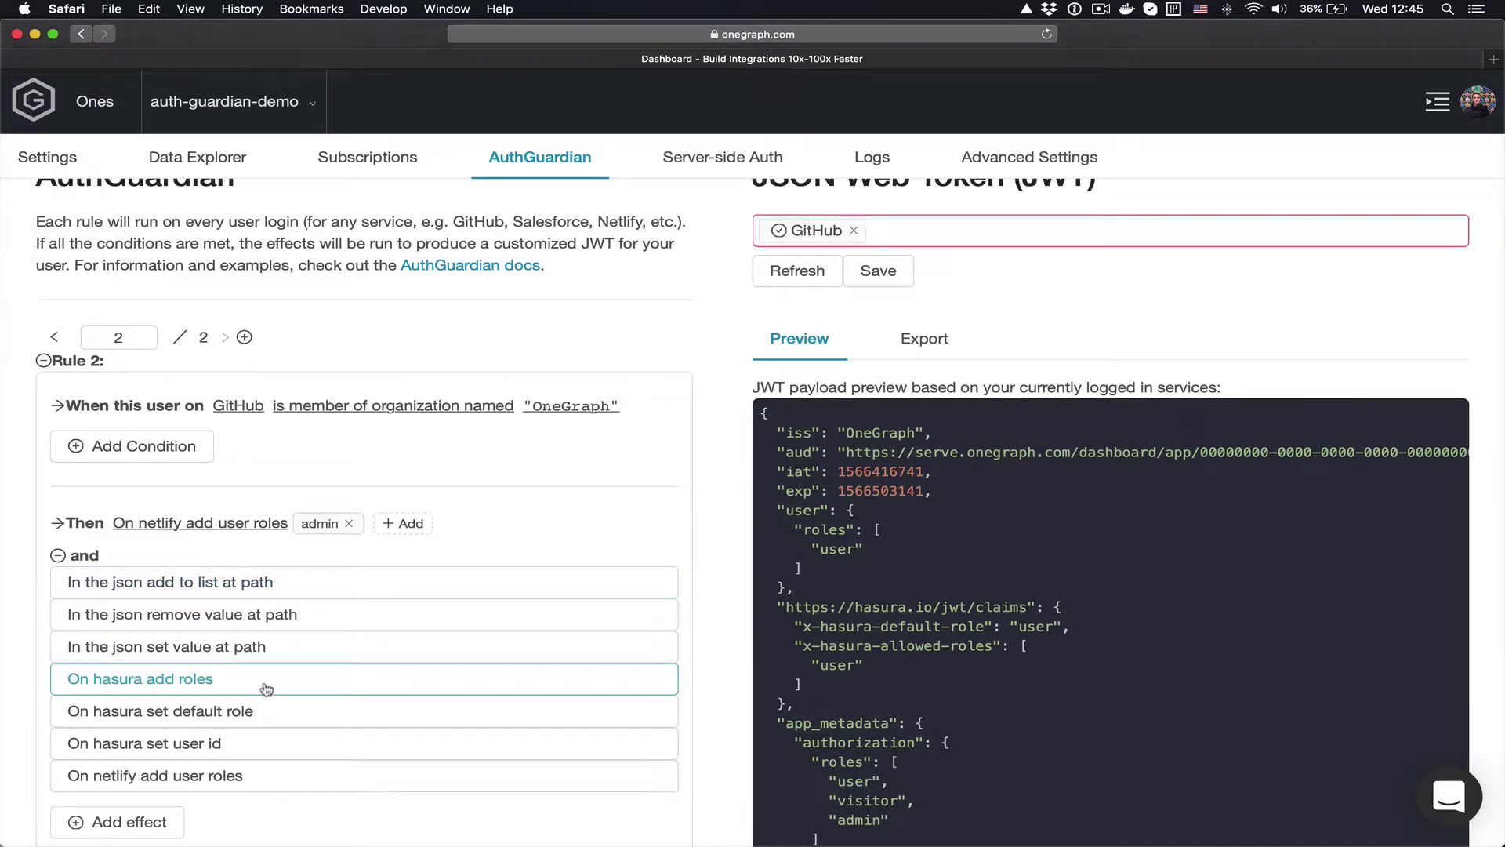
pyautogui.click(262, 683)
pyautogui.click(292, 556)
pyautogui.write('a')
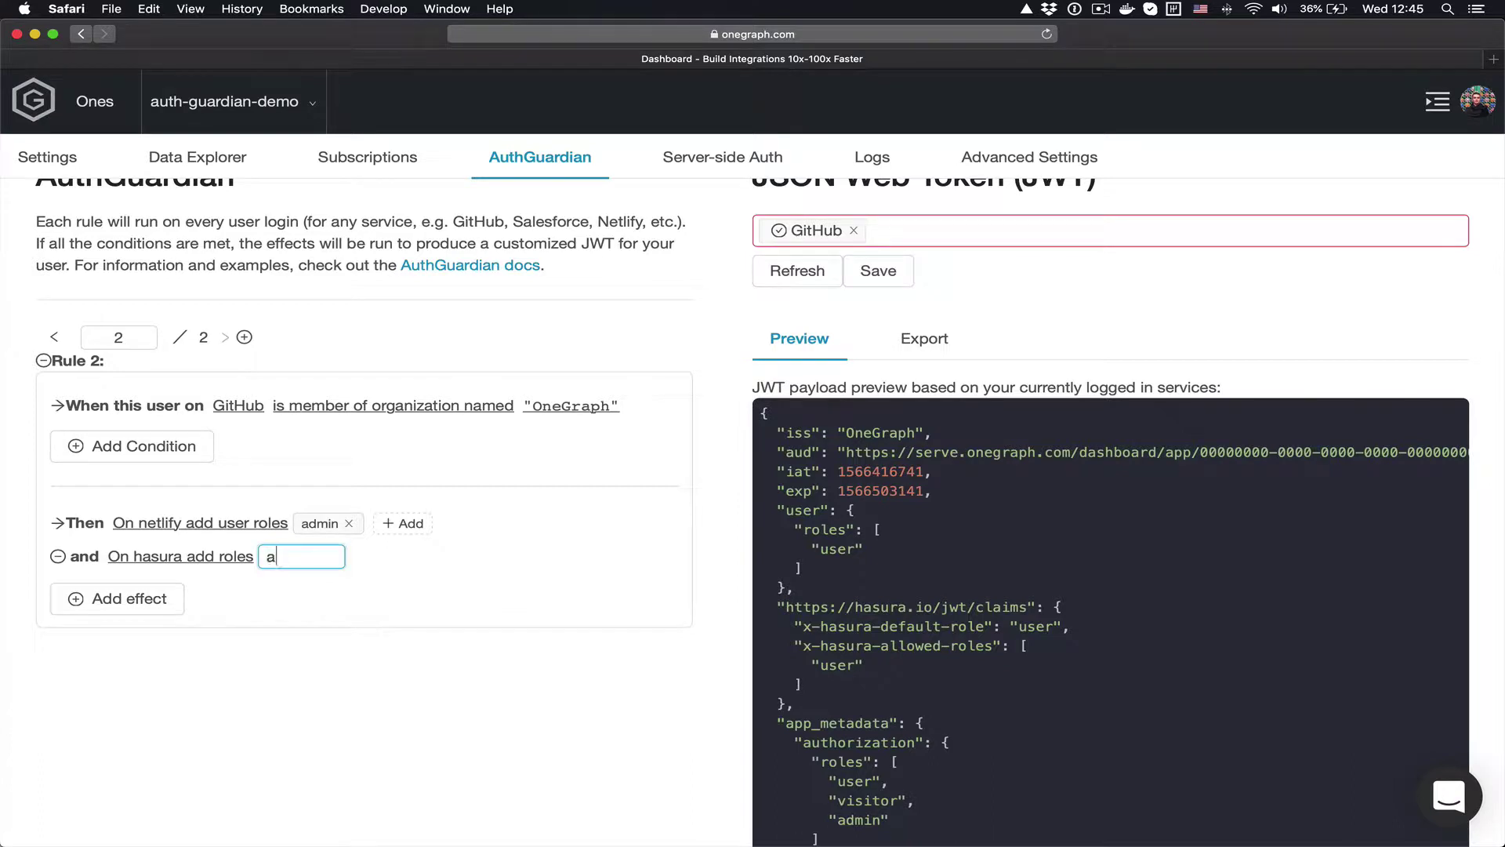
pyautogui.write('dmin')
pyautogui.press('Return')
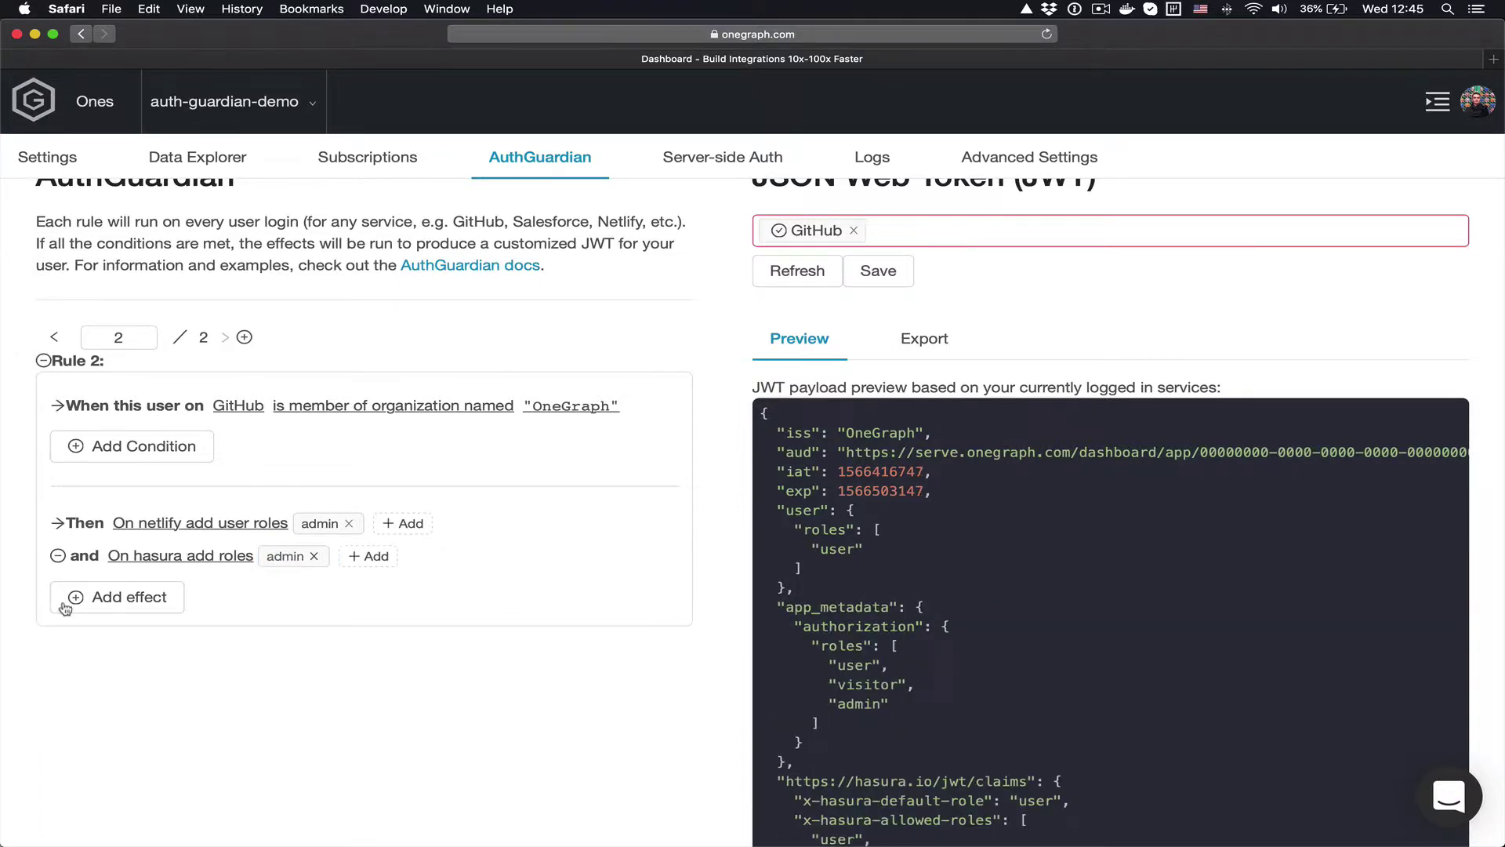
# - Add a Hasura set default role effect with default role admin
pyautogui.click(97, 602)
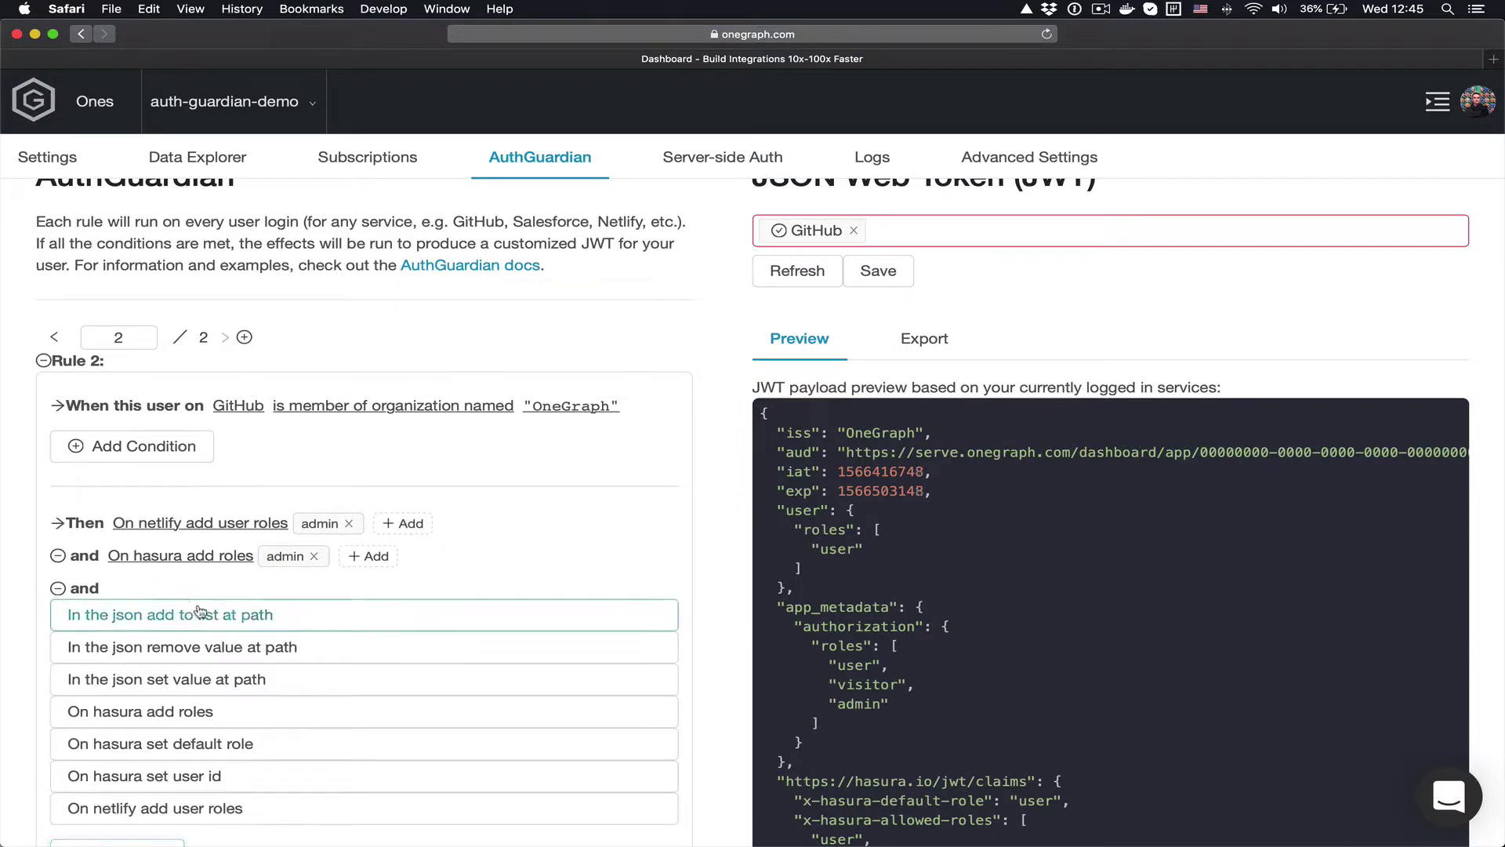
pyautogui.click(225, 745)
pyautogui.click(219, 619)
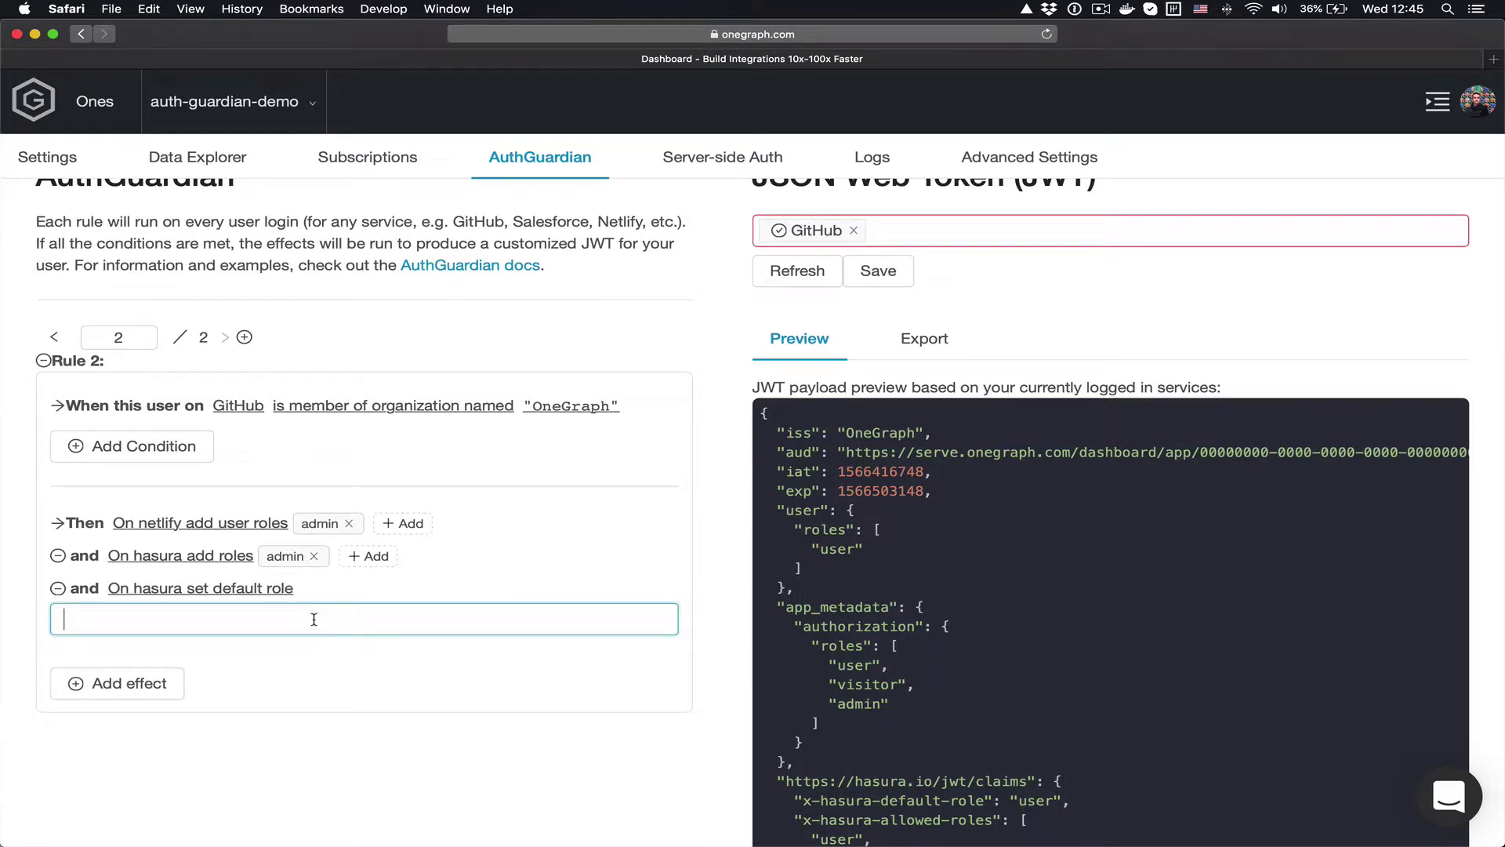
pyautogui.write('admin')
pyautogui.press('Return')
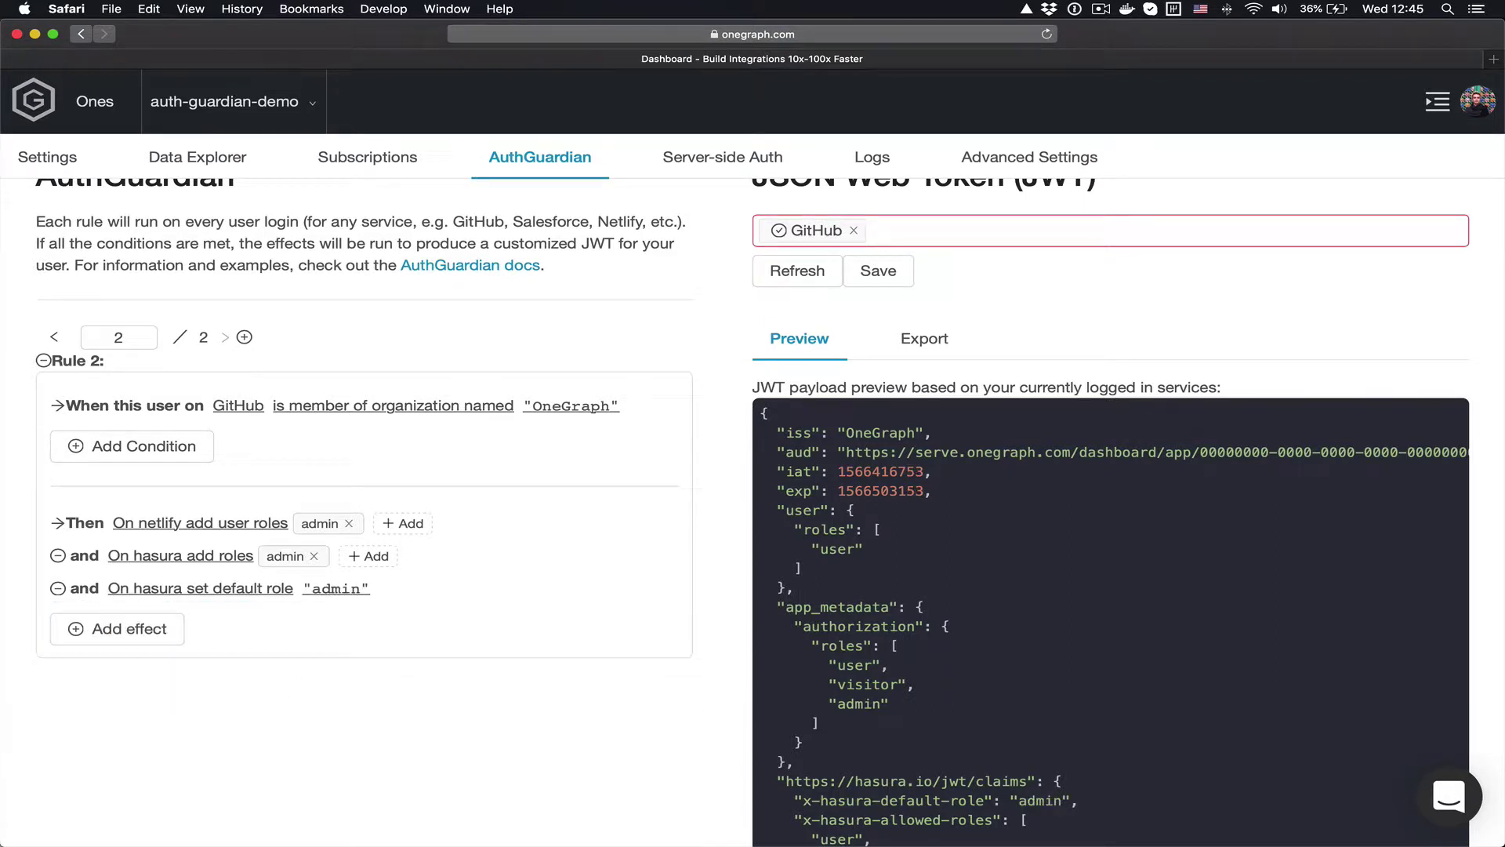
# - Check the preview's admin default role, then remove GitHub from the test services
pyautogui.scroll(-3, 671, 593)
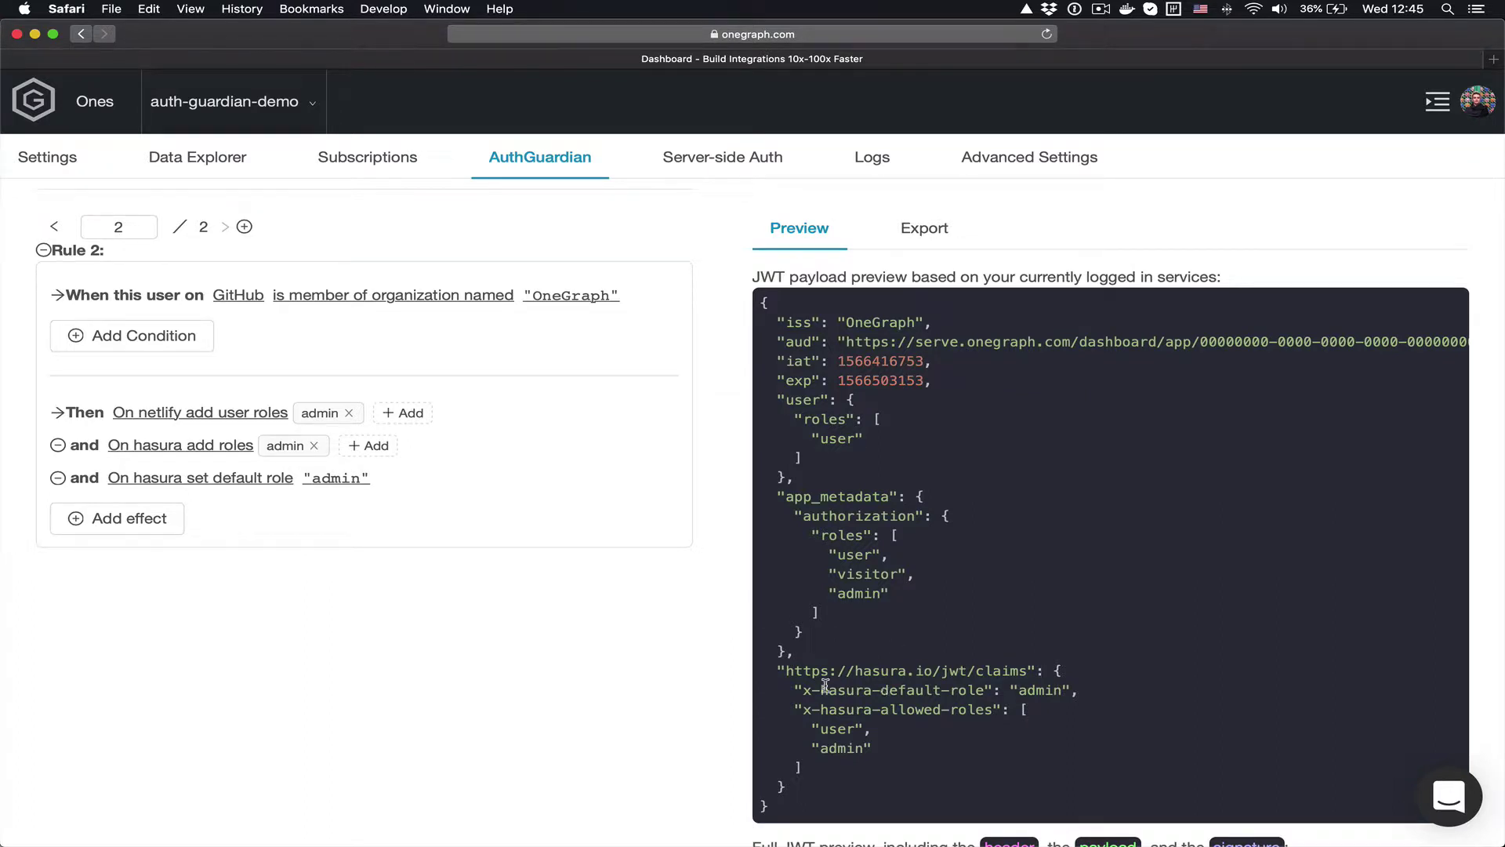
pyautogui.moveTo(828, 691); pyautogui.dragTo(1092, 695)
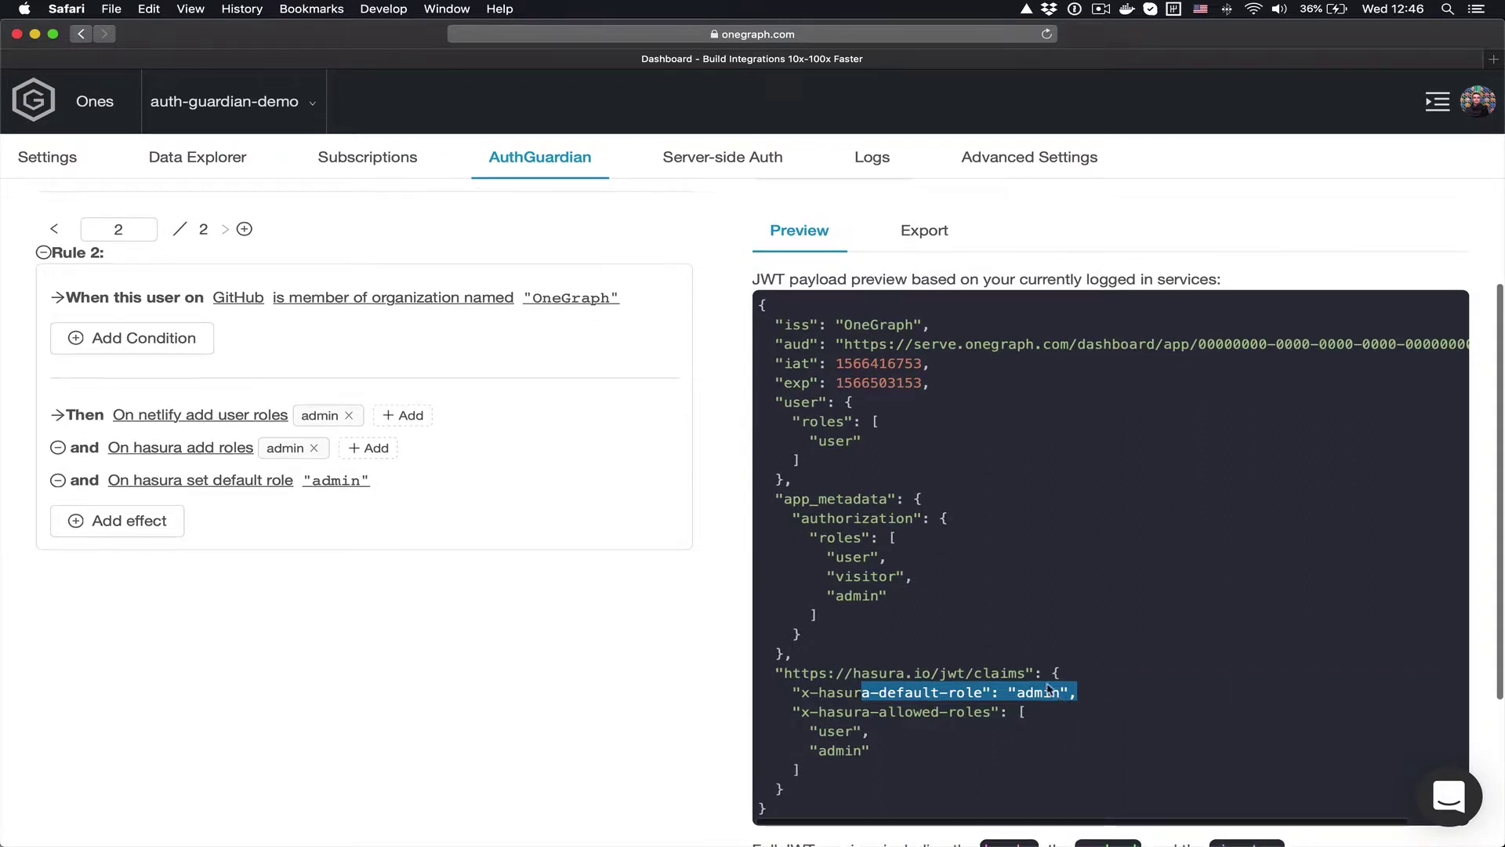
pyautogui.click(836, 739)
pyautogui.scroll(4, 865, 709)
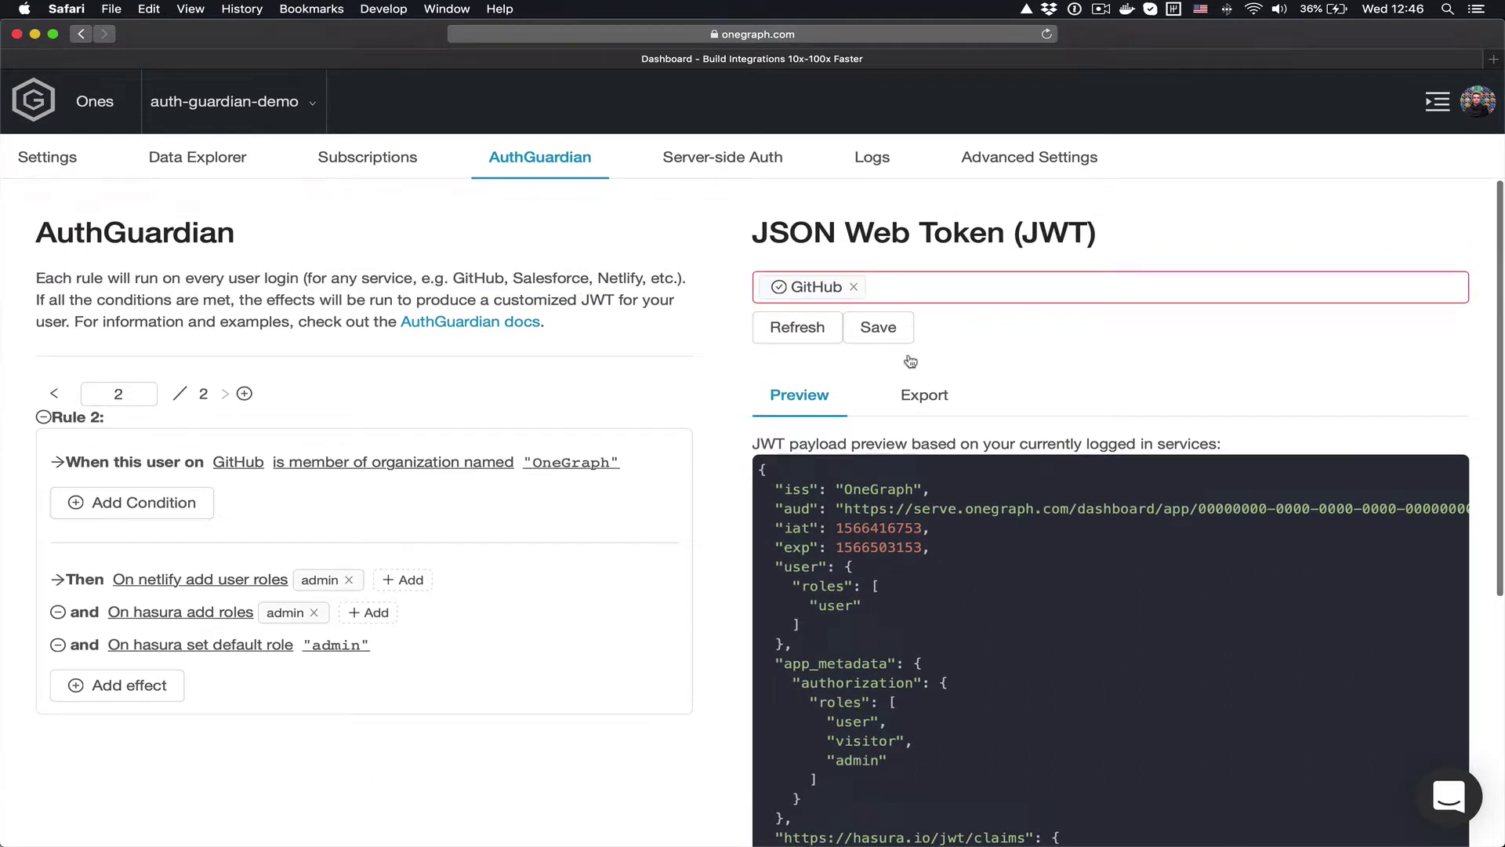
pyautogui.click(853, 289)
pyautogui.scroll(-5, 977, 580)
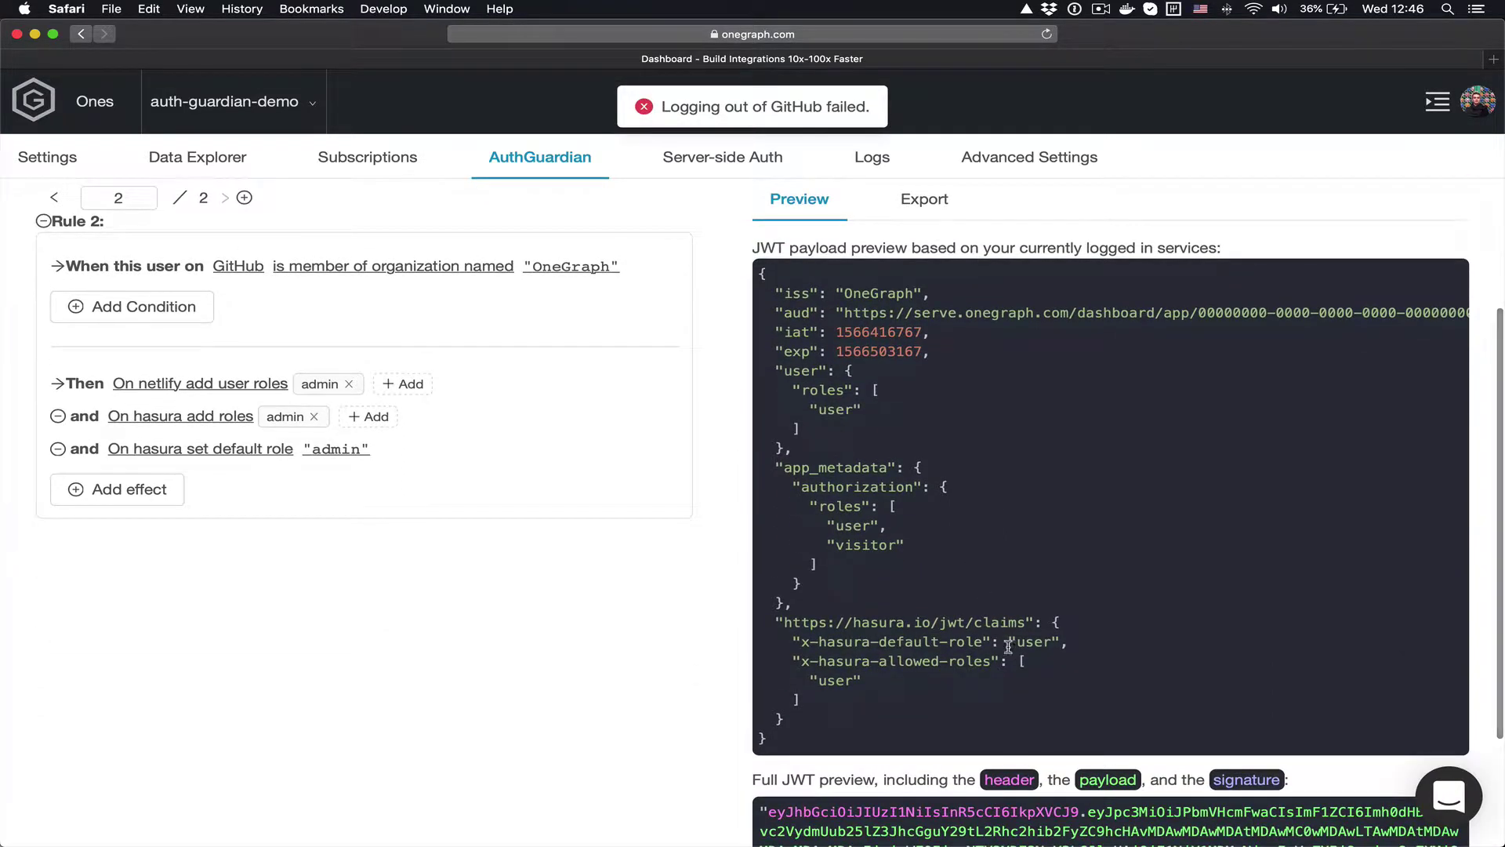
# - Re-add GitHub as a test service and authorize auth-guardian-demo again
pyautogui.scroll(1, 980, 647)
pyautogui.moveTo(836, 696); pyautogui.dragTo(854, 696)
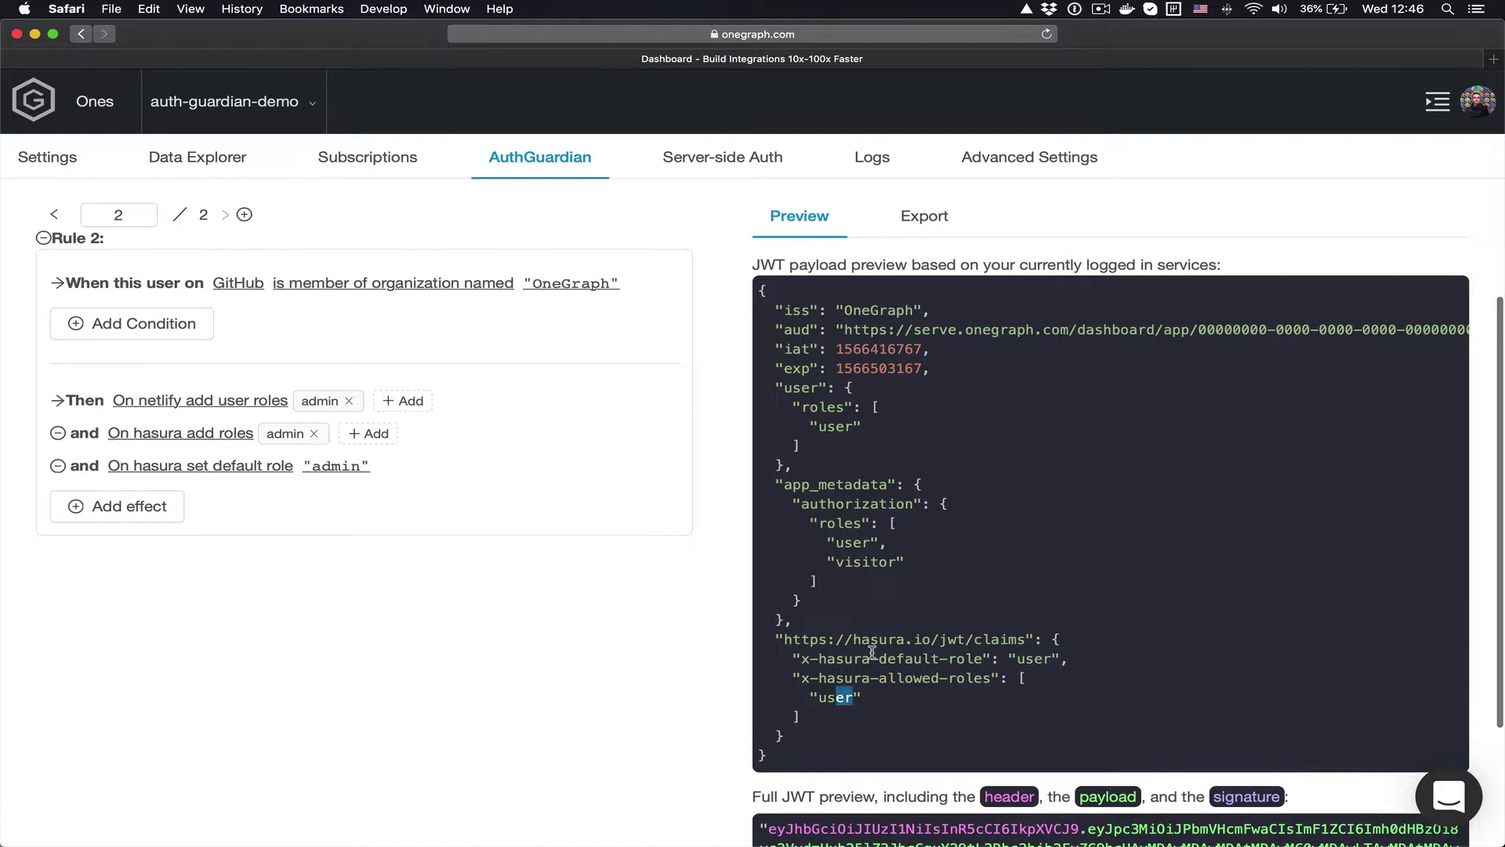
pyautogui.scroll(4, 874, 655)
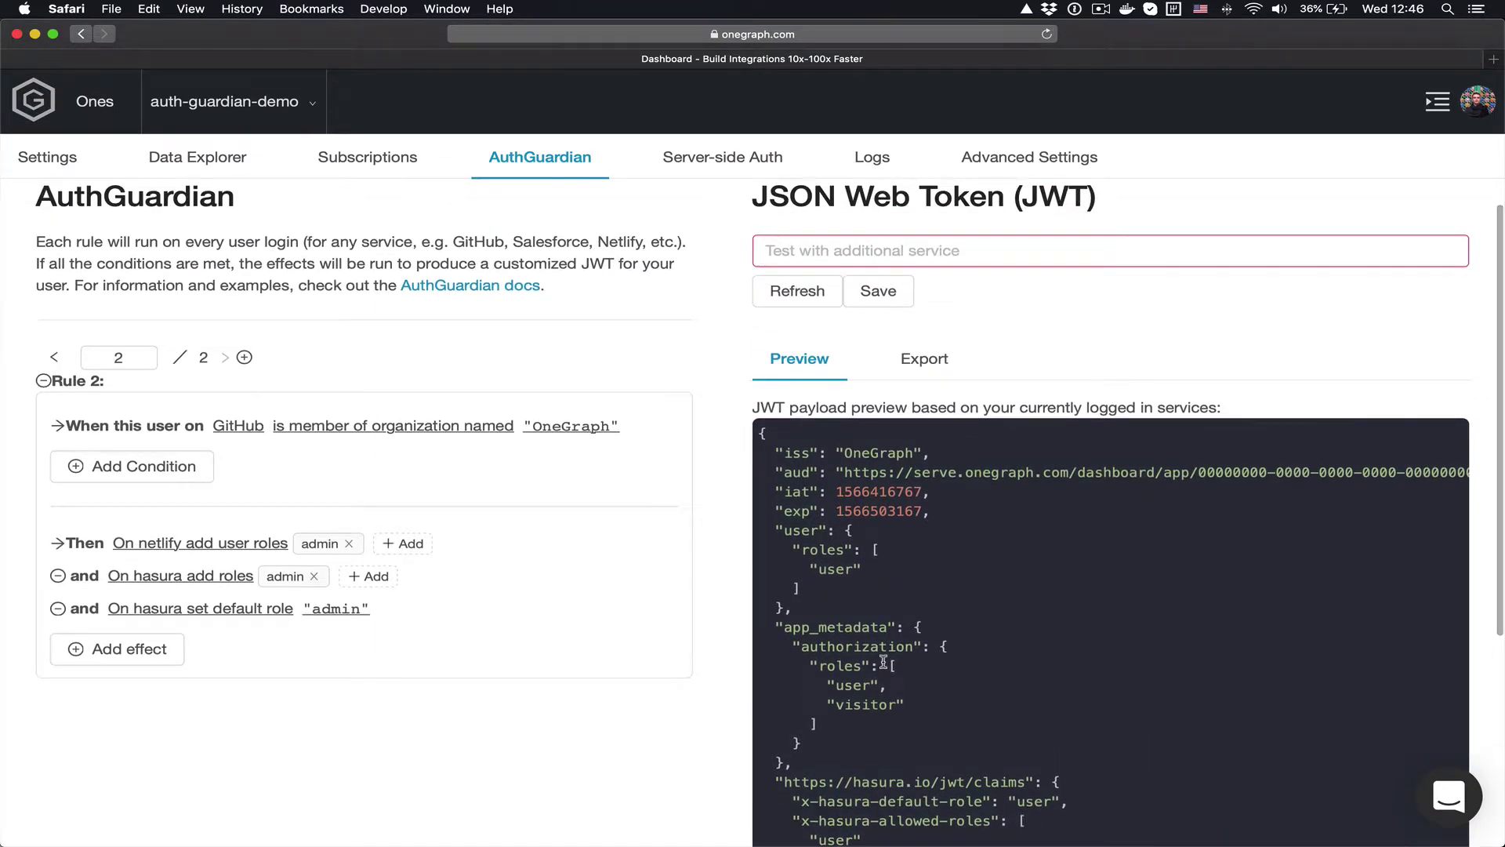
pyautogui.click(913, 257)
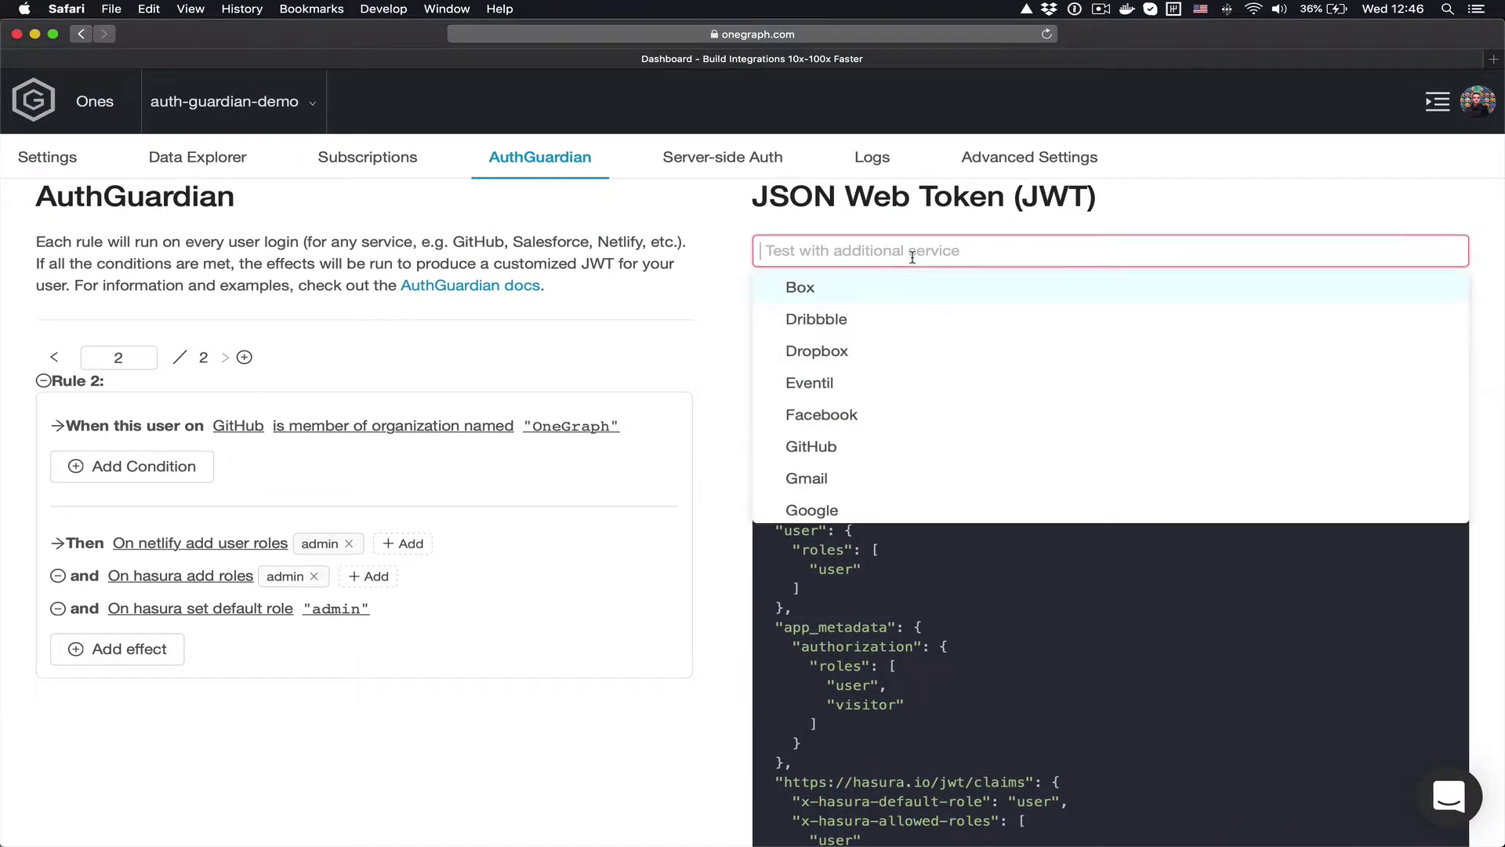
pyautogui.click(899, 449)
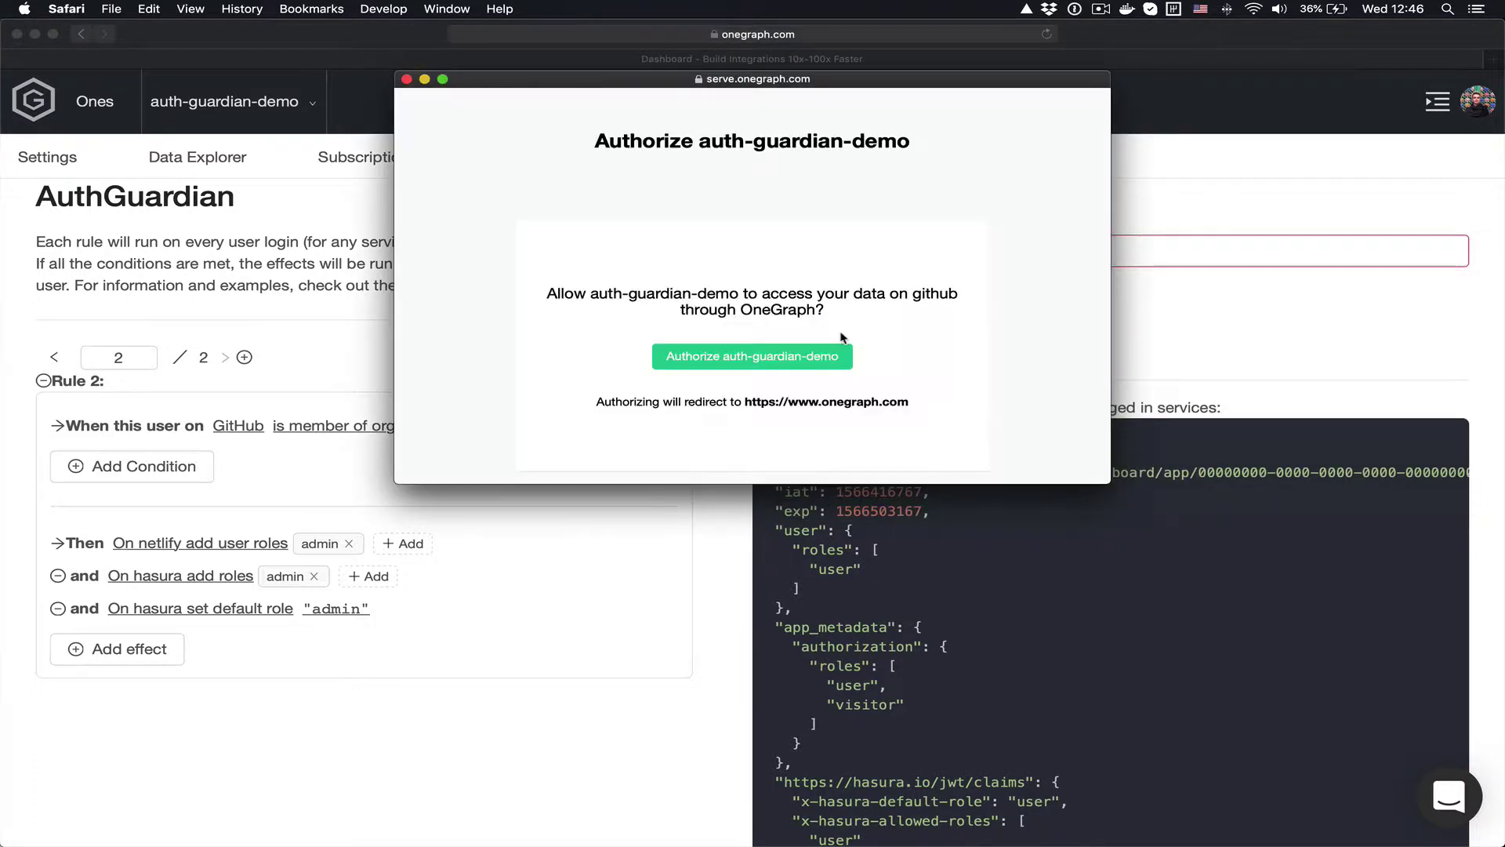
pyautogui.click(807, 358)
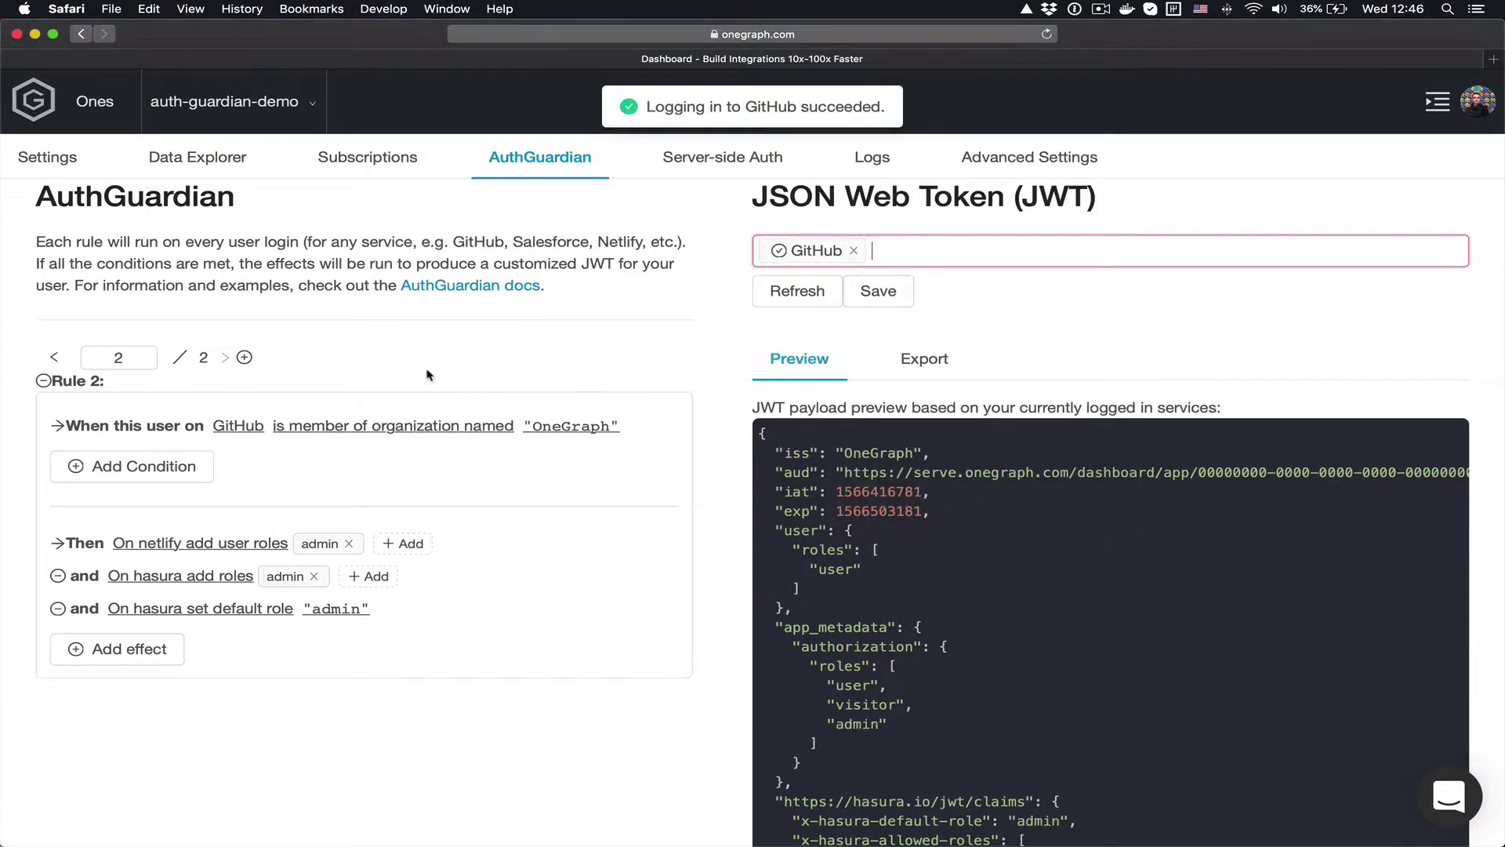
# - Create Rule 3 for GitHub users who committed to OneGraph/graphiql-explorer
pyautogui.click(247, 361)
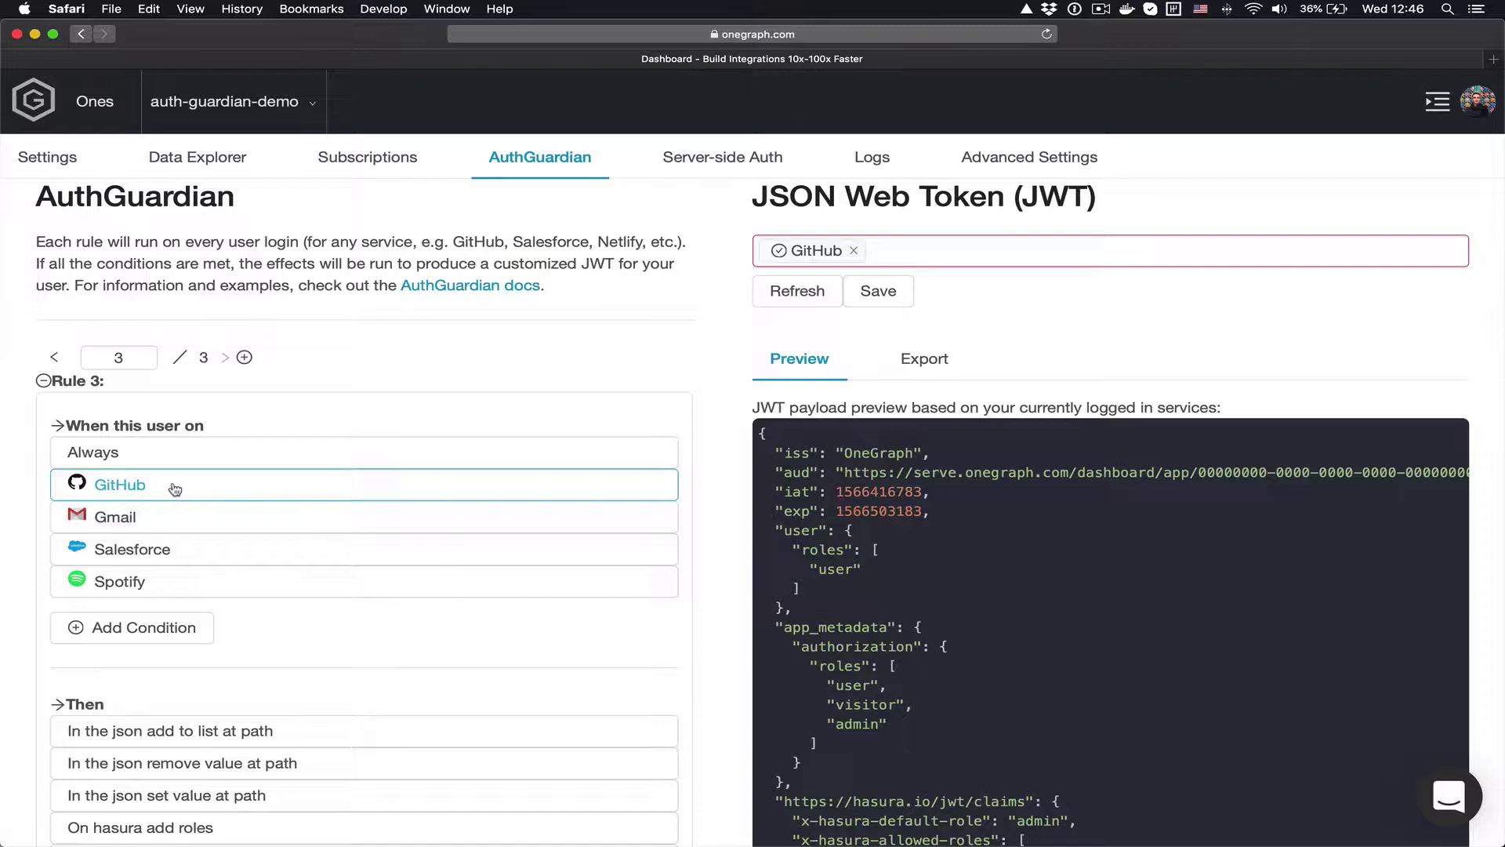
pyautogui.click(174, 489)
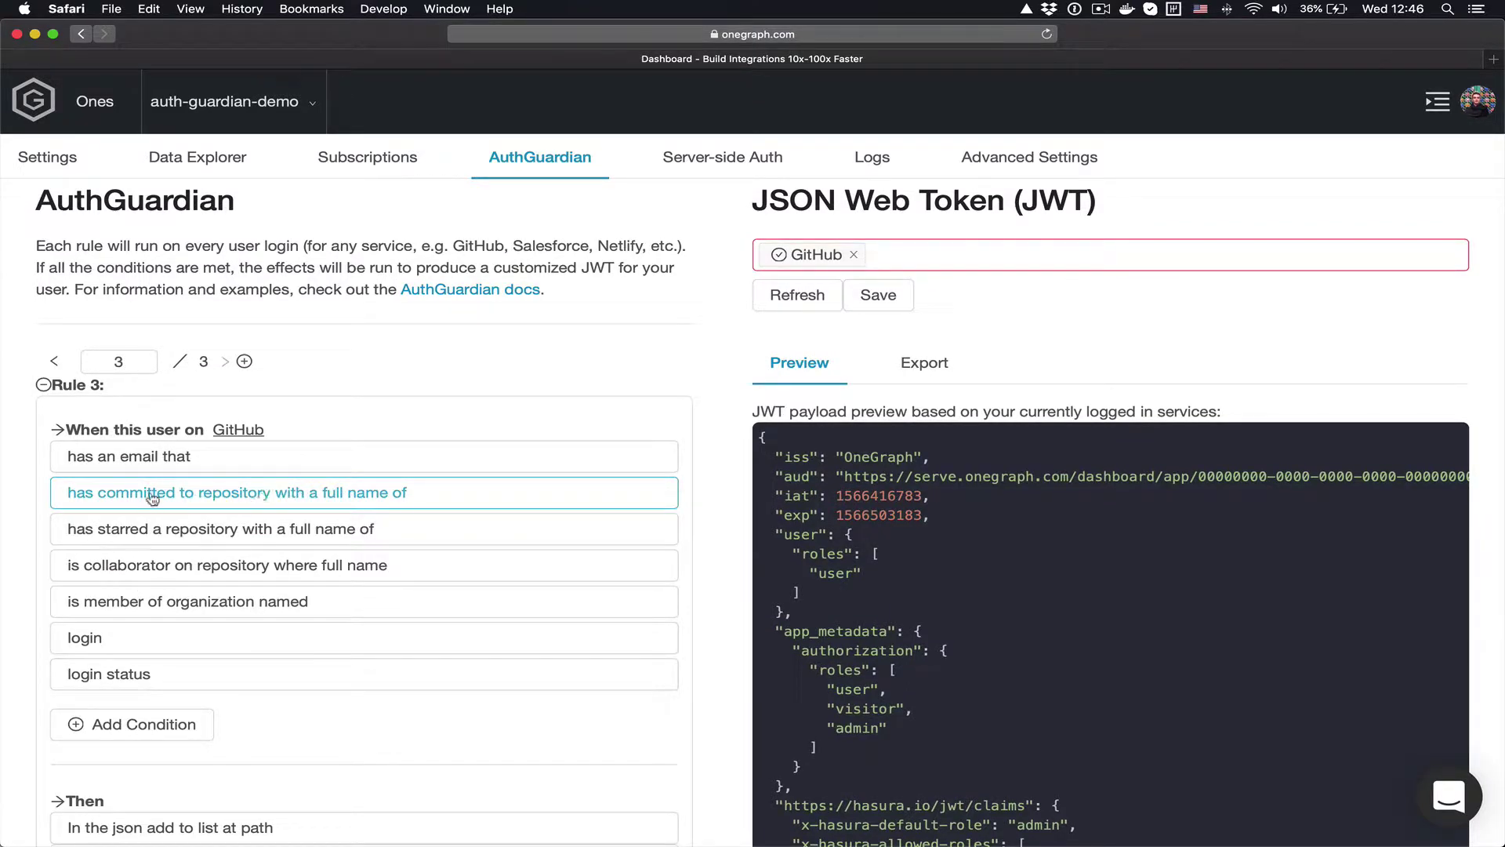
pyautogui.click(152, 498)
pyautogui.click(278, 465)
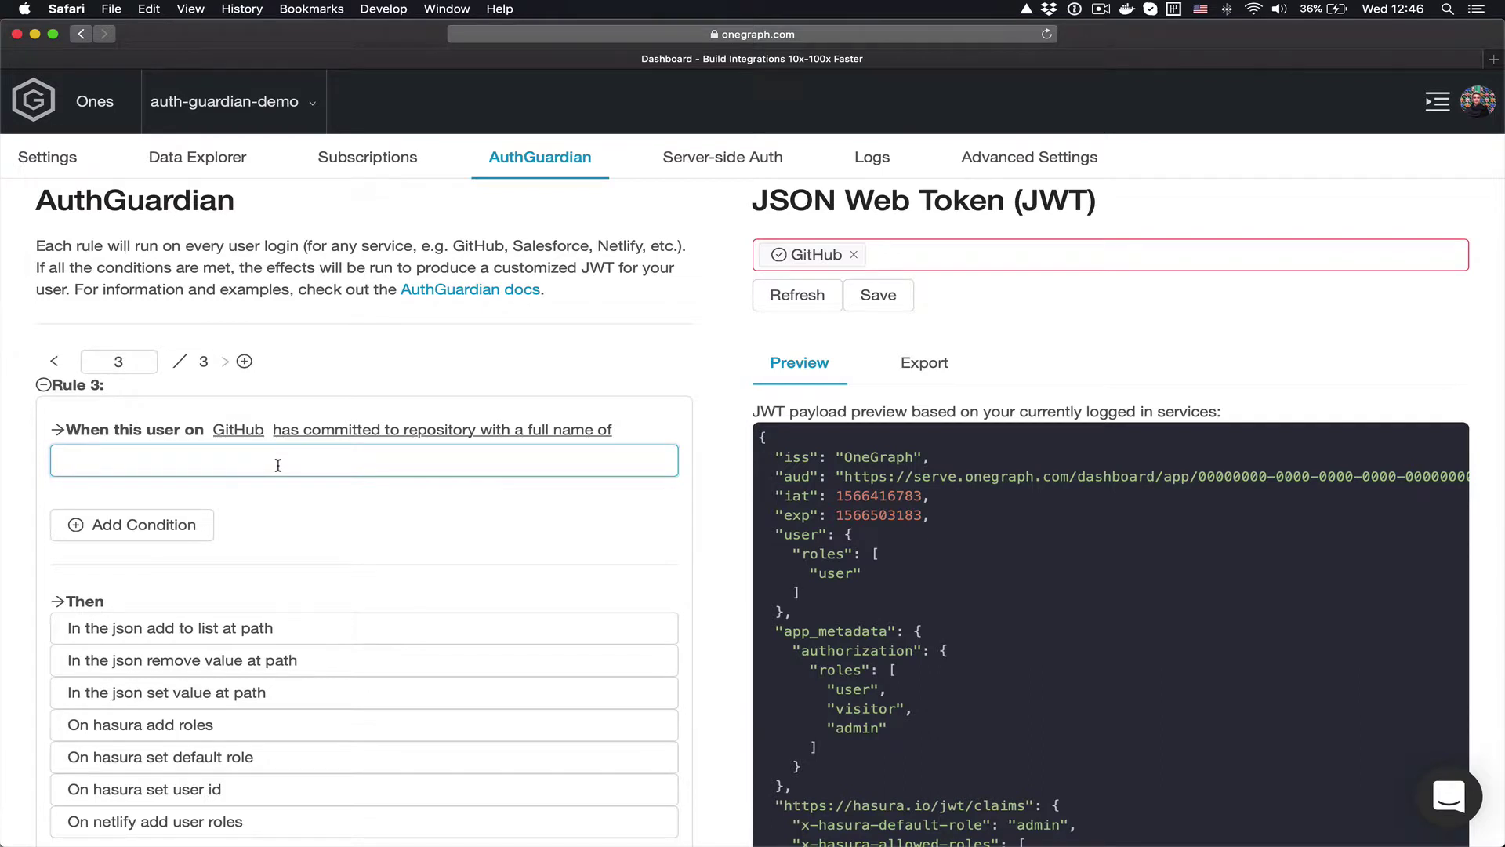
pyautogui.write('gra')
pyautogui.press('BackSpace')
pyautogui.write('OneGraph/graphiql')
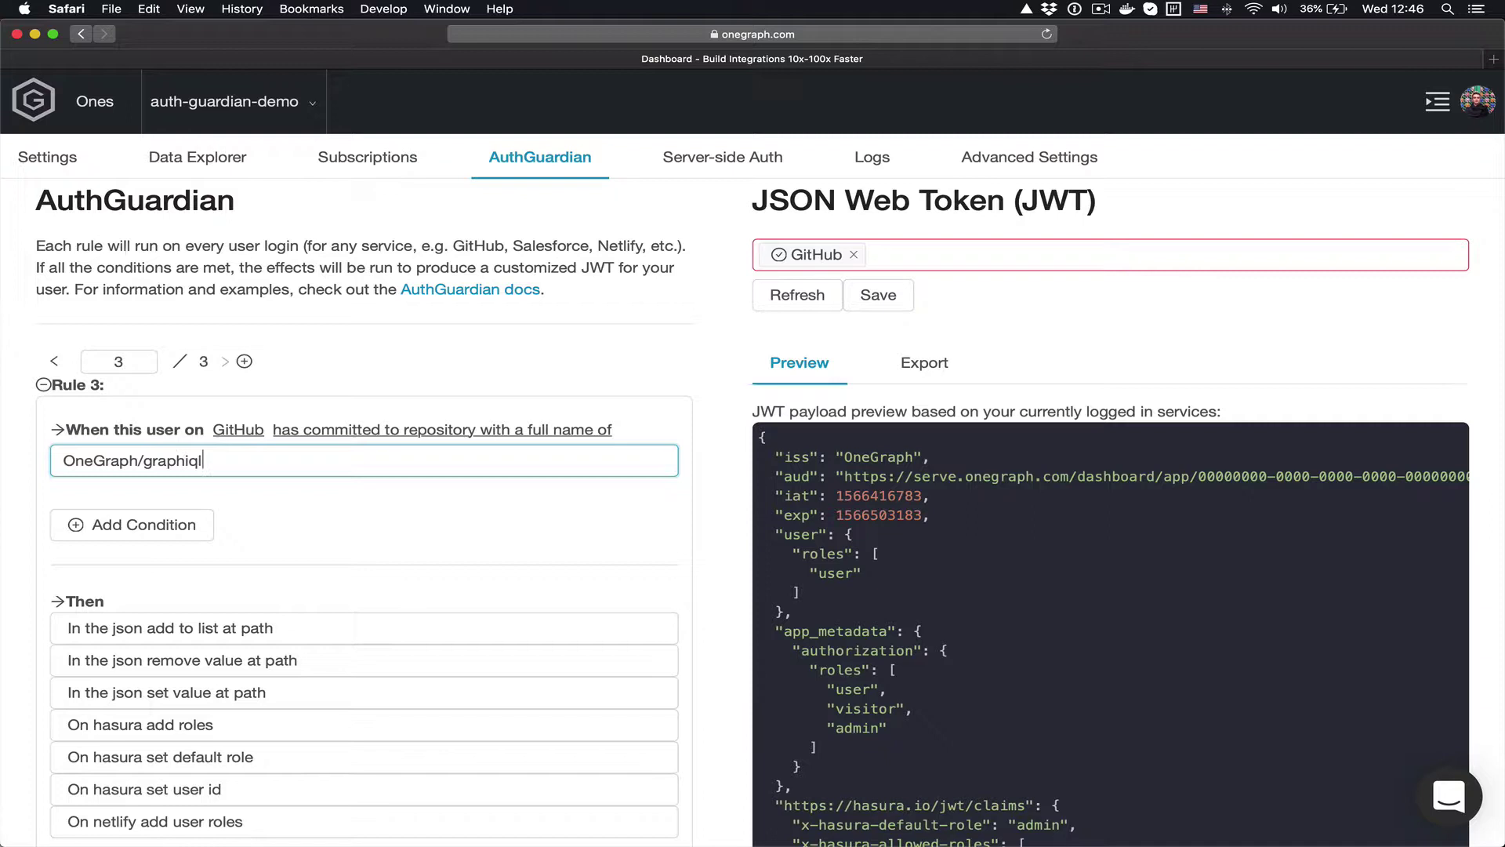
pyautogui.write('-explorer')
pyautogui.press('Return')
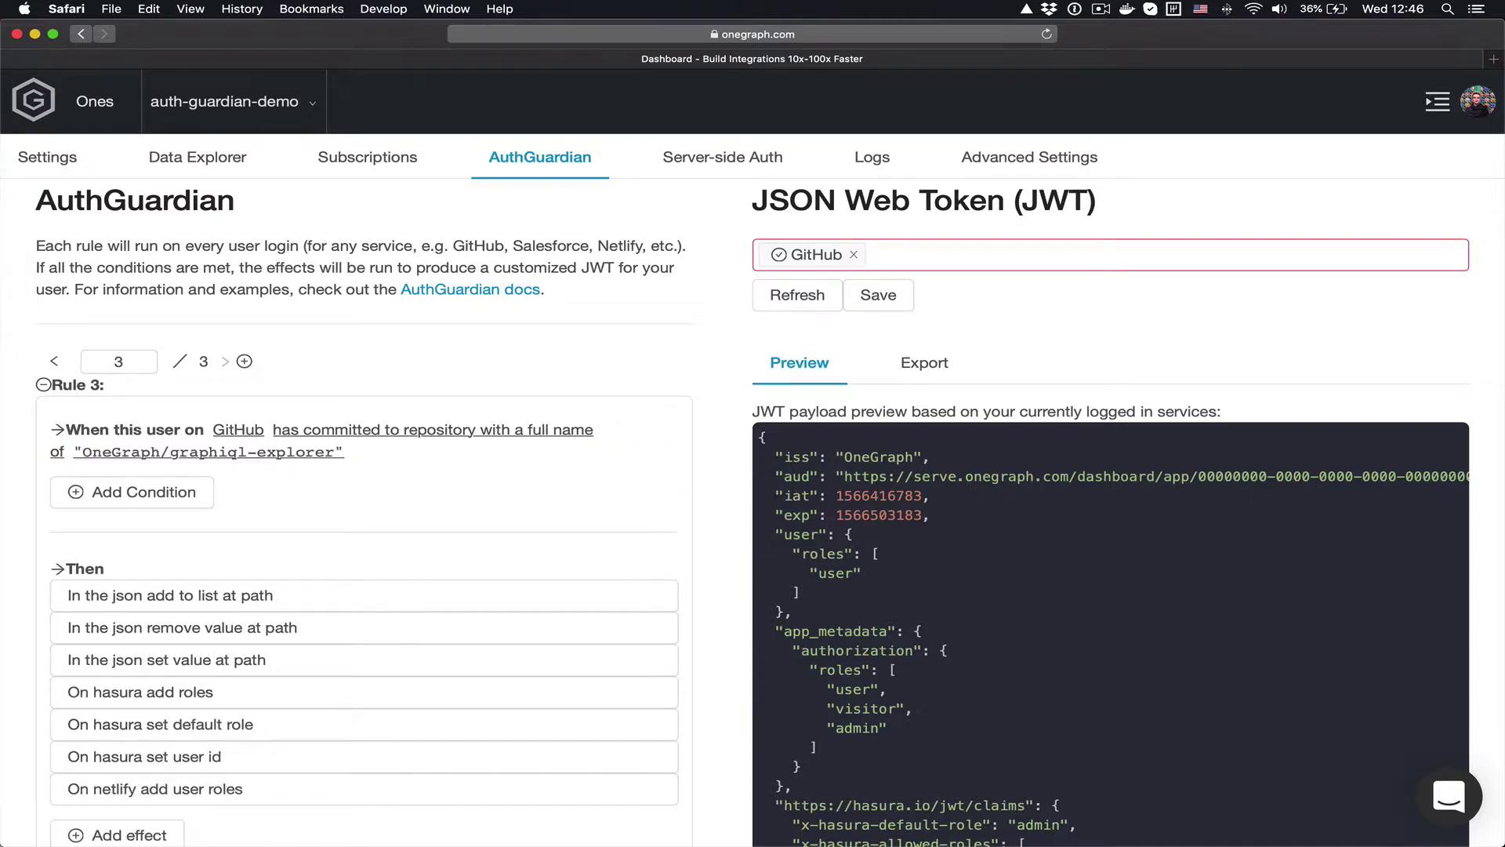
# - Add a Netlify user roles effect granting the contributor role
pyautogui.scroll(-1, 269, 563)
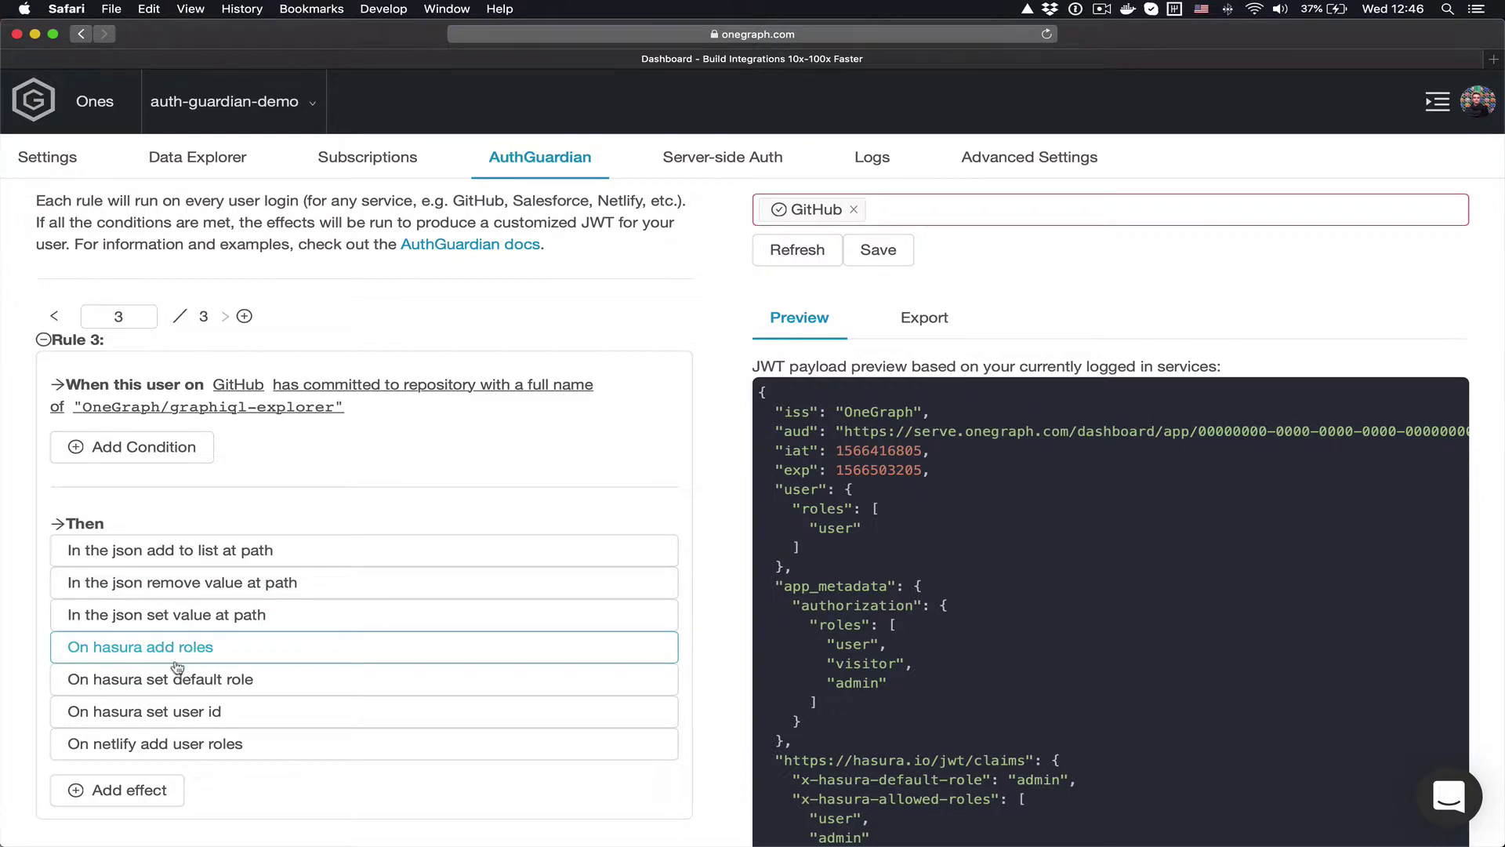
pyautogui.click(189, 748)
pyautogui.click(323, 527)
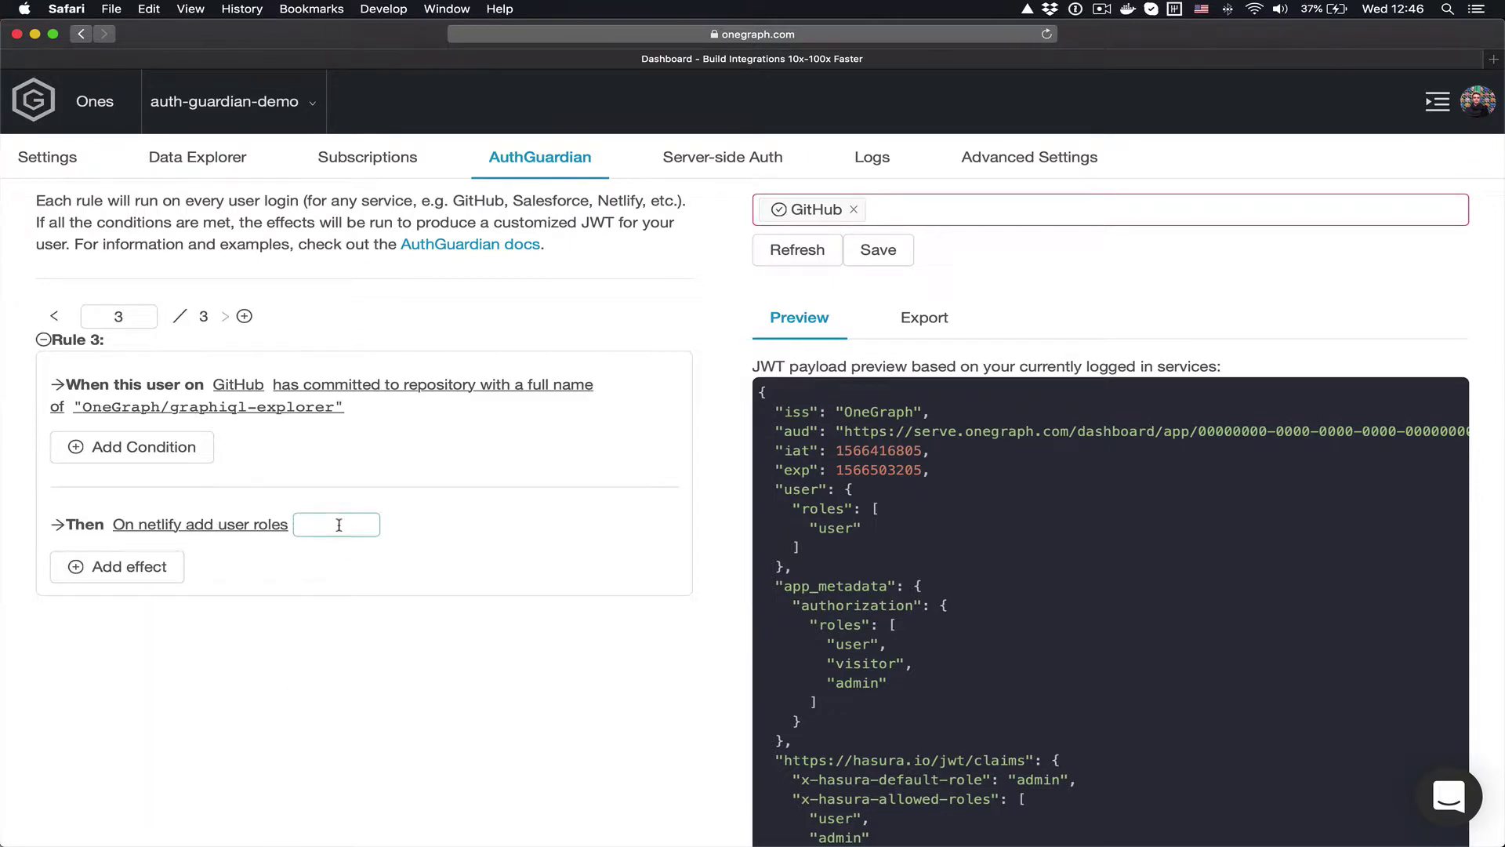
pyautogui.write('contributor')
pyautogui.press('Return')
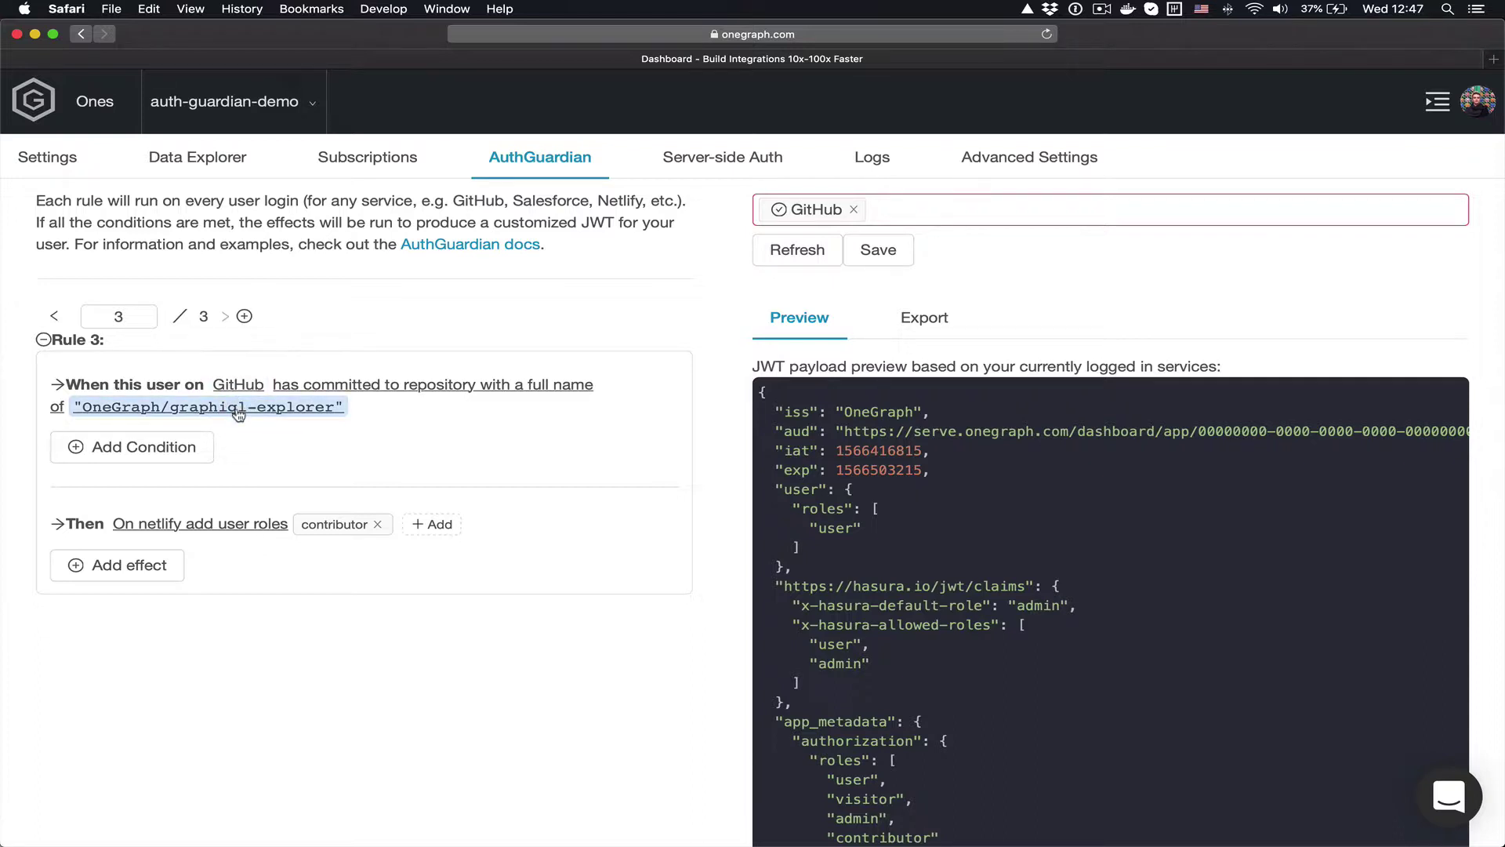
# - Add a JSON set-value effect setting user.discount to 0.10; the preview shows discount 0.1
pyautogui.click(118, 564)
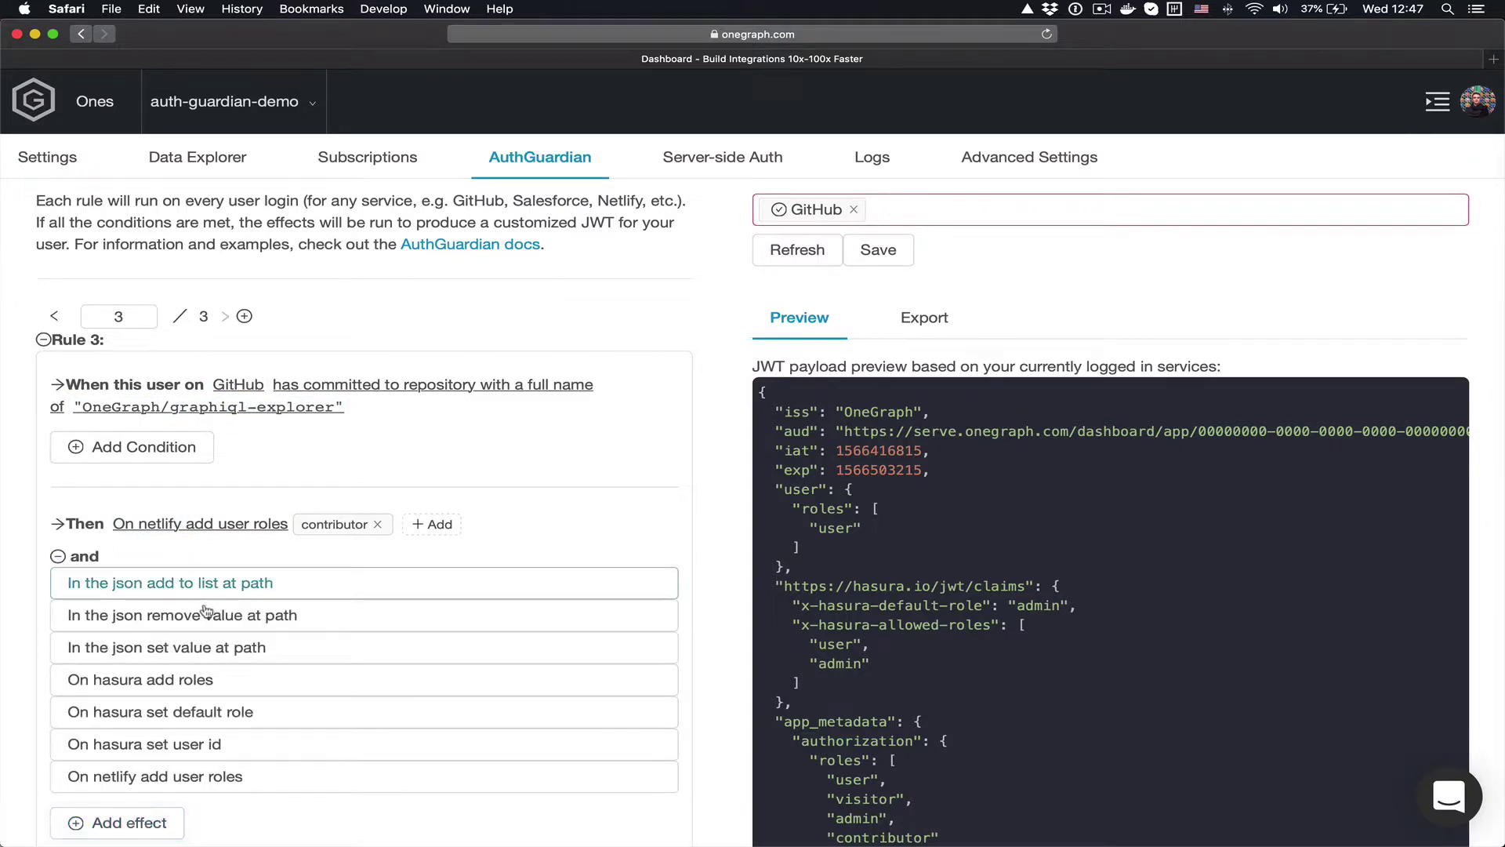
pyautogui.click(196, 649)
pyautogui.click(228, 585)
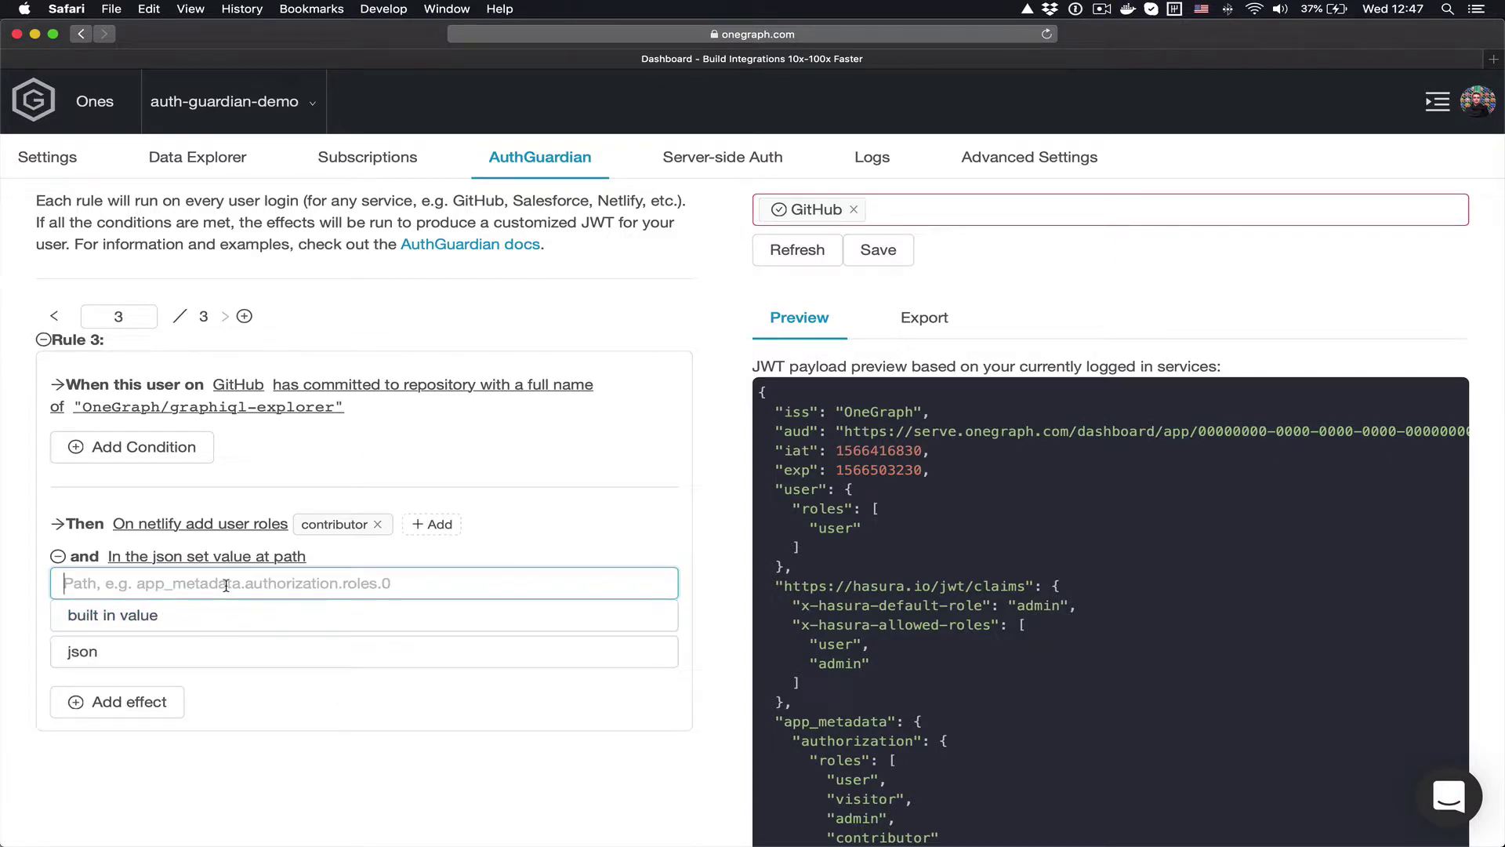
pyautogui.write('user.di')
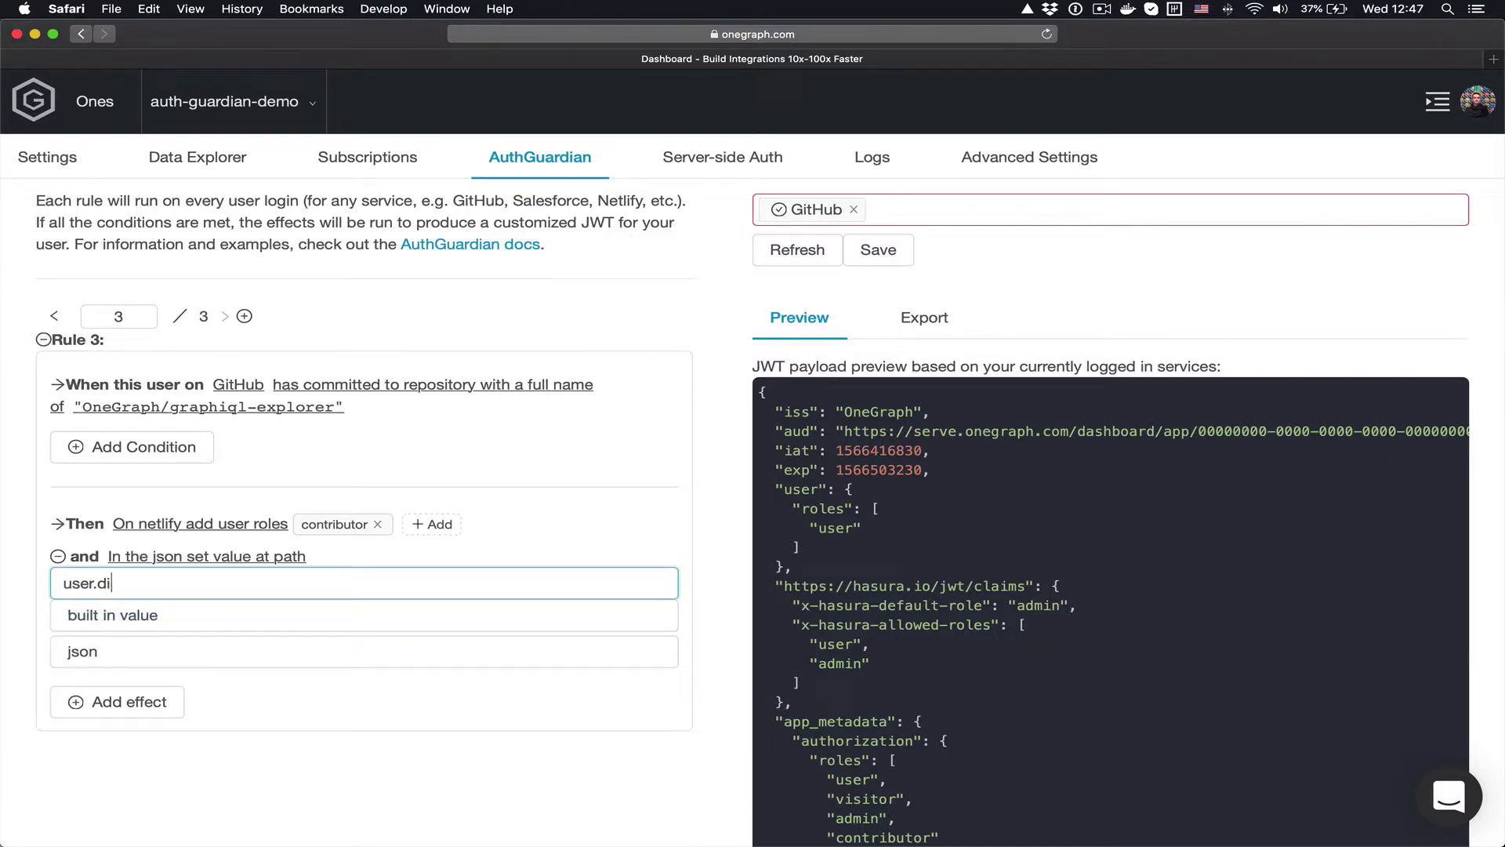
pyautogui.write('scount')
pyautogui.press('Return')
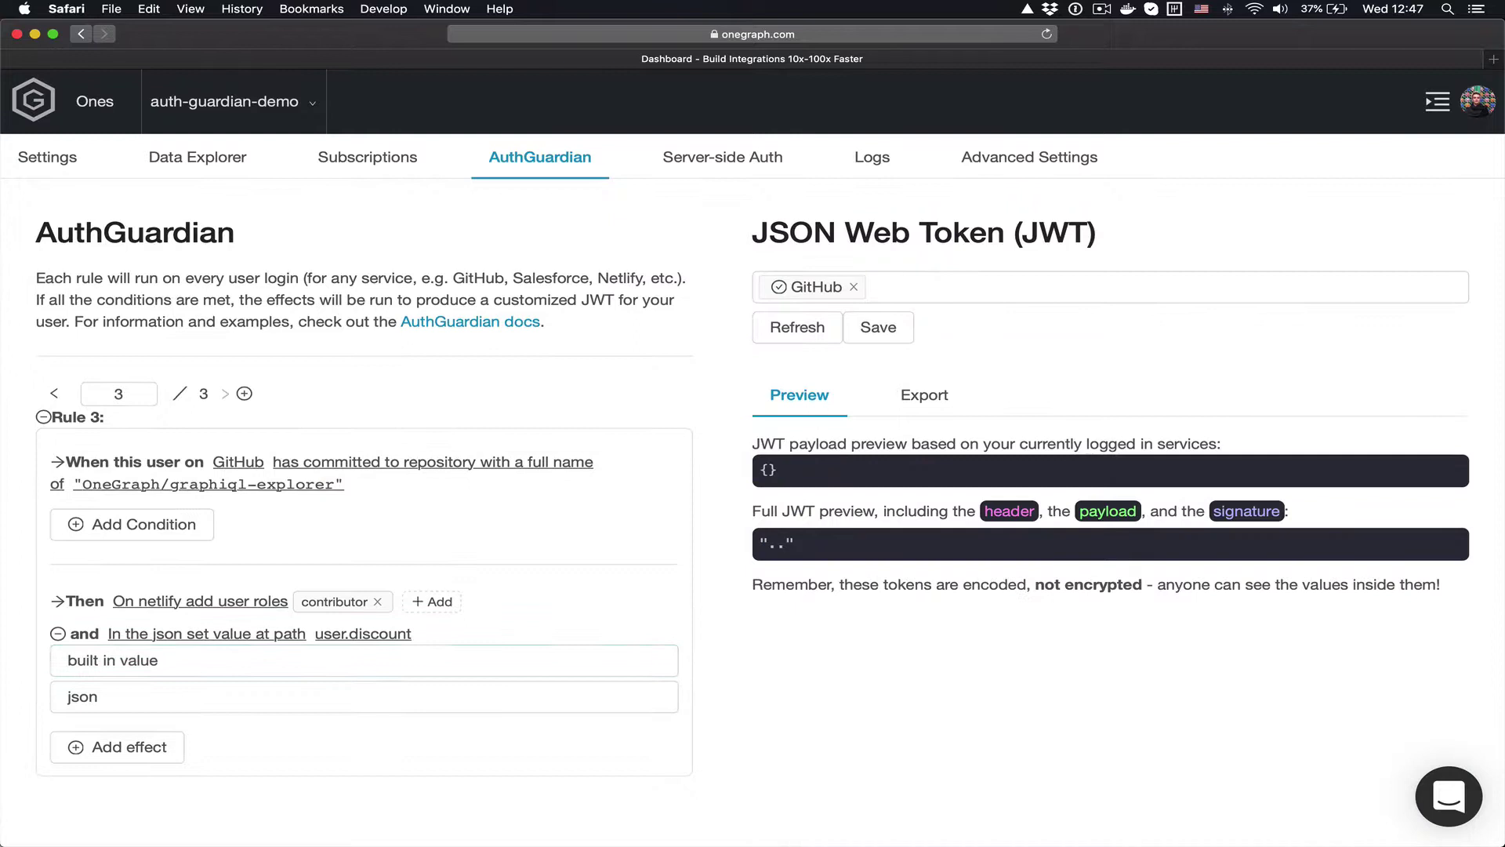
pyautogui.click(272, 695)
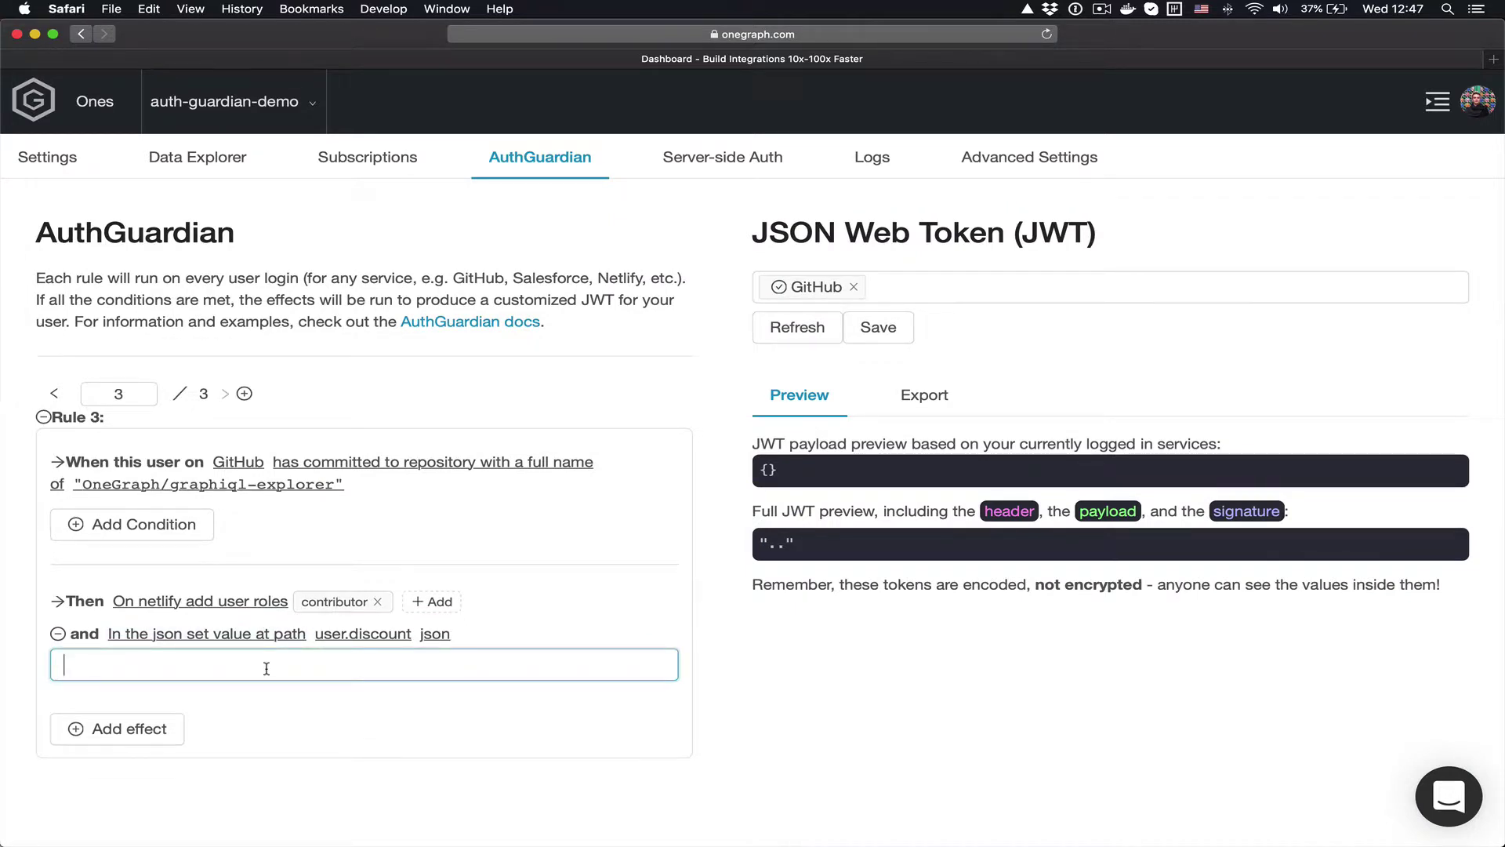
pyautogui.write('0.10')
pyautogui.press('Return')
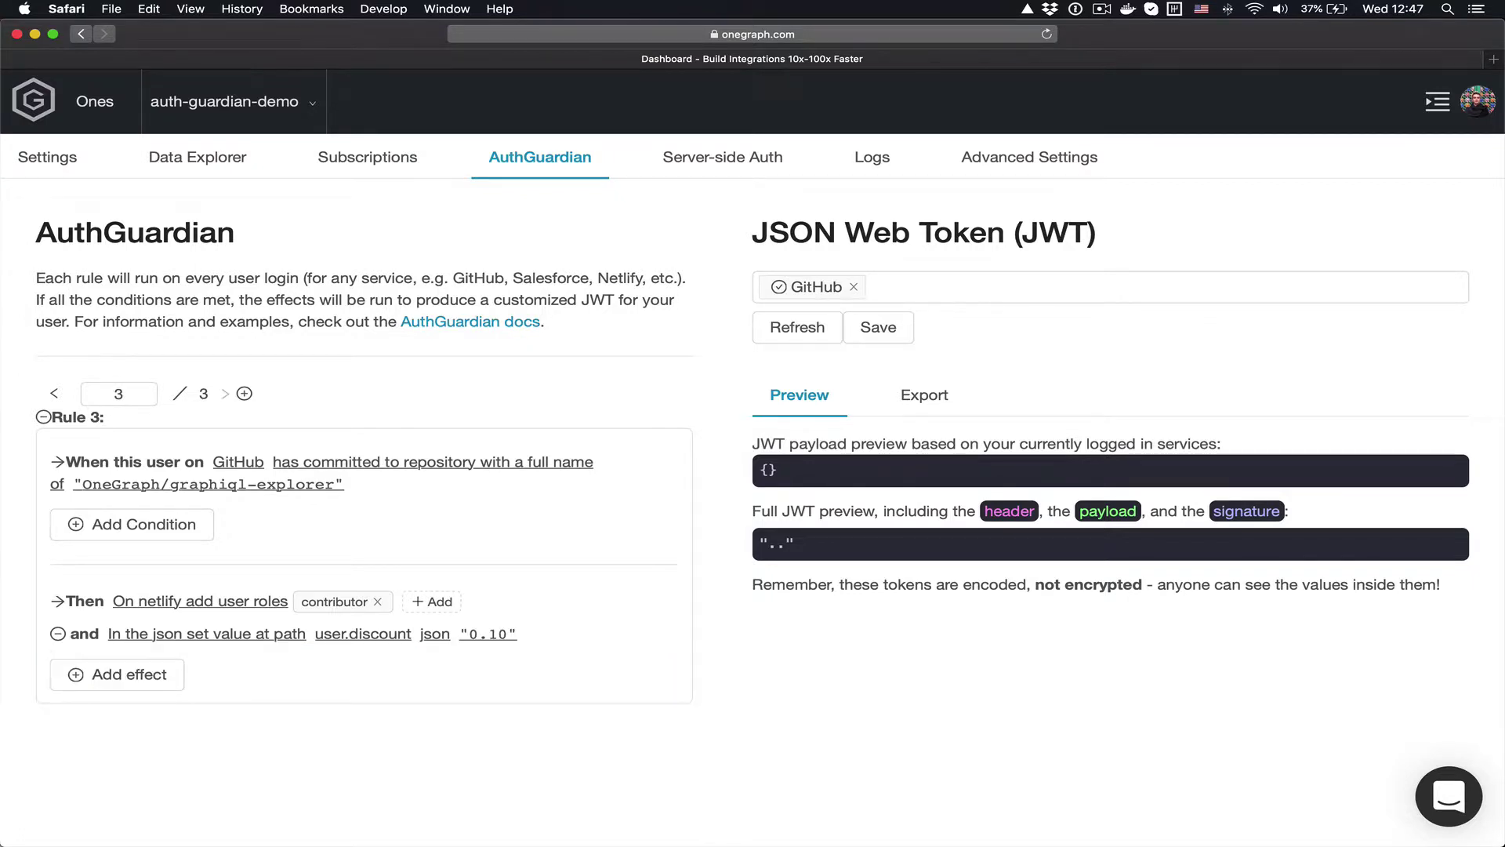
pyautogui.scroll(-5, 964, 632)
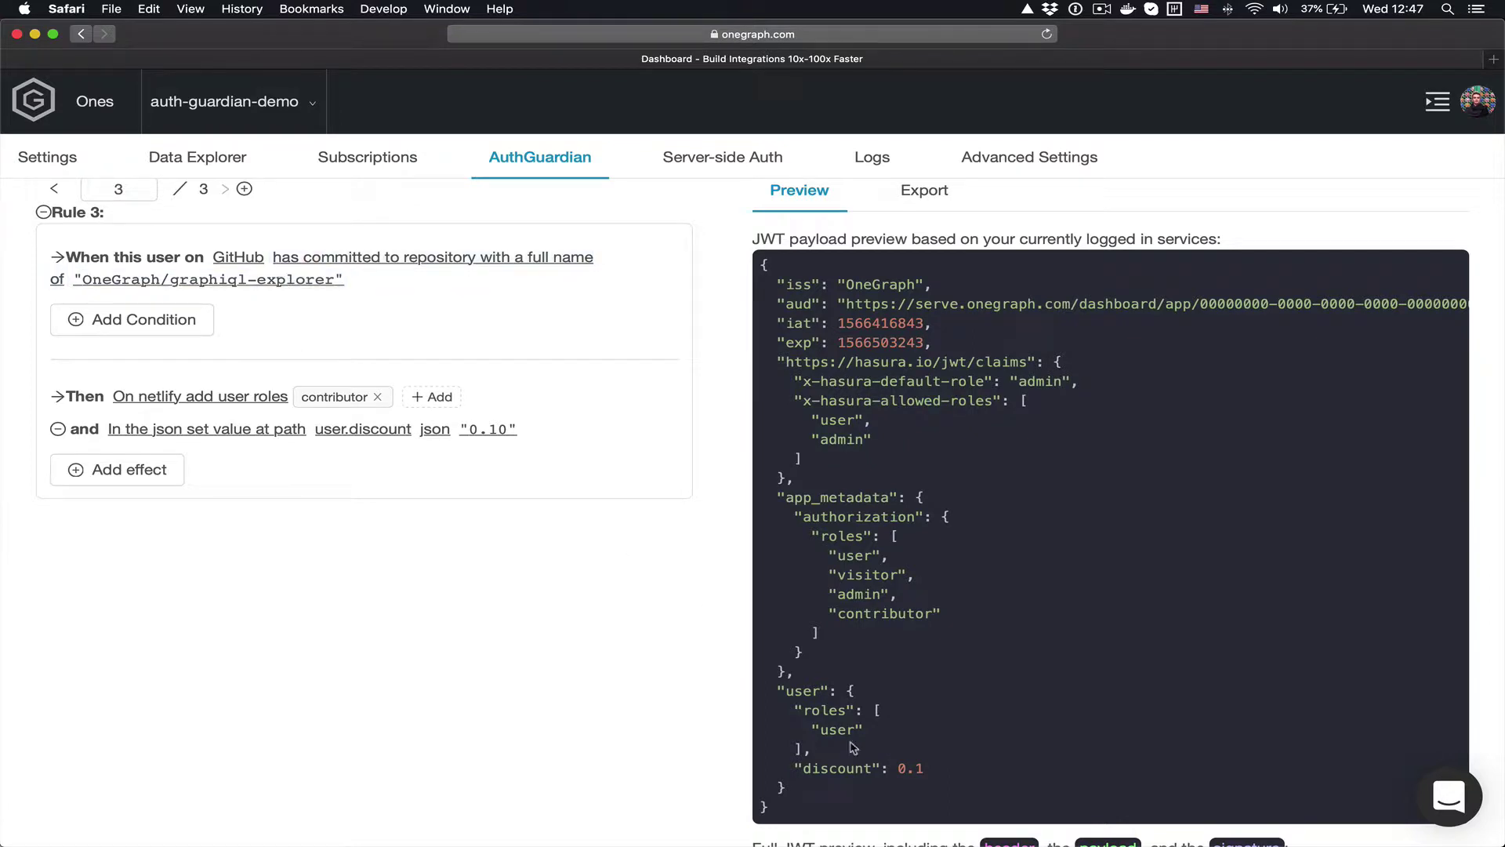
pyautogui.moveTo(792, 767)
pyautogui.mouseDown()
pyautogui.moveTo(918, 768)
pyautogui.moveTo(791, 767)
pyautogui.mouseUp()
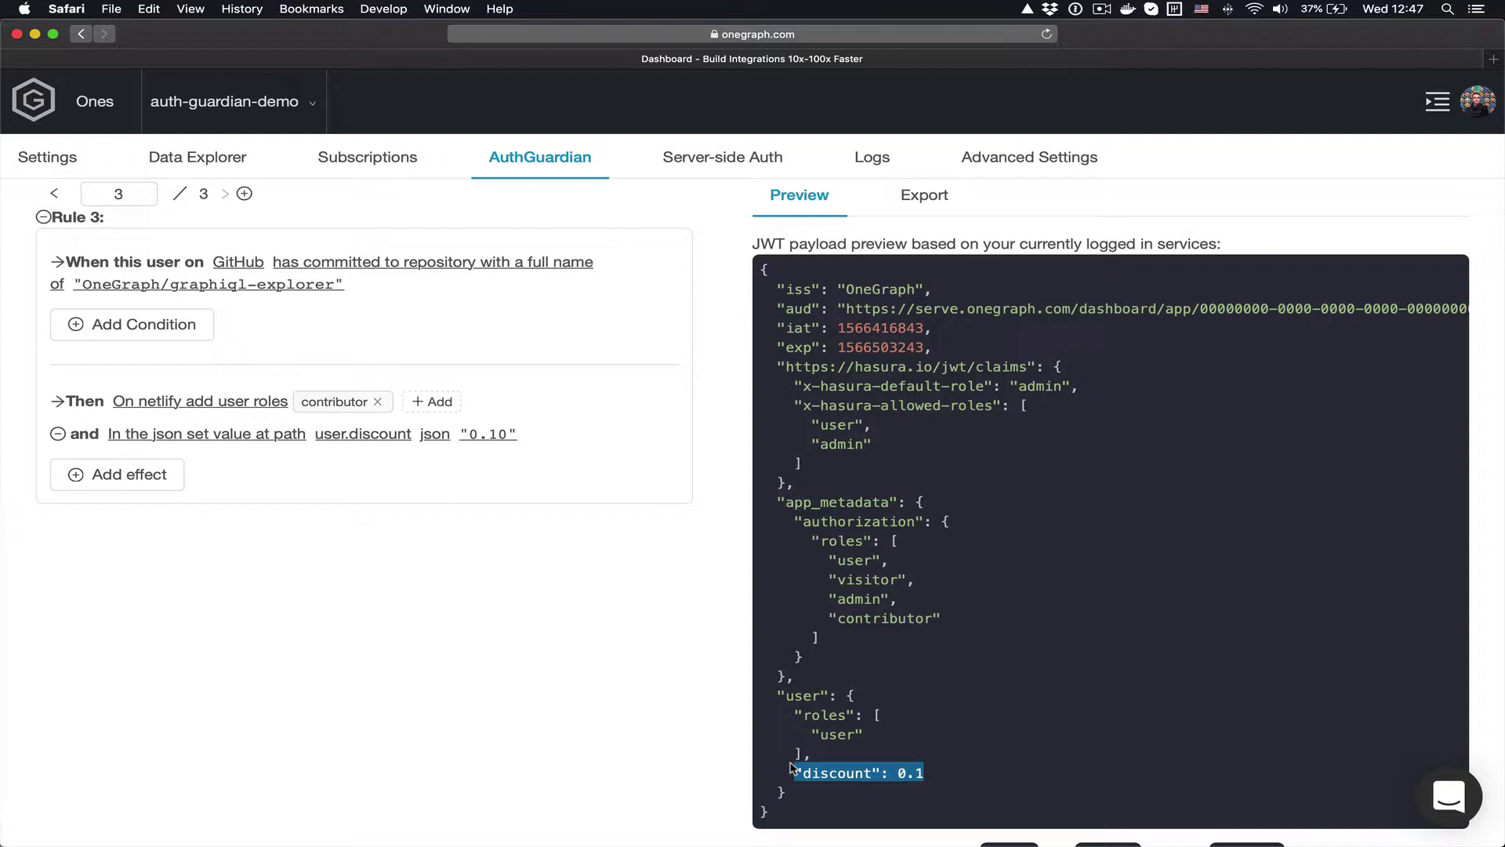
pyautogui.scroll(4, 737, 711)
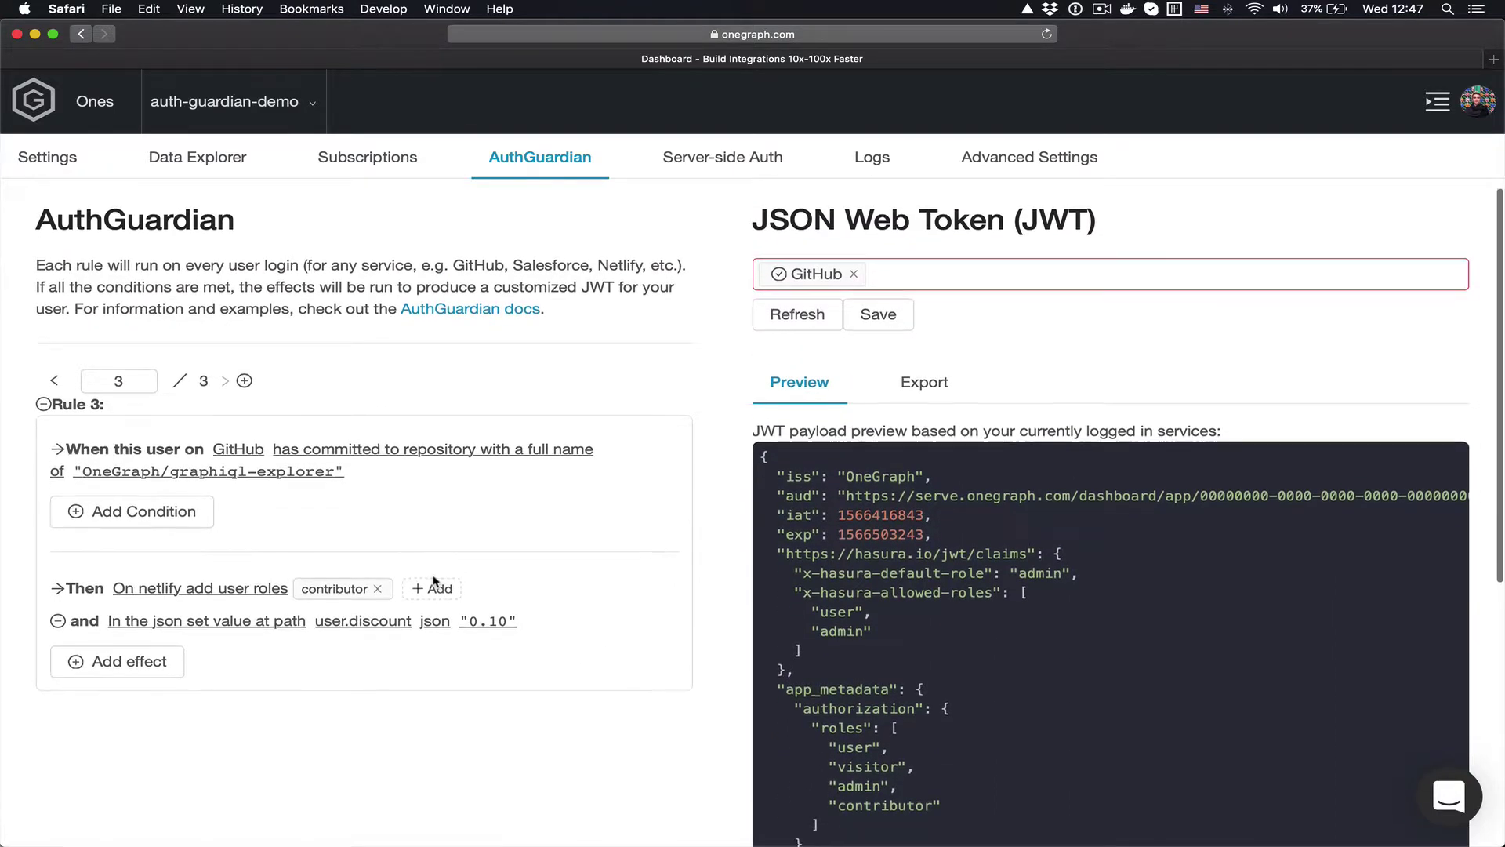
# - Create Rule 4 with the condition GitHub login status is true
pyautogui.click(245, 357)
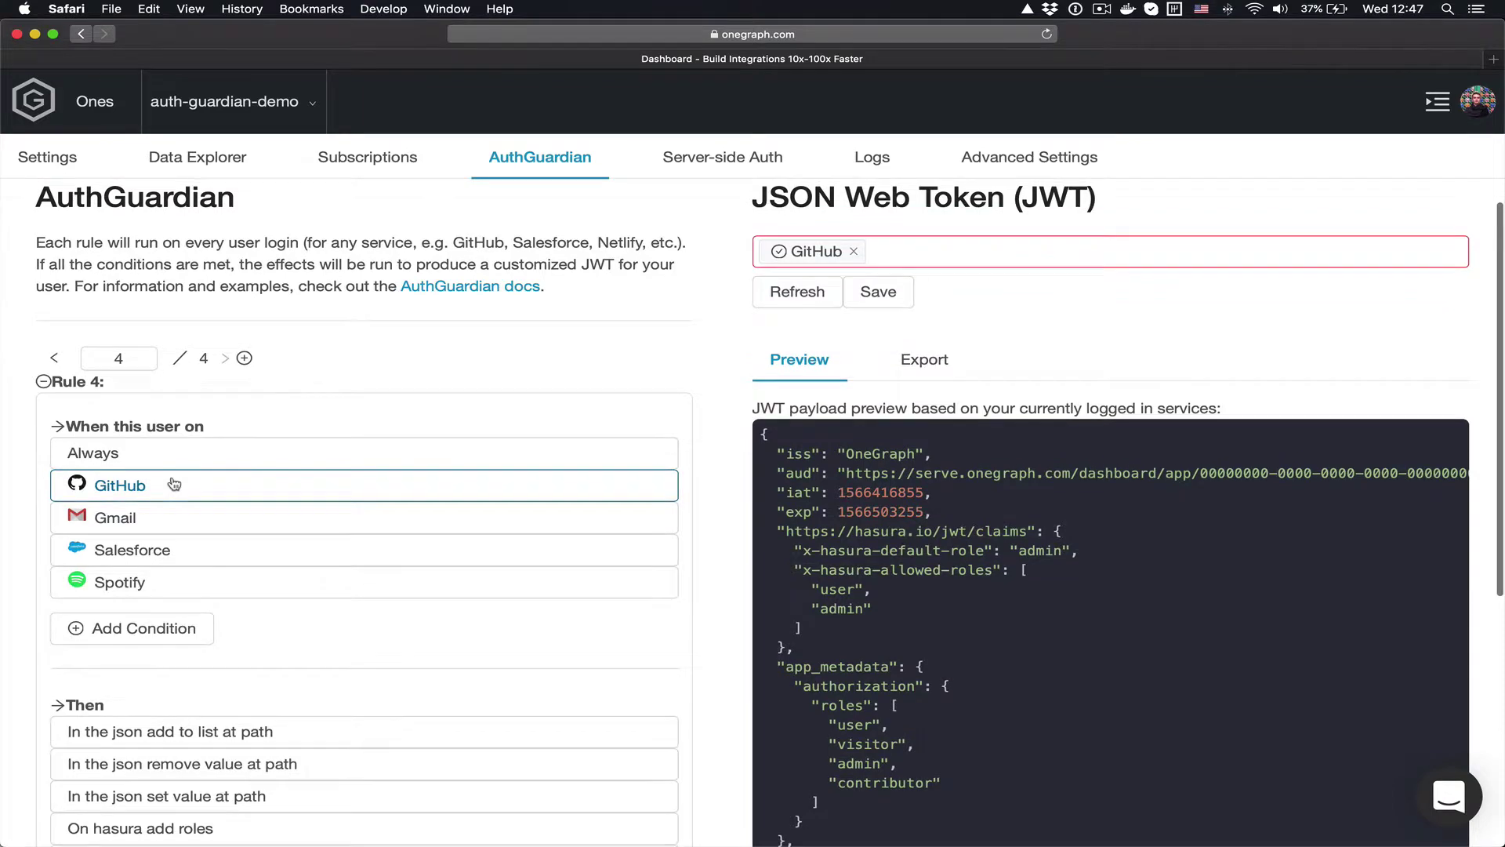
pyautogui.scroll(1, 174, 483)
pyautogui.click(172, 512)
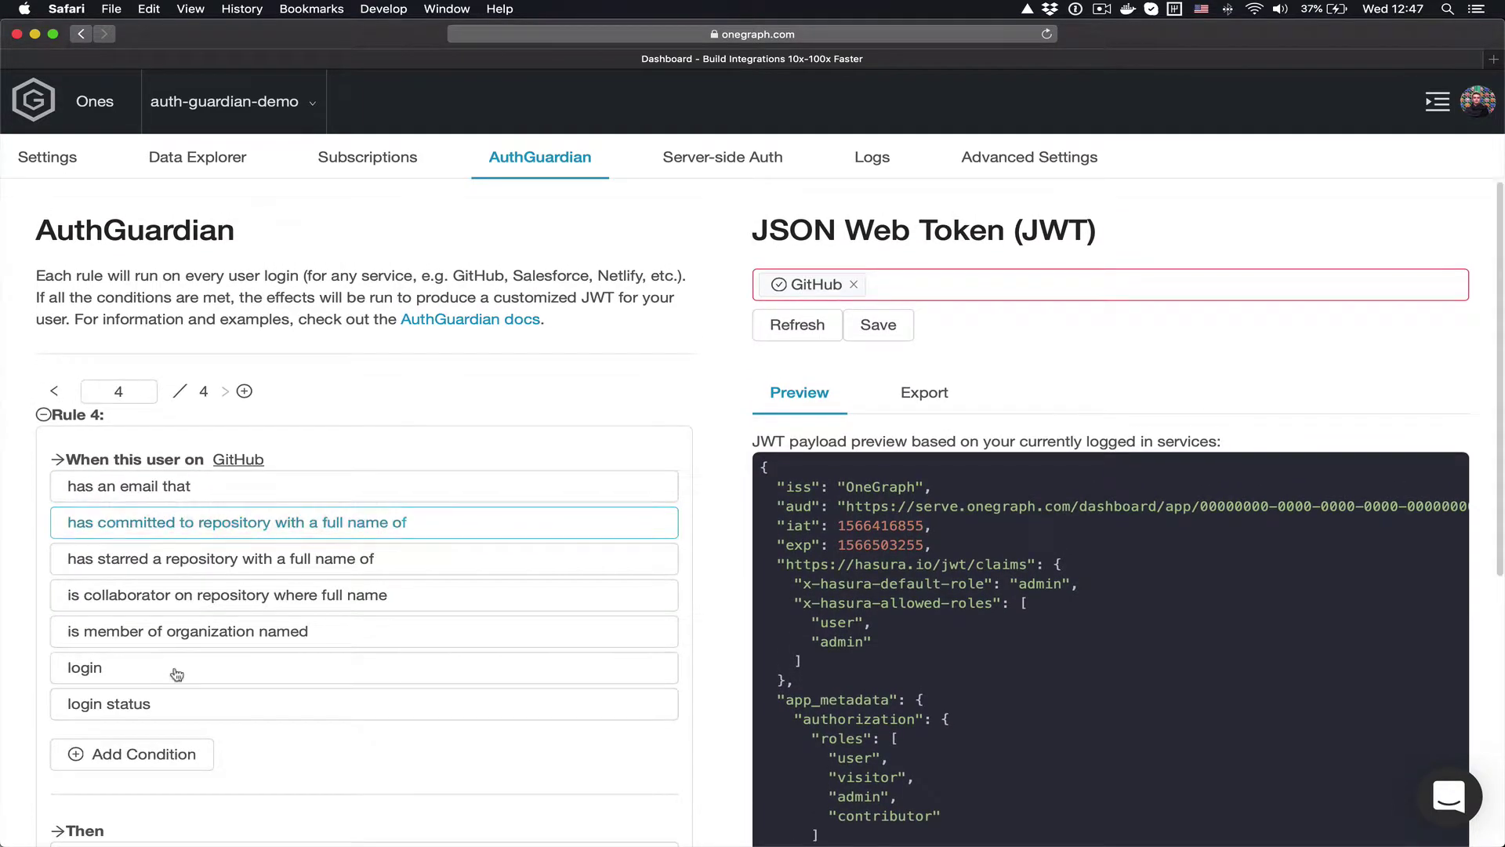
pyautogui.click(162, 702)
pyautogui.click(369, 494)
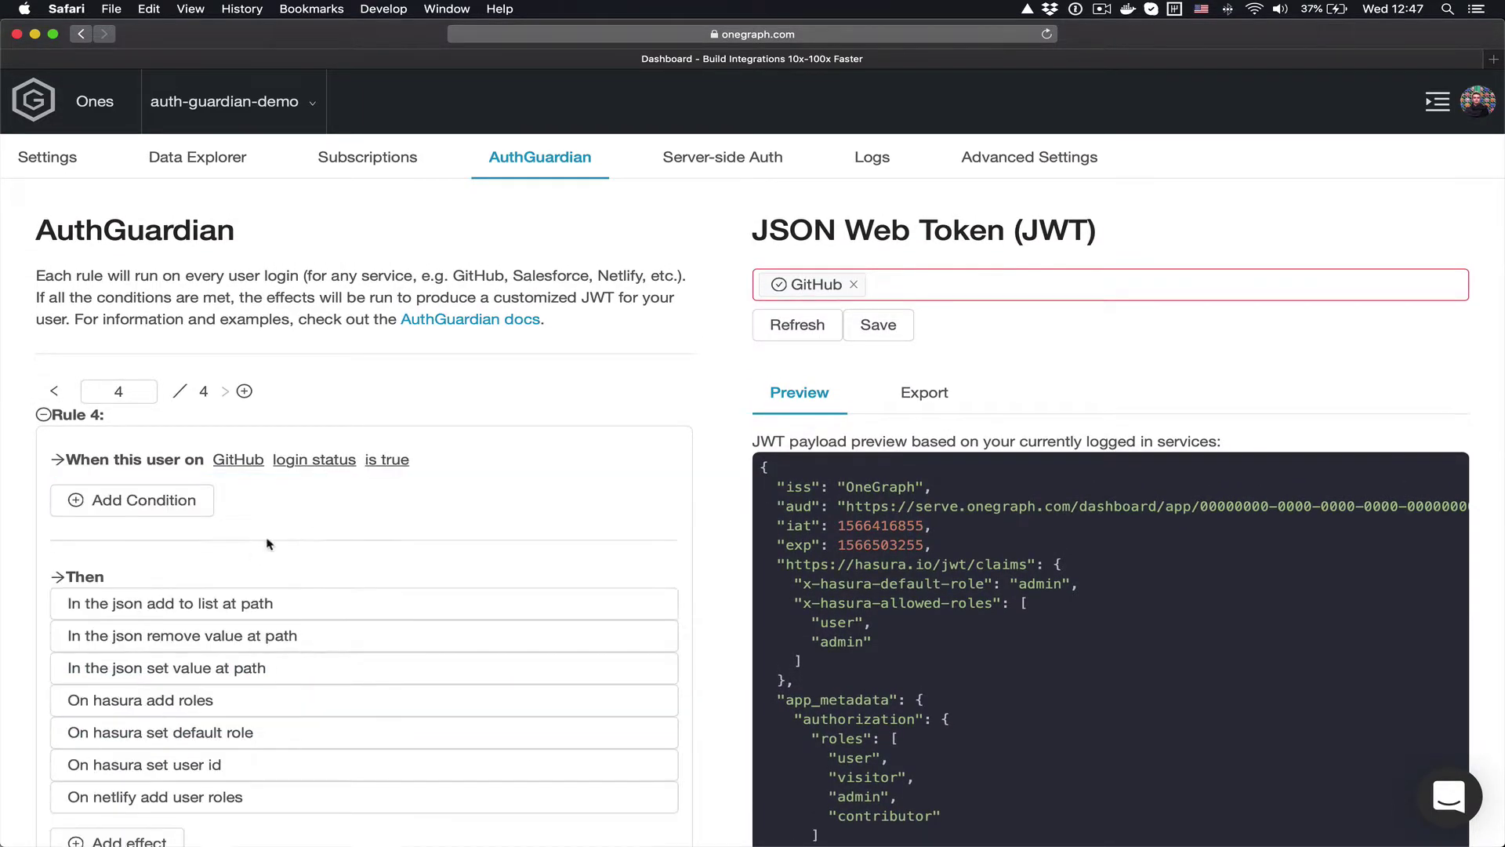
pyautogui.scroll(-5, 256, 554)
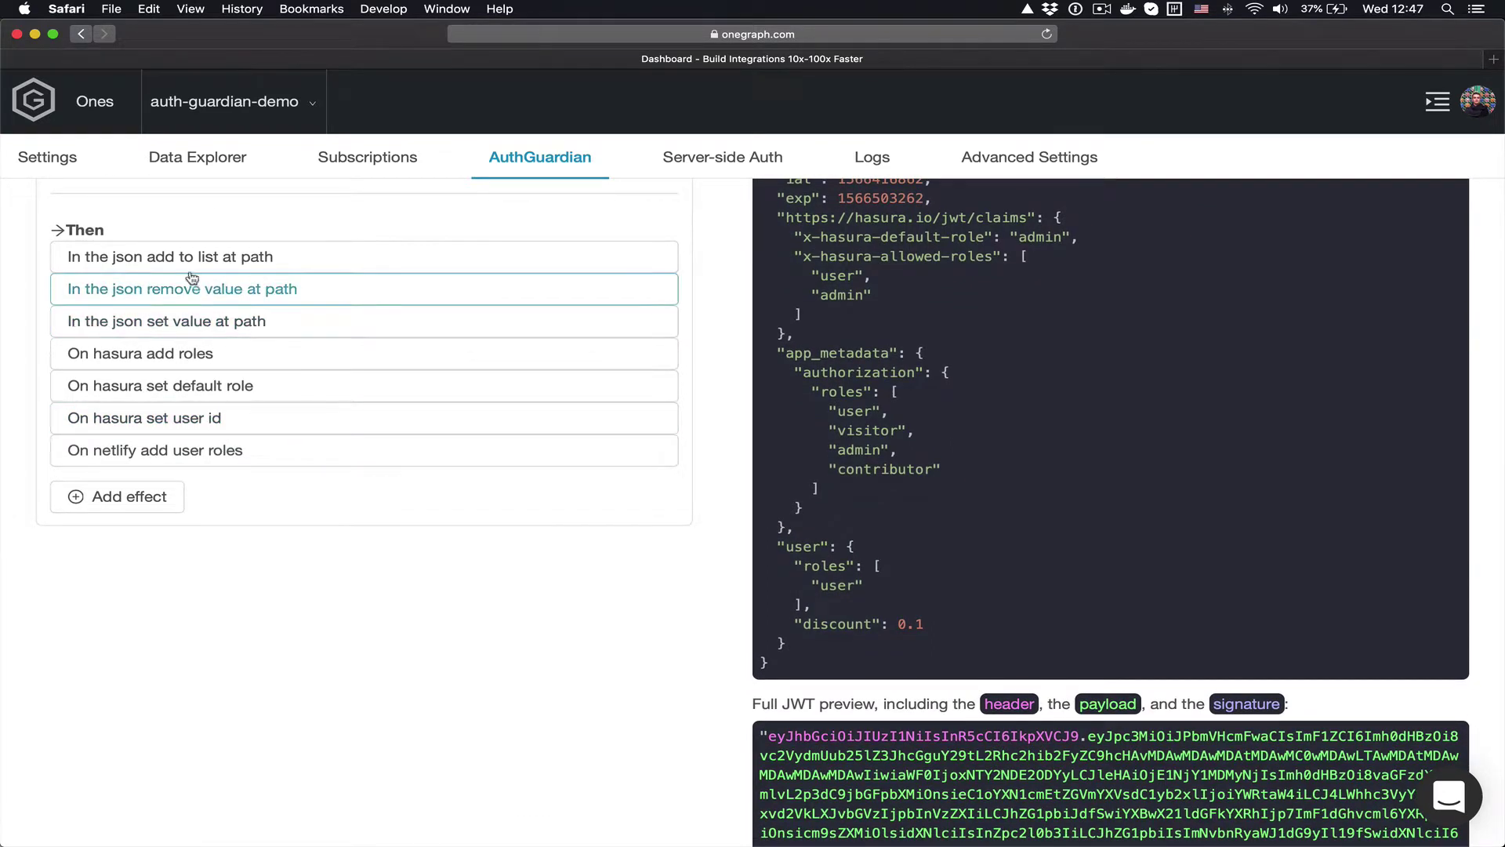
# - Make Rule 4 set the Hasura user id from the built-in GITHUB_USER_ID
pyautogui.click(227, 414)
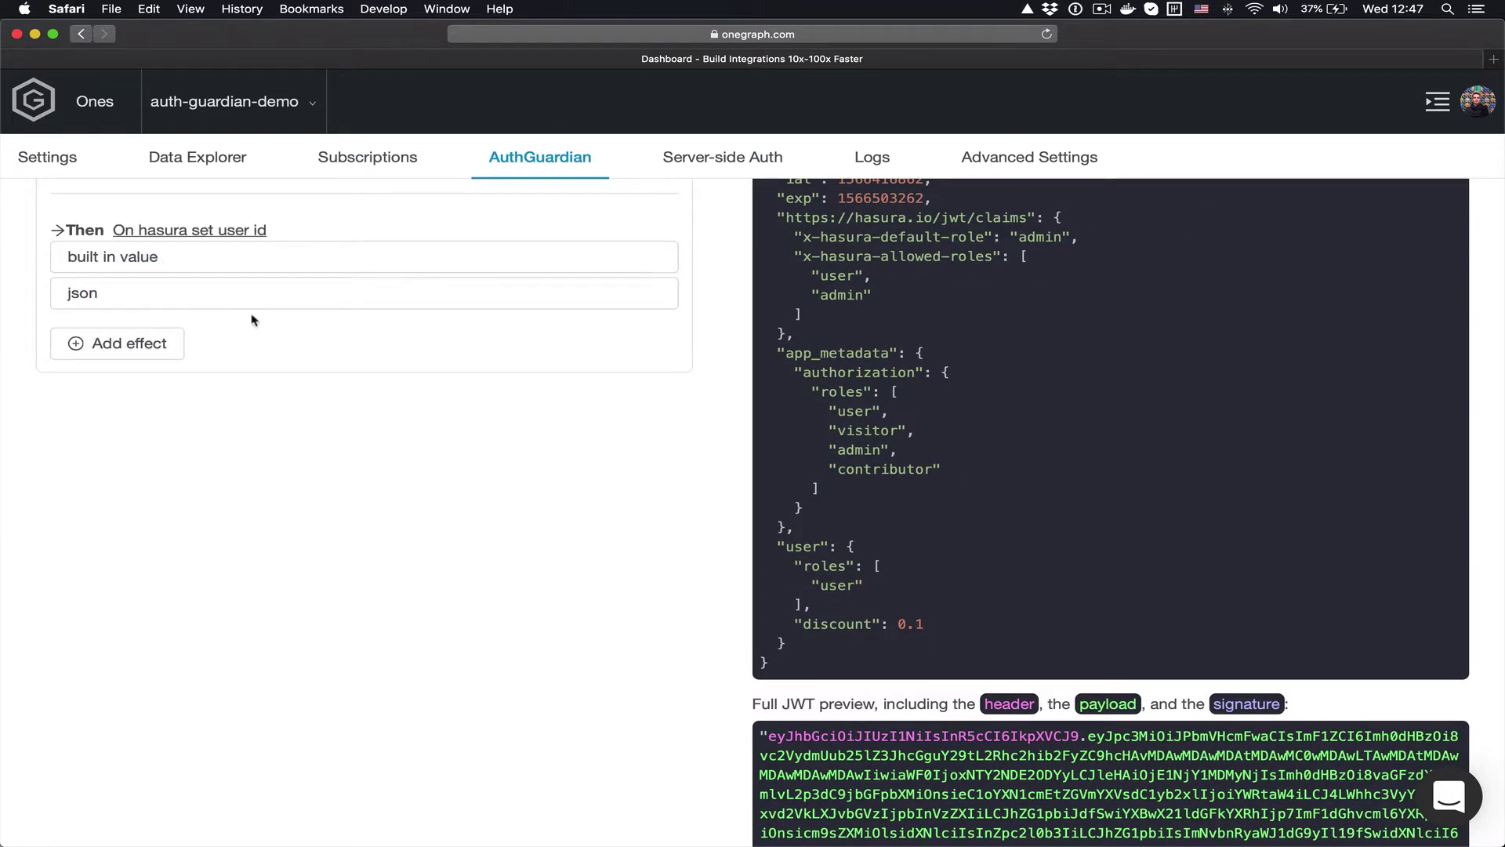
pyautogui.click(235, 259)
pyautogui.click(235, 260)
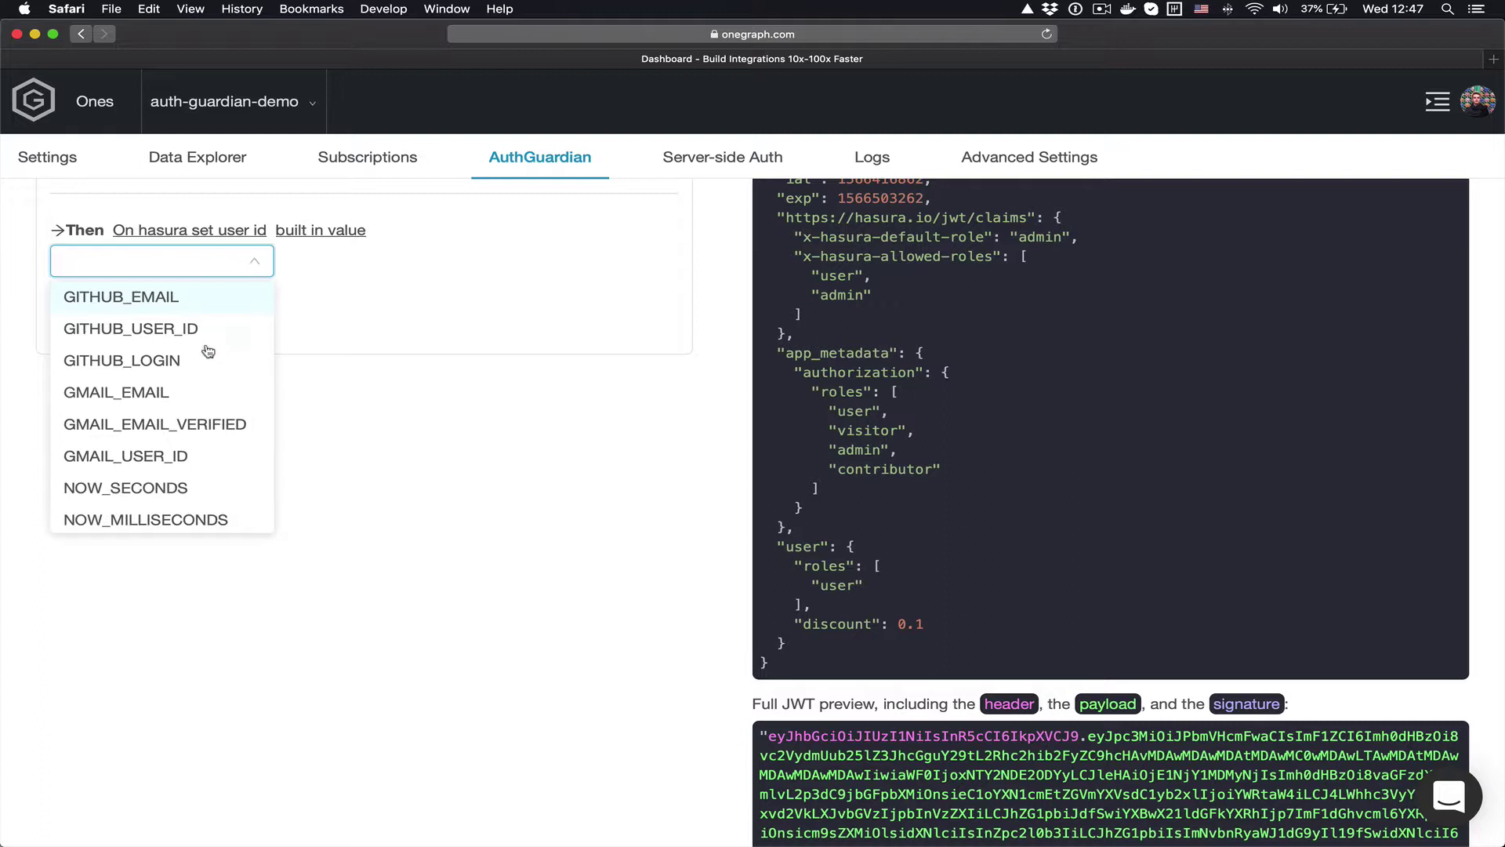
pyautogui.scroll(-3, 202, 379)
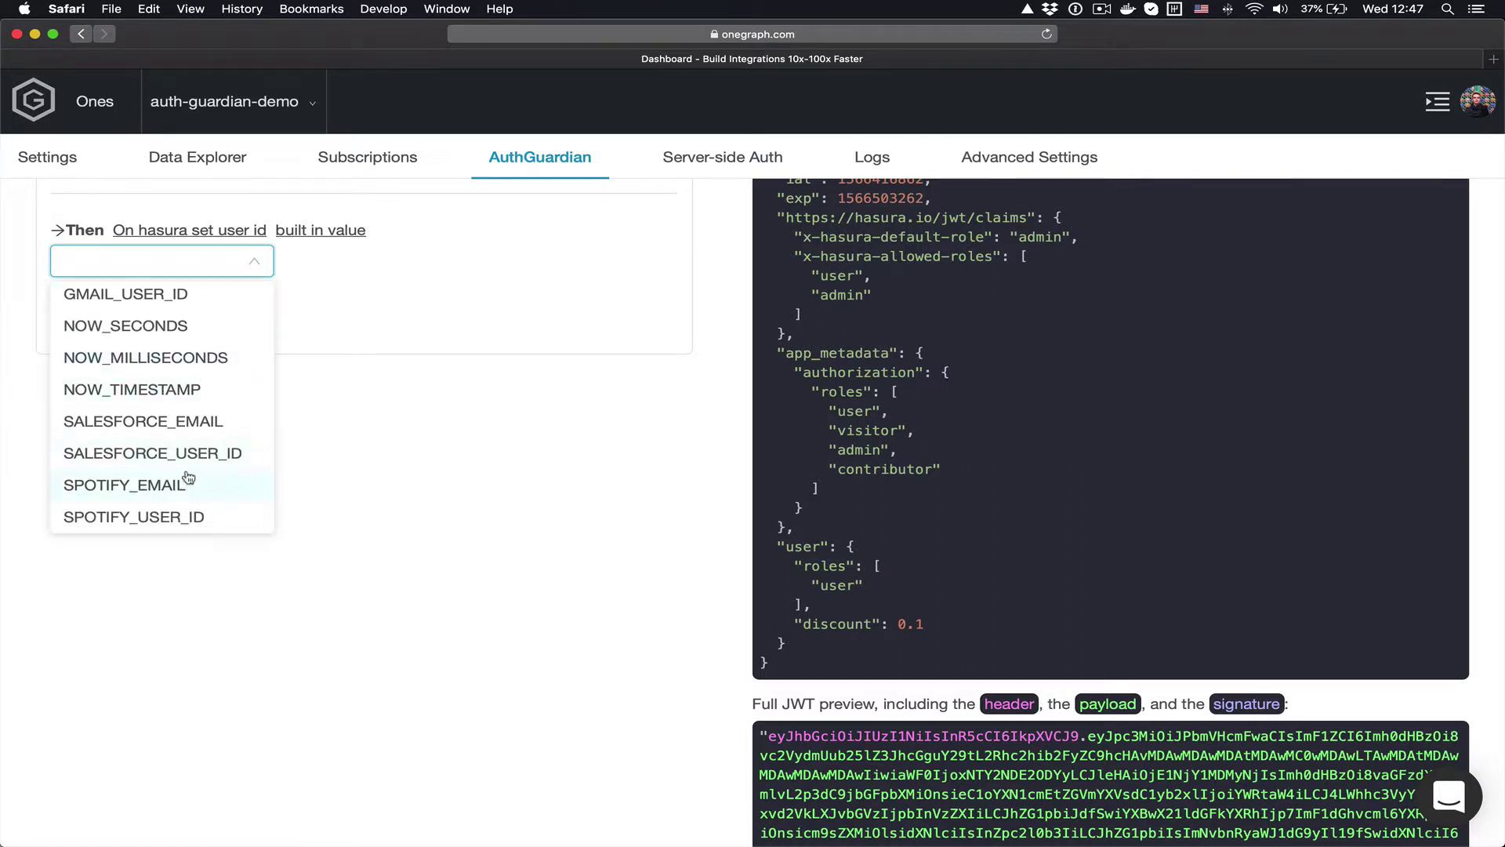
pyautogui.scroll(3, 164, 494)
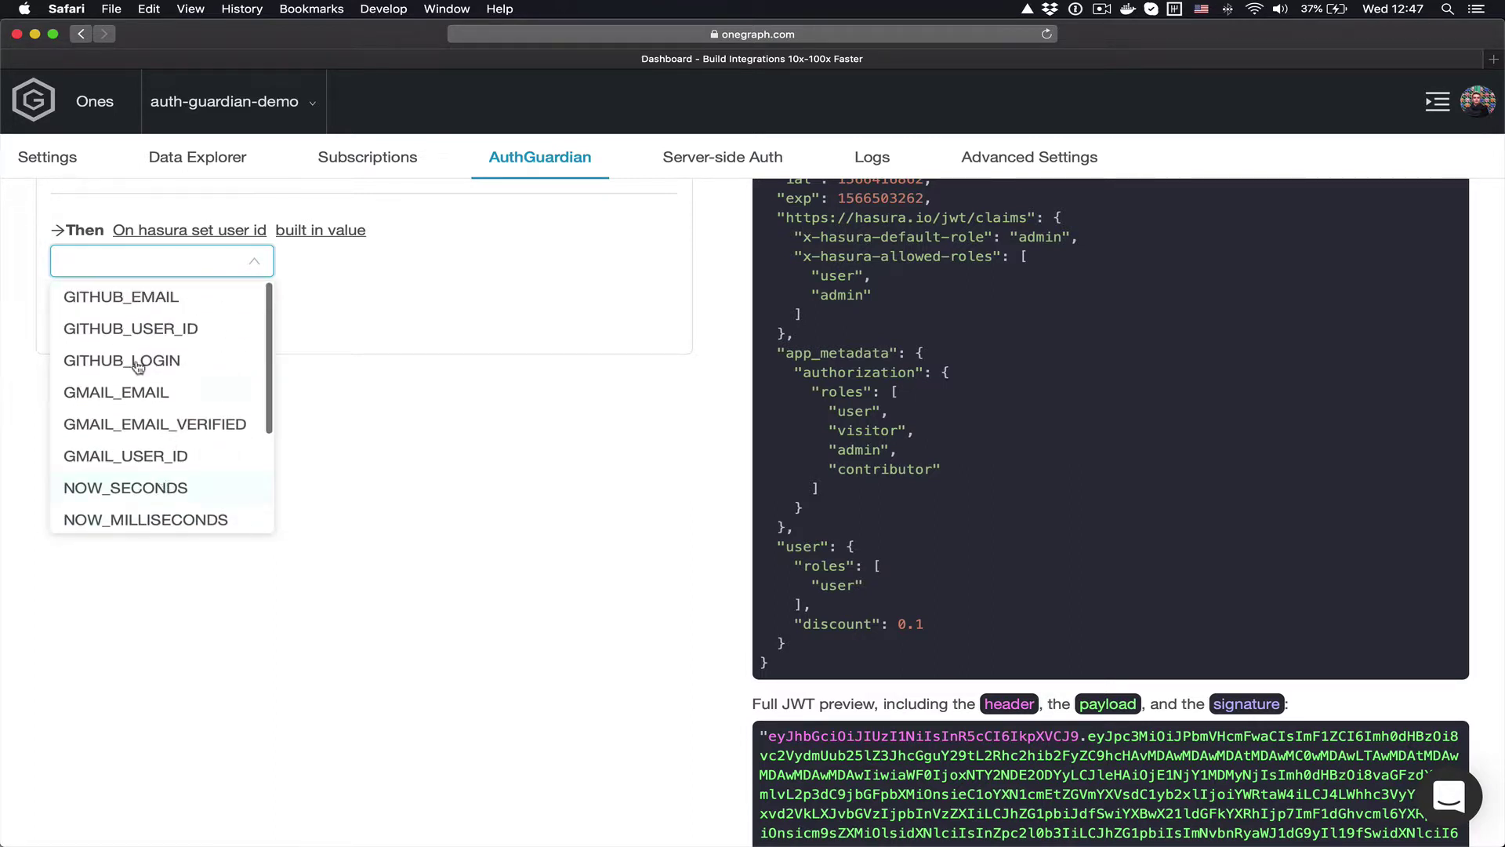
pyautogui.click(163, 328)
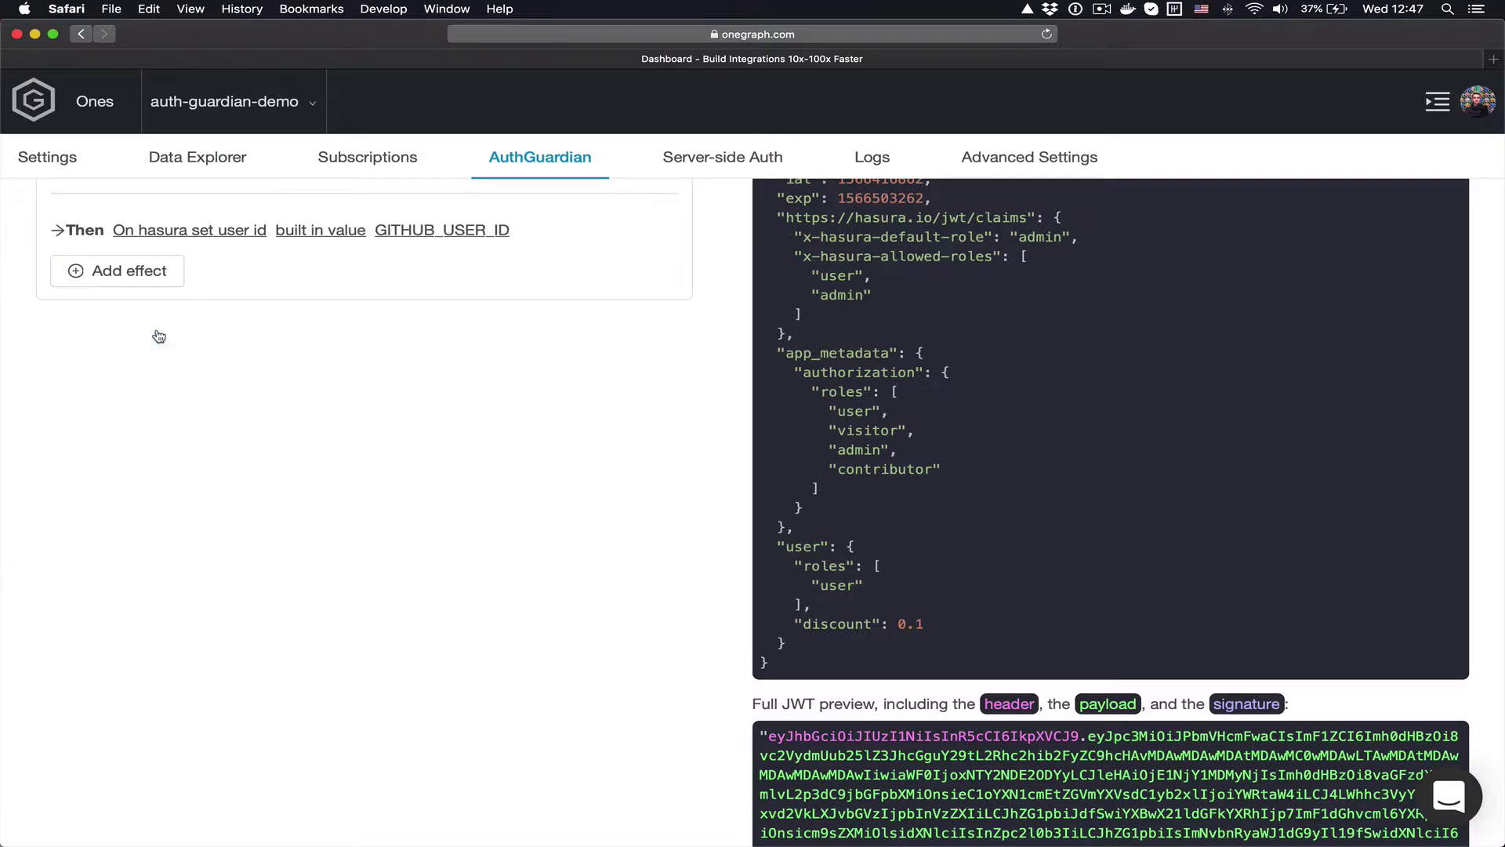
pyautogui.scroll(2, 267, 376)
pyautogui.click(118, 398)
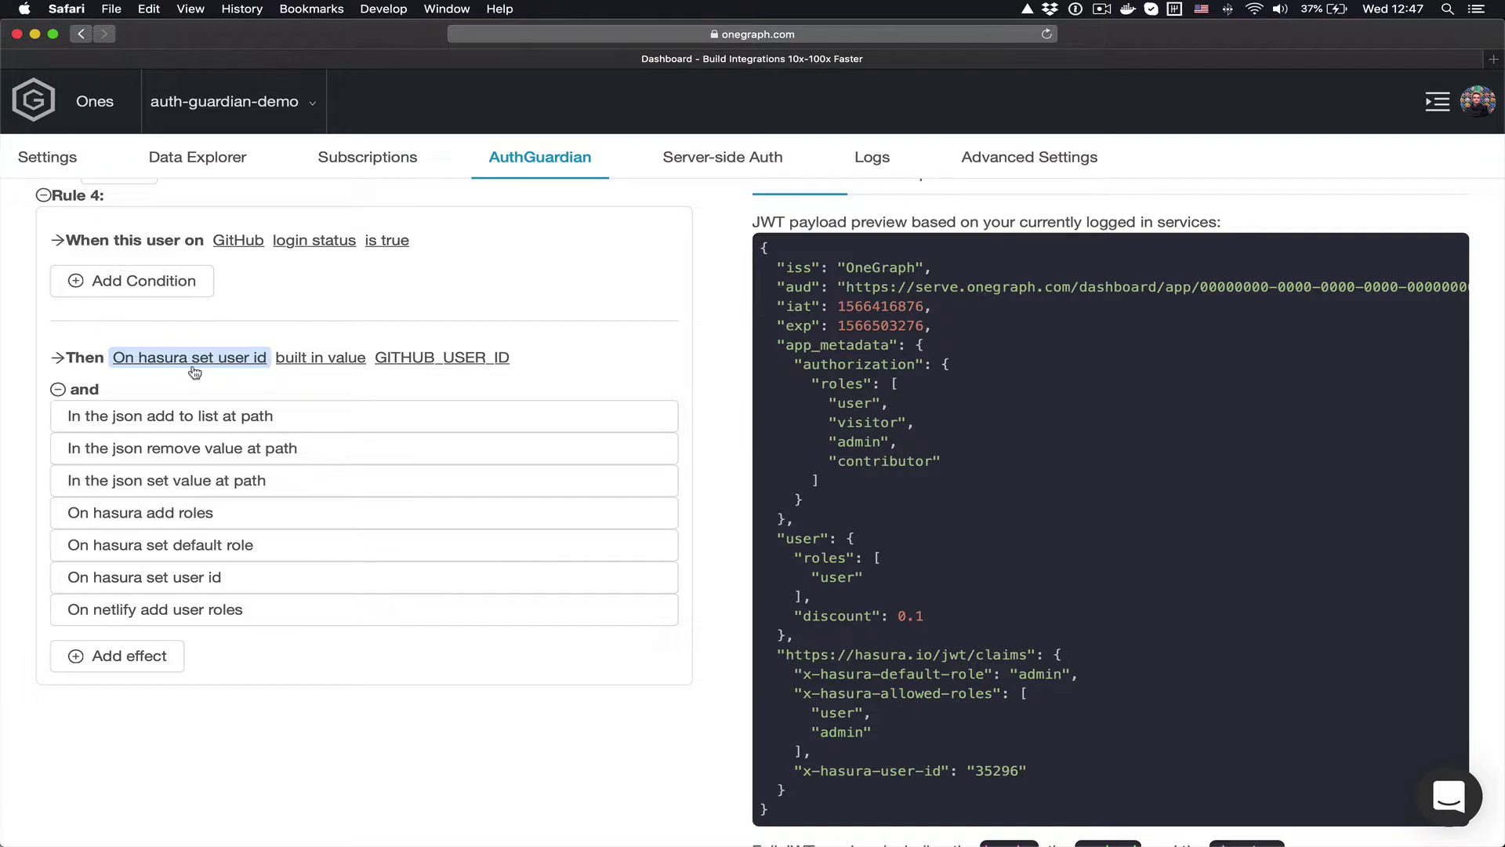
# - Add a Rule 4 effect setting JSON path user.id to built-in GITHUB_USER_ID
pyautogui.click(230, 480)
pyautogui.write('us')
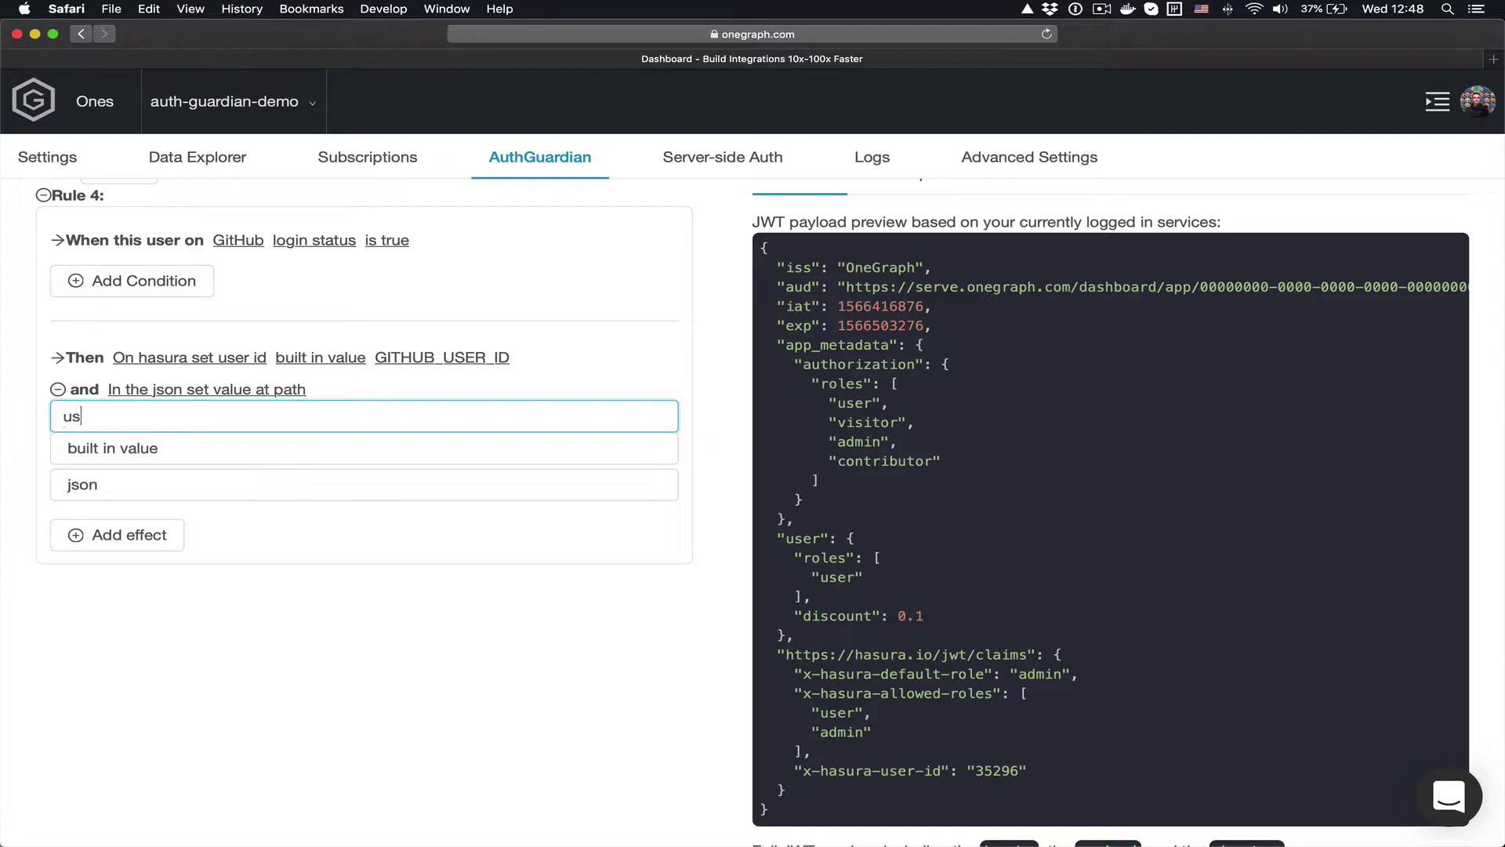
pyautogui.write('er.id')
pyautogui.press('Return')
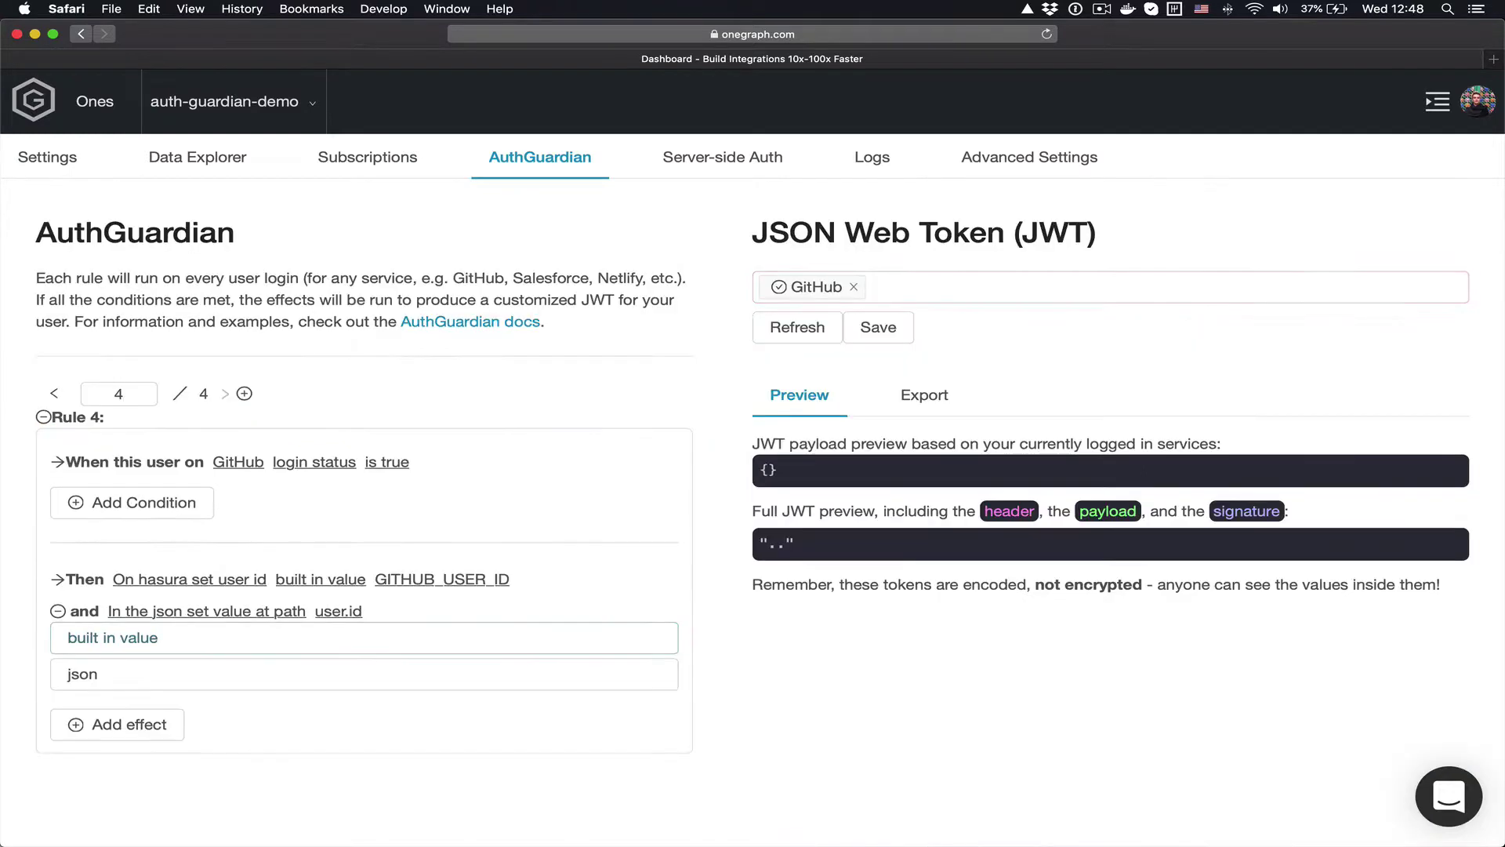
pyautogui.click(301, 645)
pyautogui.click(250, 642)
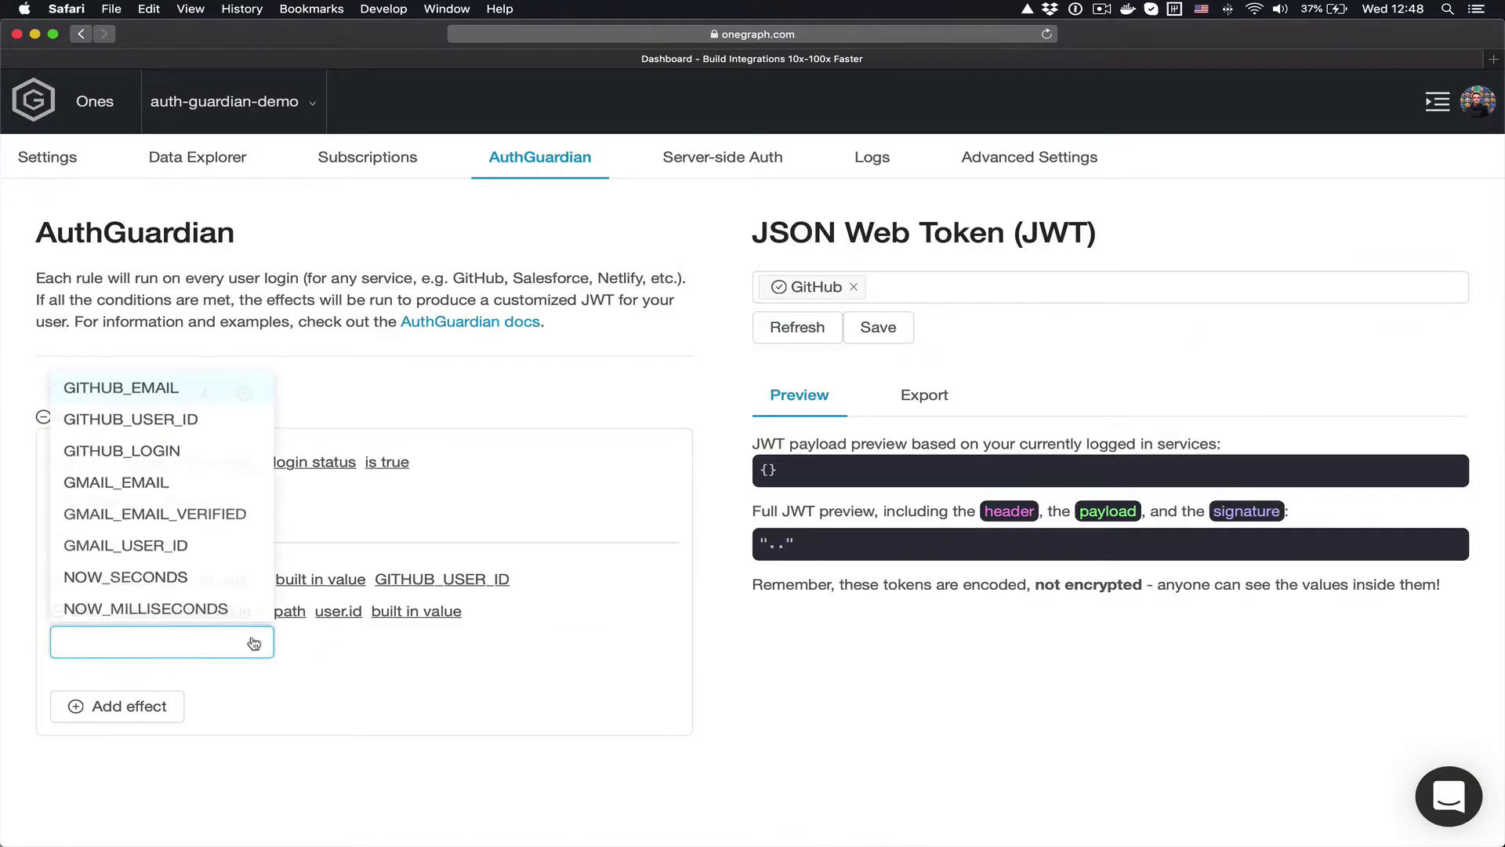
pyautogui.click(209, 418)
# - Highlight the user claims, roles and discount claim in the token preview
pyautogui.scroll(-5, 791, 578)
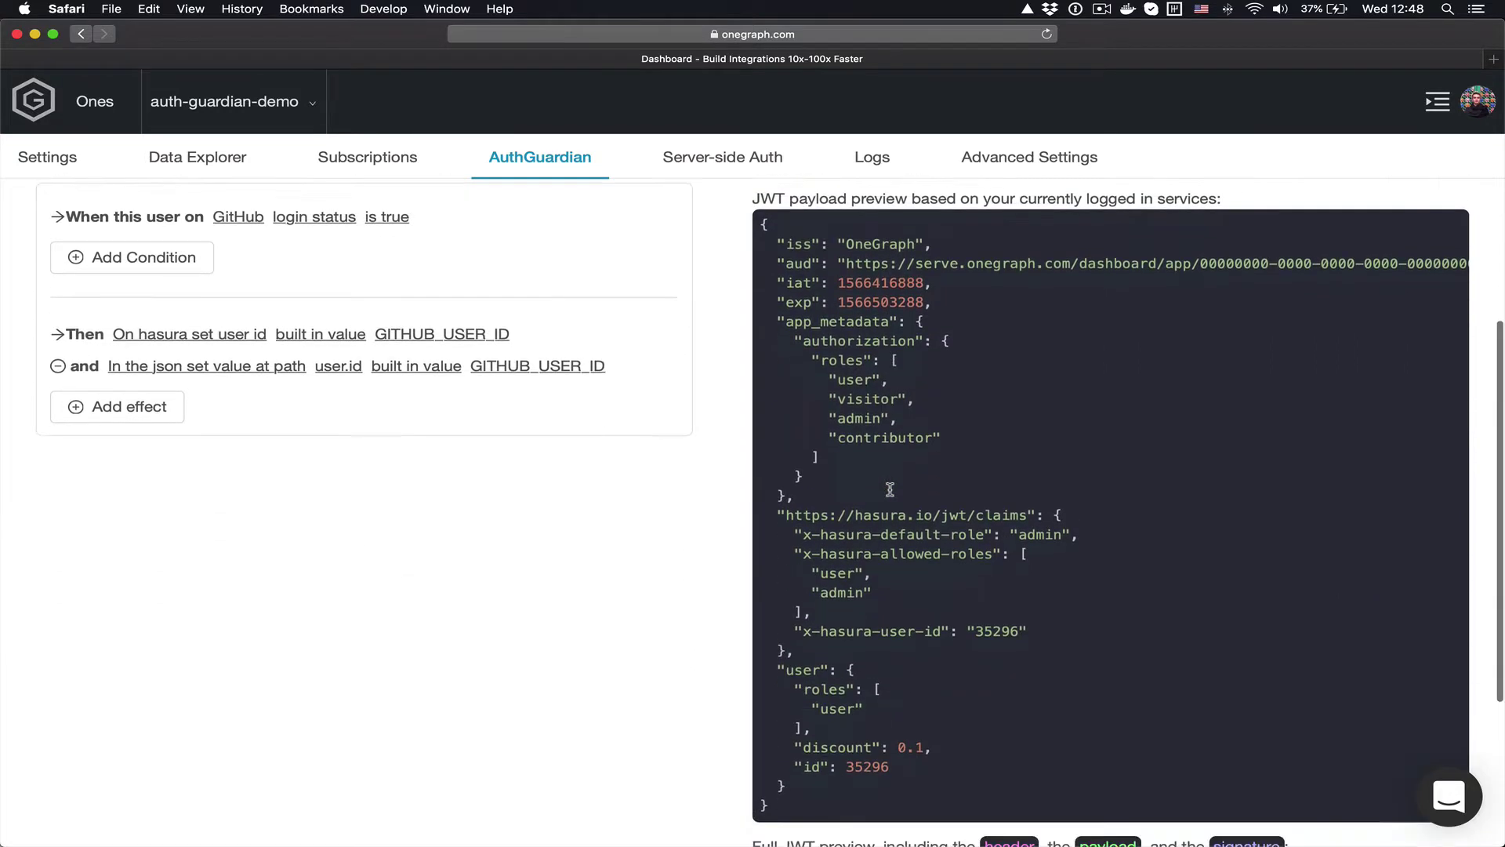
pyautogui.doubleClick(791, 577)
pyautogui.doubleClick(824, 598)
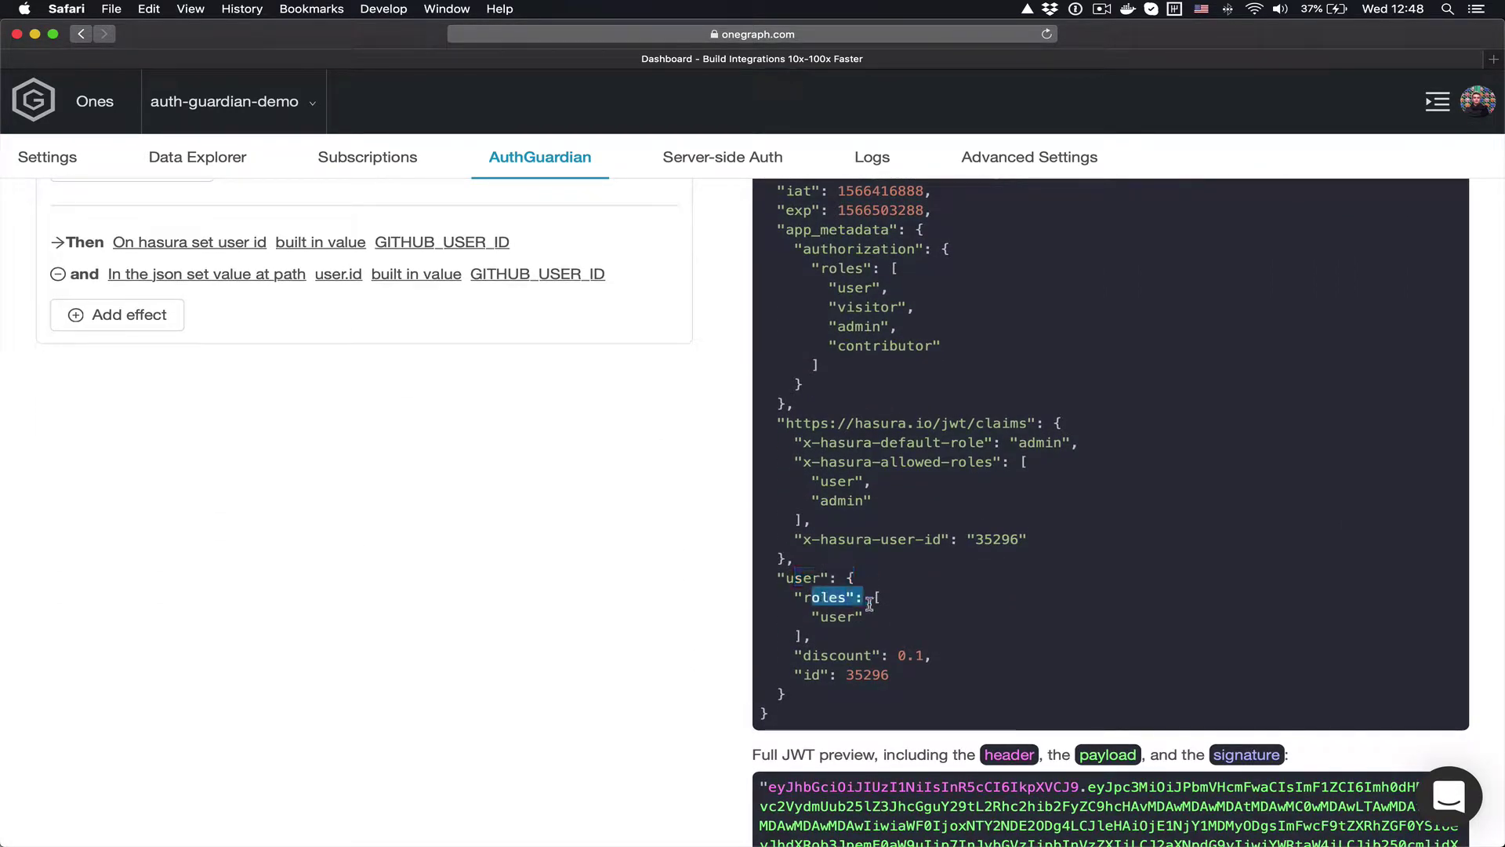
pyautogui.moveTo(820, 655); pyautogui.dragTo(925, 652)
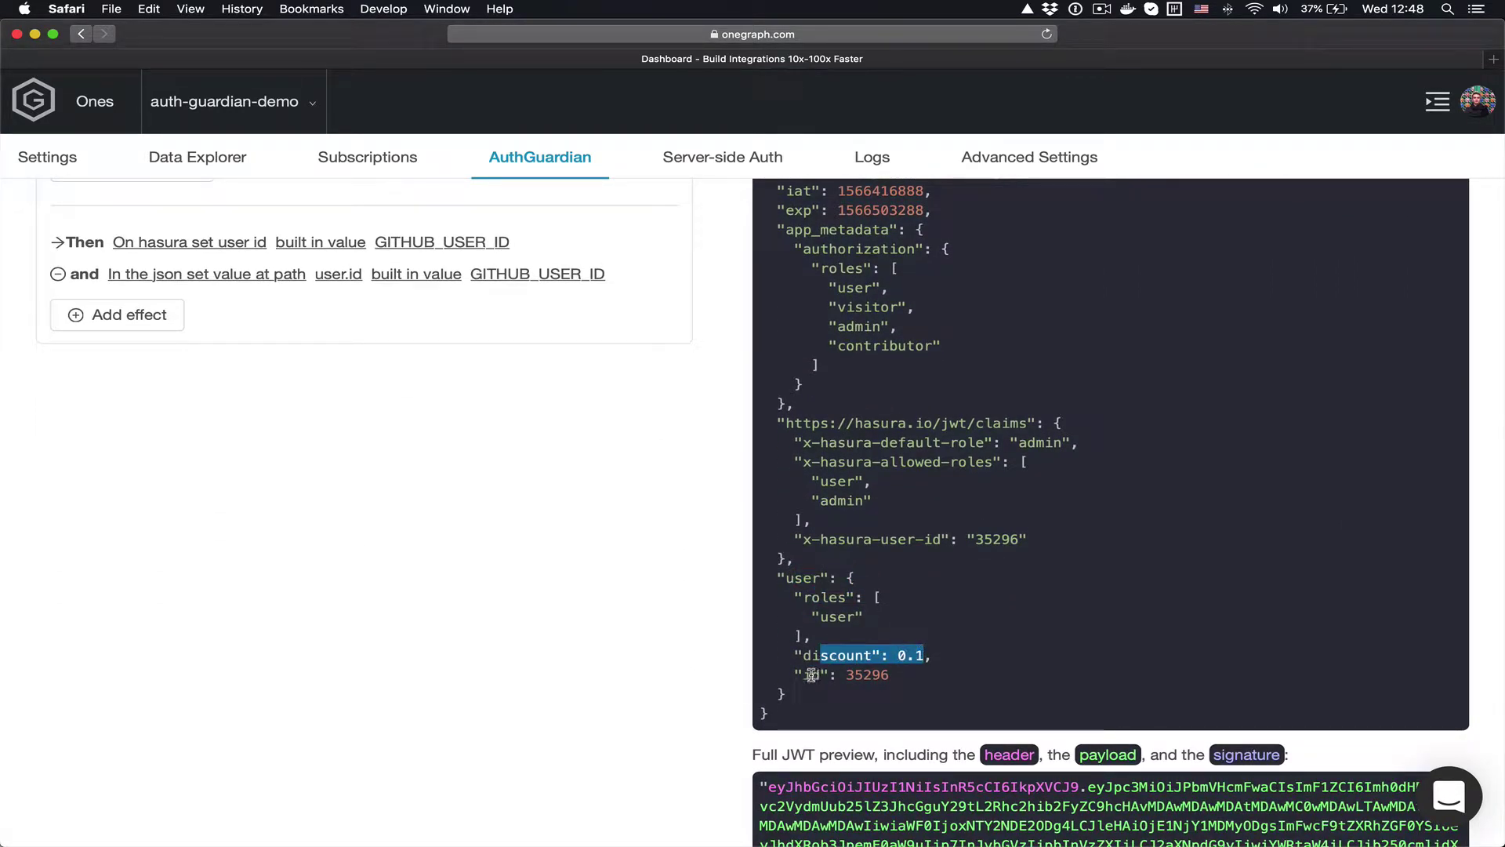
pyautogui.moveTo(810, 674); pyautogui.dragTo(870, 674)
pyautogui.click(866, 674)
pyautogui.scroll(3, 866, 674)
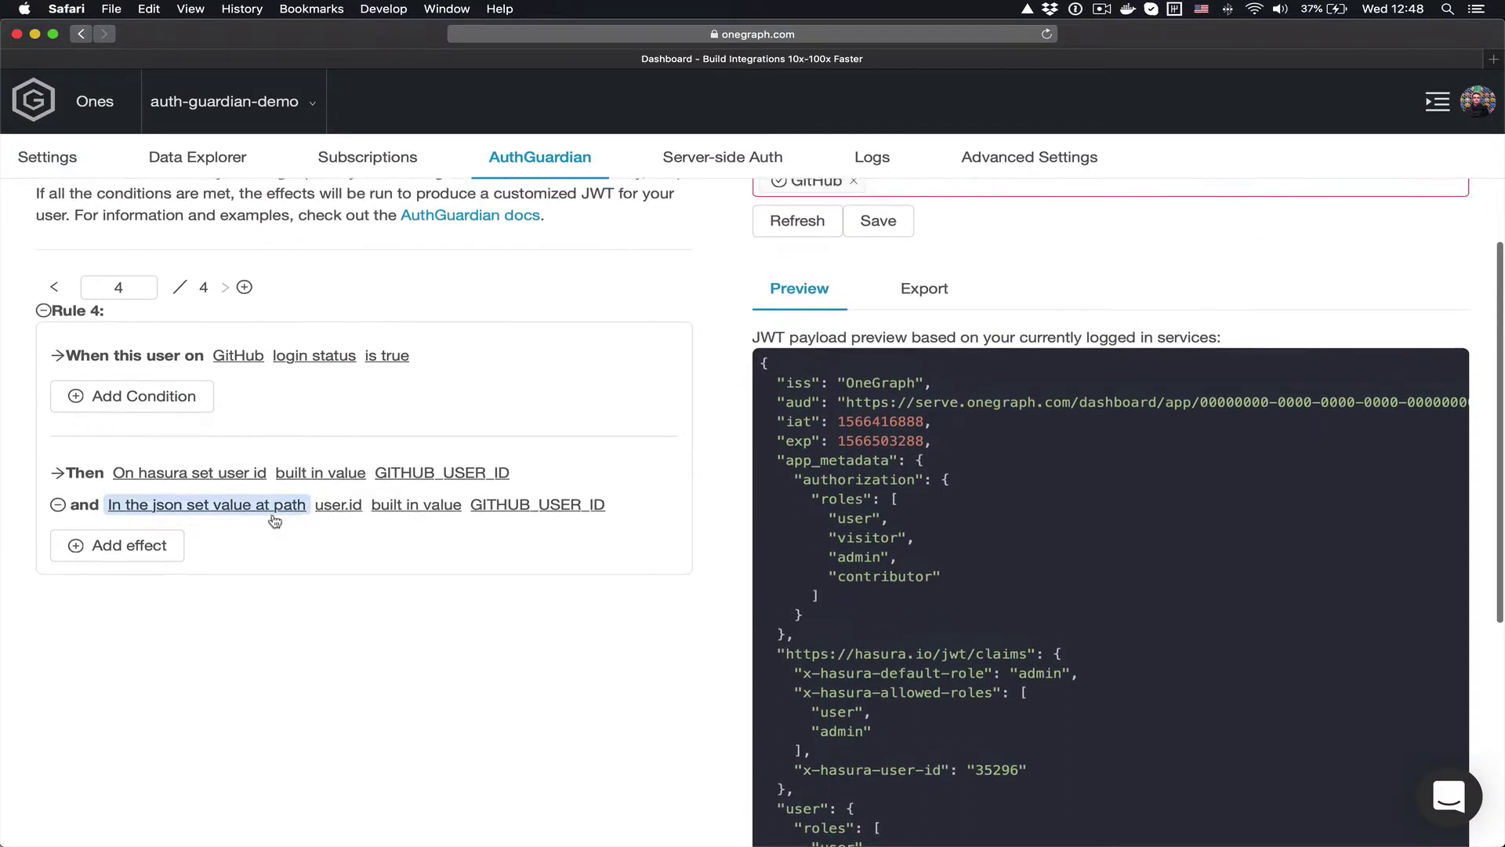
# - Add a third effect setting user.email to the built-in GITHUB_EMAIL
pyautogui.click(117, 544)
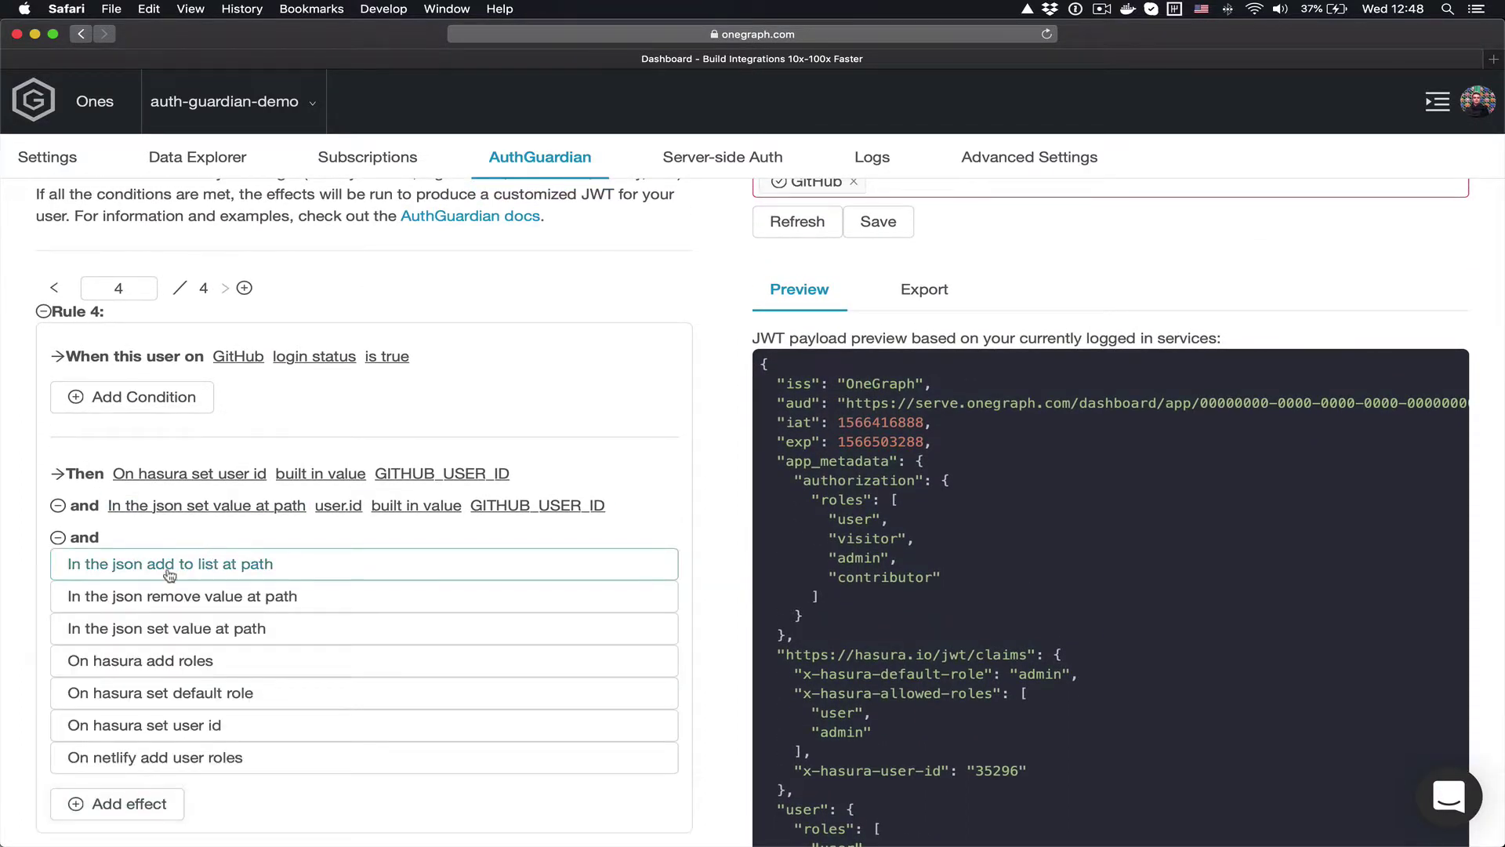
pyautogui.click(227, 628)
pyautogui.write('u')
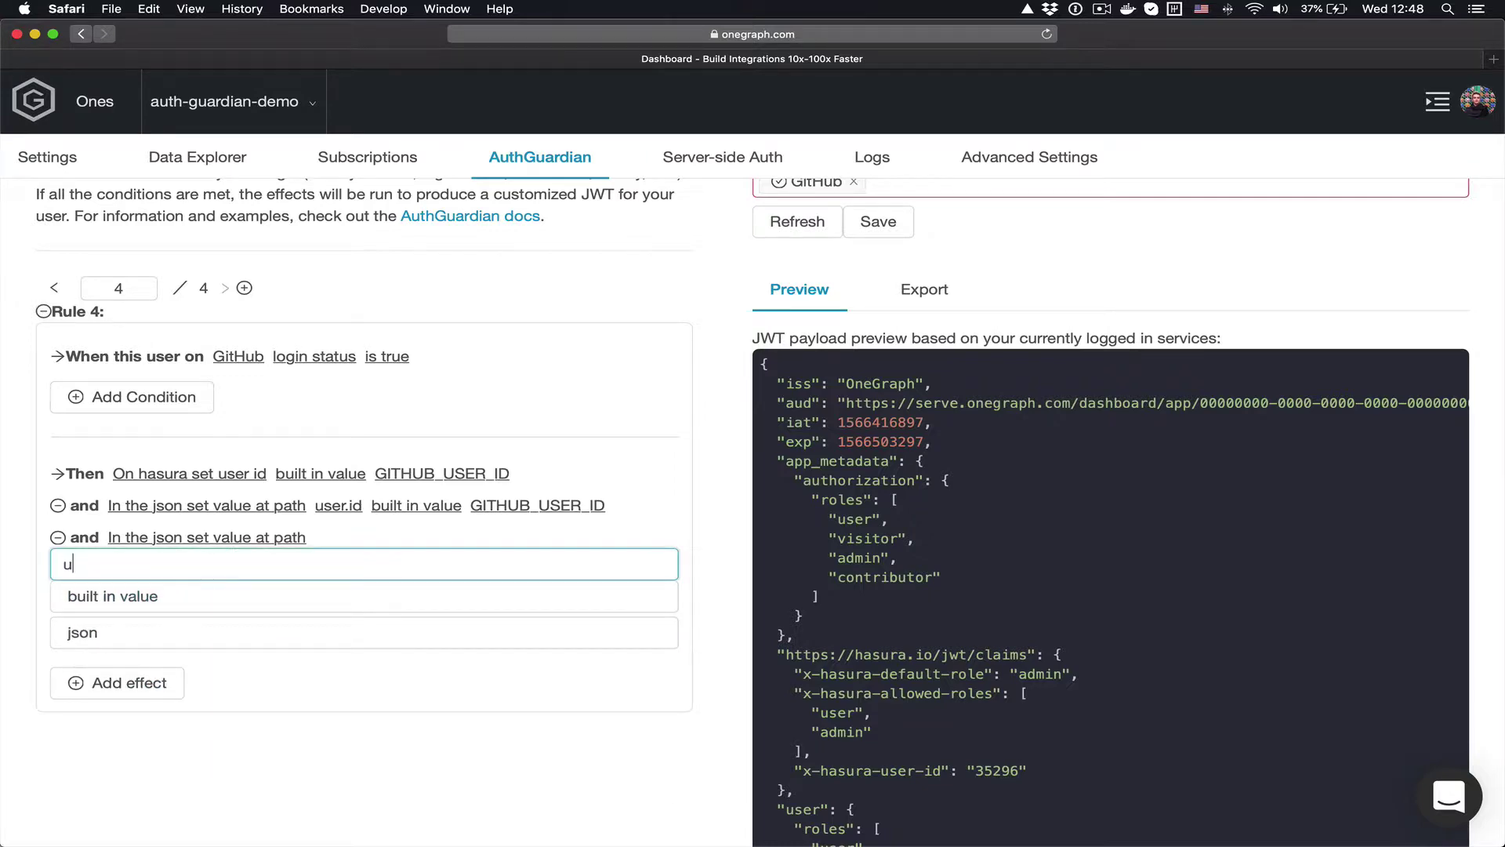
pyautogui.write('ser.email')
pyautogui.press('Return')
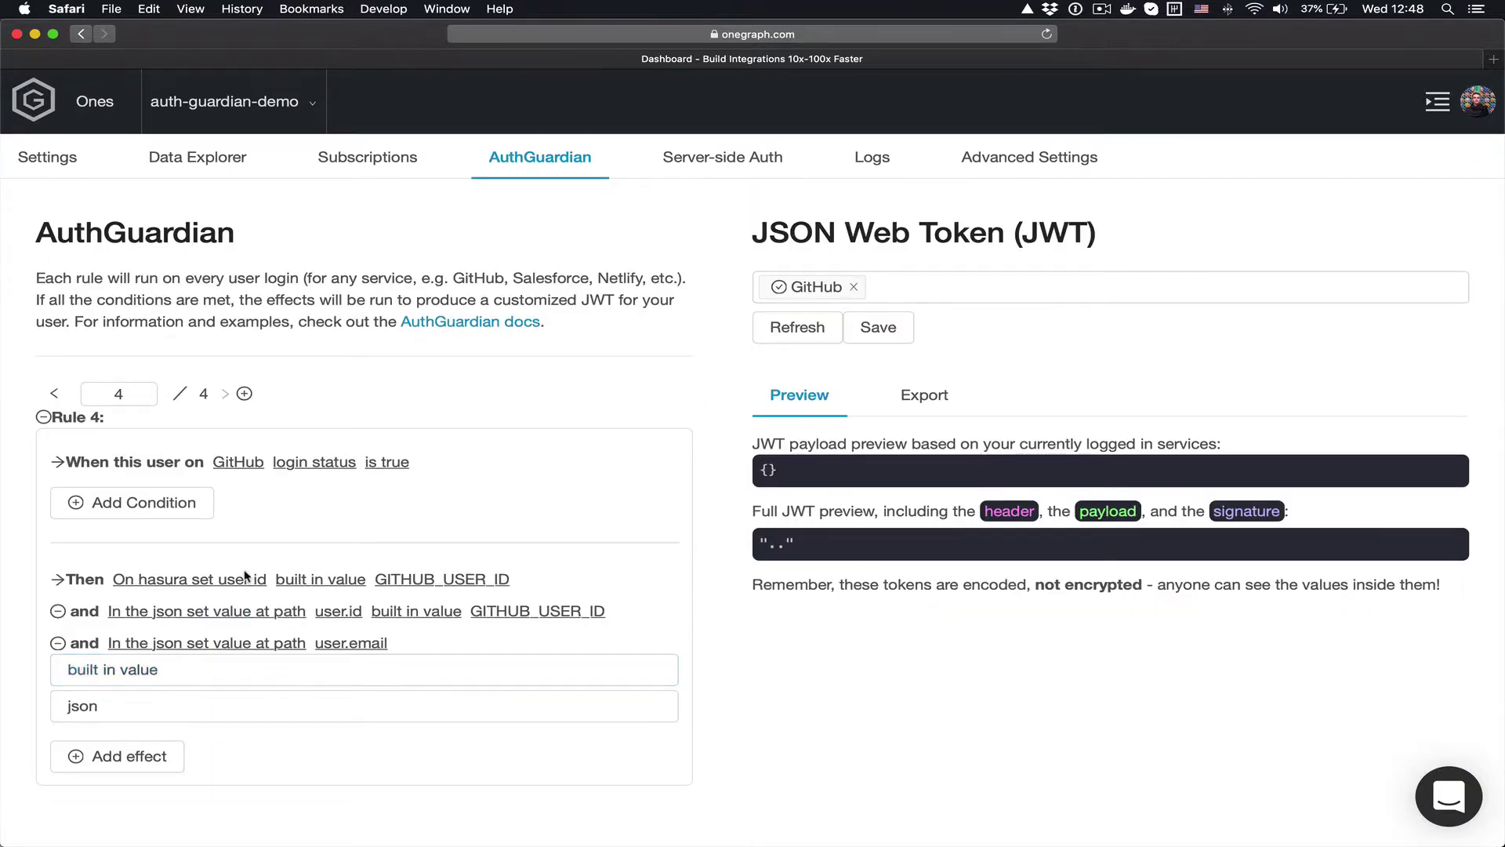
pyautogui.click(209, 671)
pyautogui.click(211, 674)
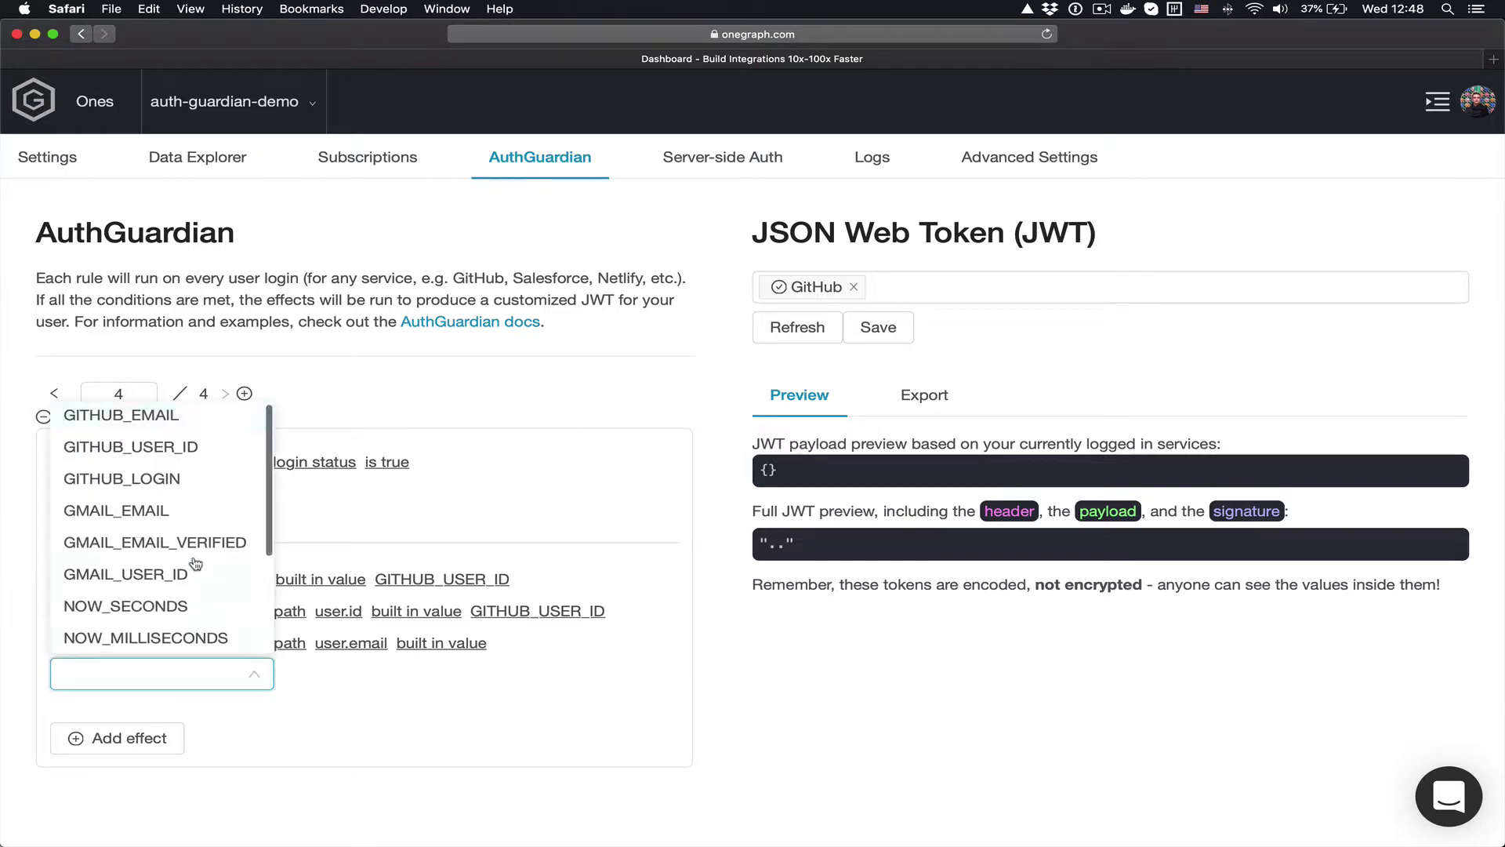
pyautogui.click(191, 423)
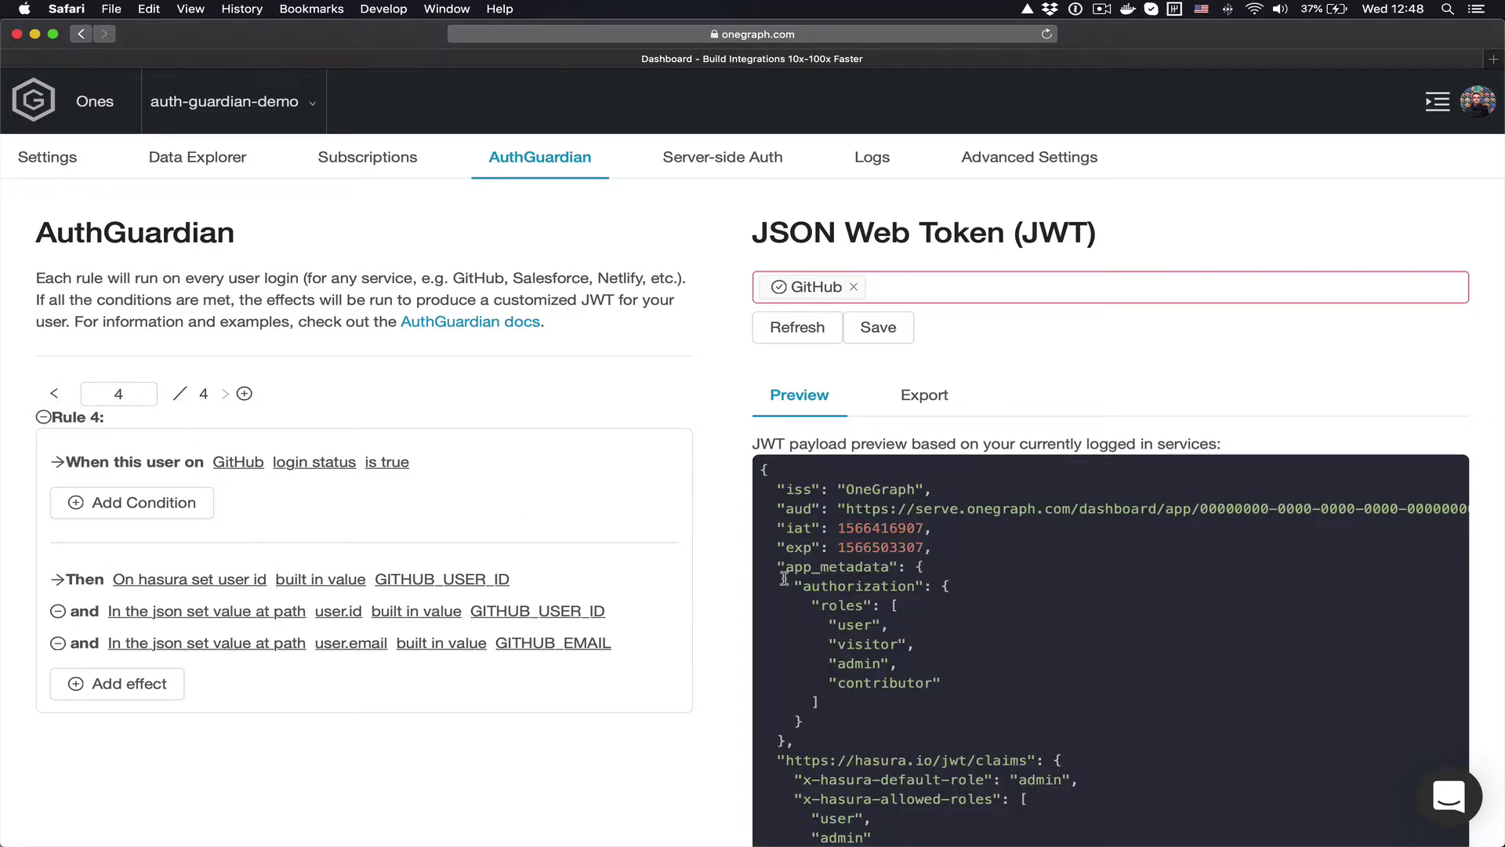
# - Review the updated token payload showing both user fields
pyautogui.scroll(-5, 782, 580)
pyautogui.moveTo(922, 760); pyautogui.dragTo(807, 306)
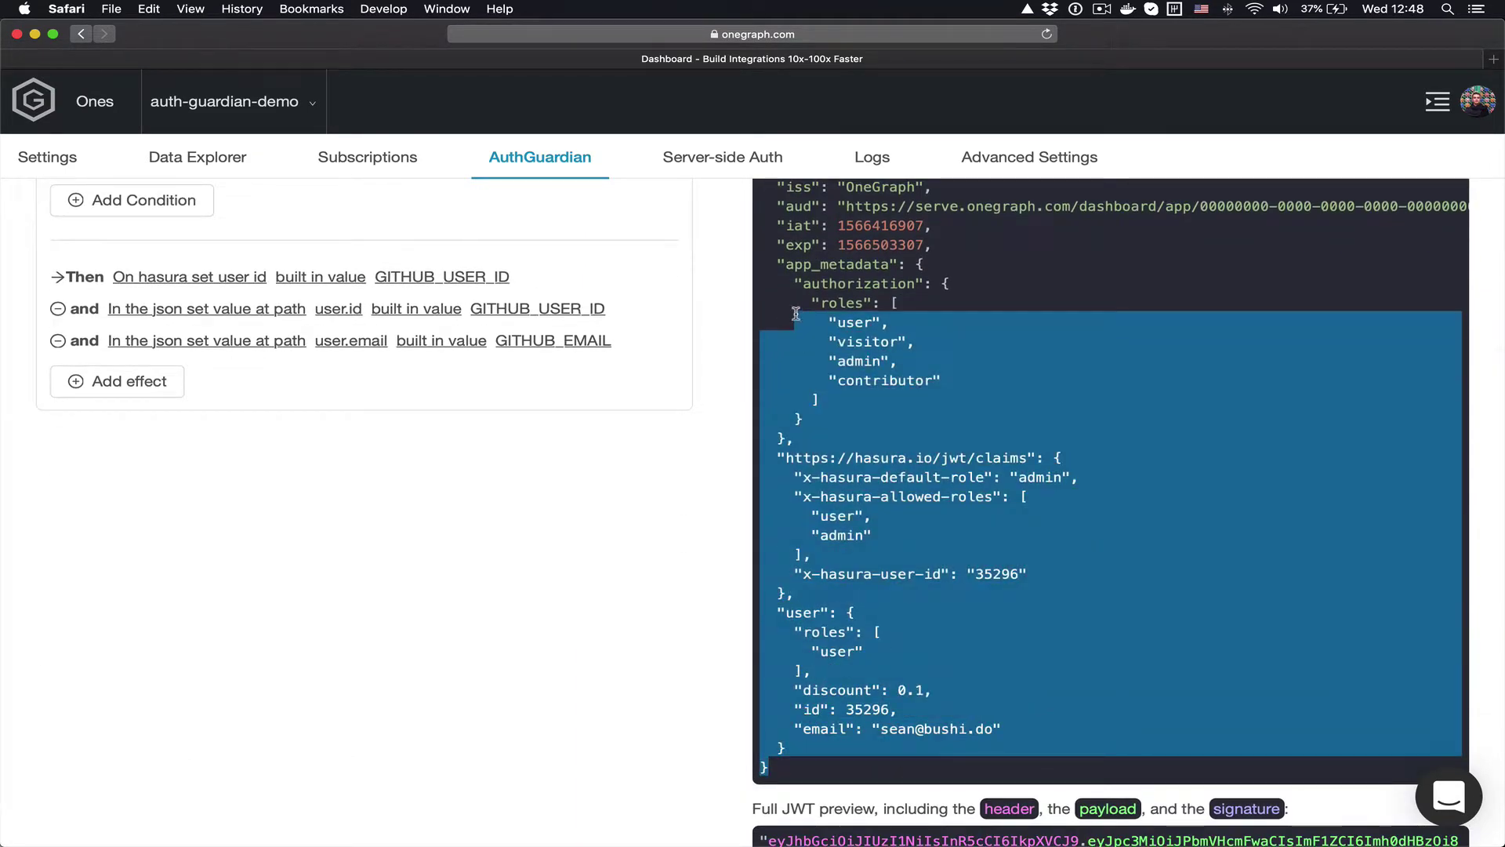
pyautogui.scroll(3, 800, 313)
pyautogui.click(797, 318)
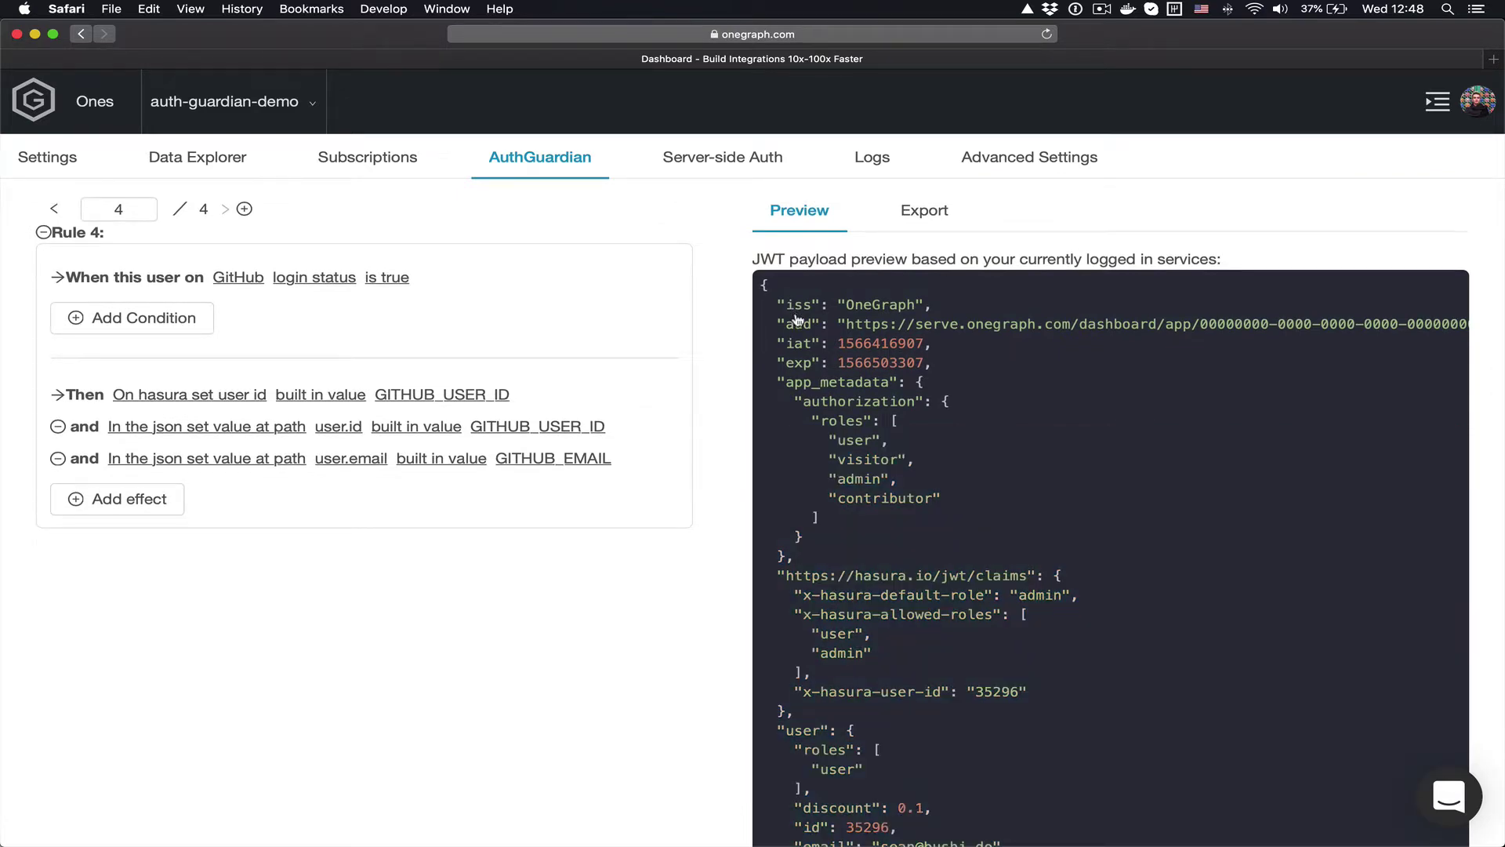
# - In netlify.toml, step through the /dashboard redirect to its admin/contributor Role condition
pyautogui.press('super+Tab')
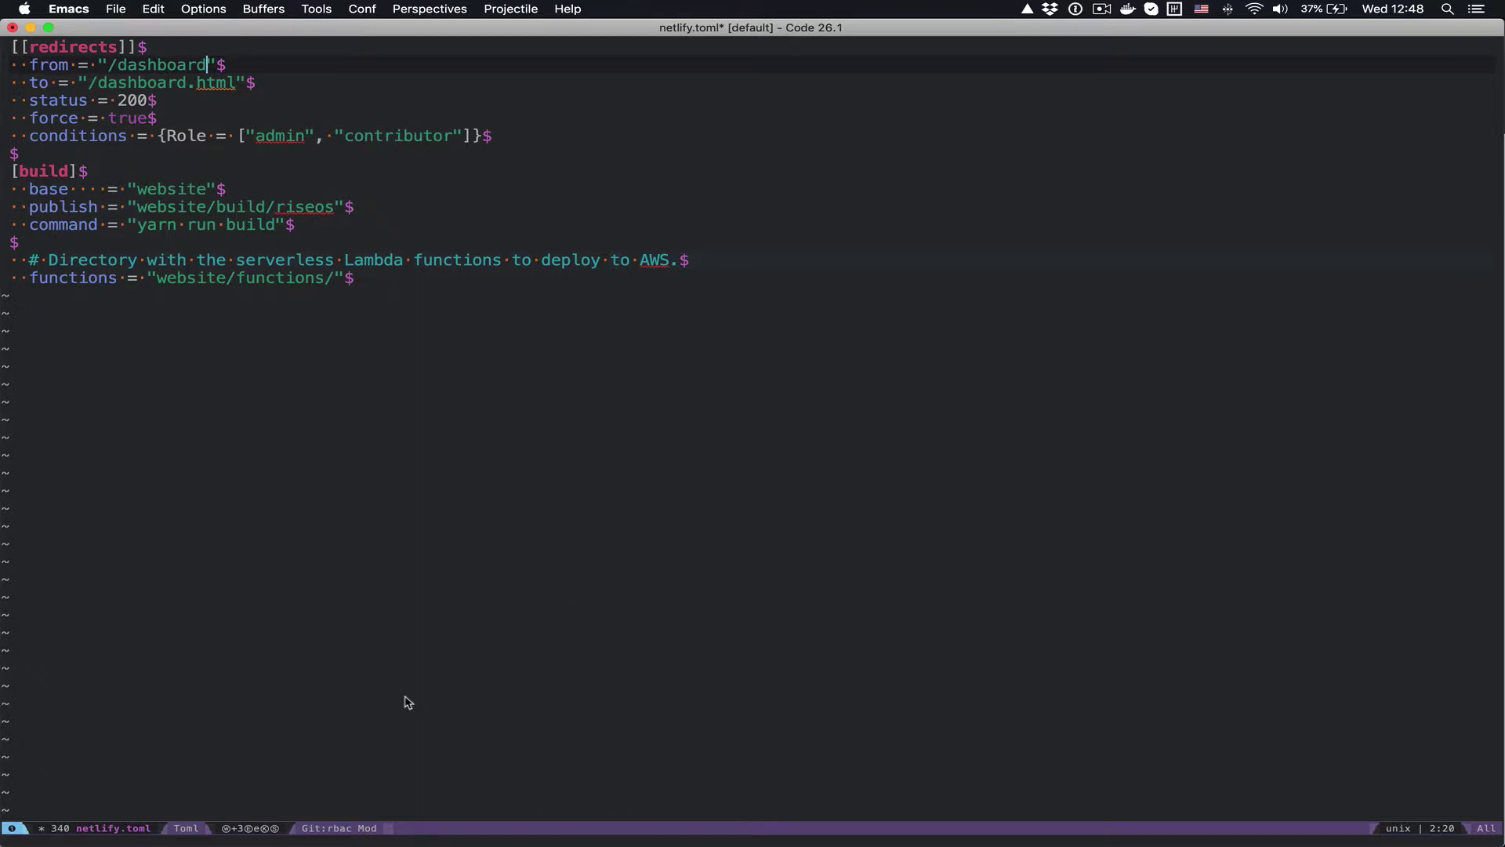
pyautogui.hotkey('ctrl', 'a')
pyautogui.press('Down')
pyautogui.hotkey('ctrl', 'e')
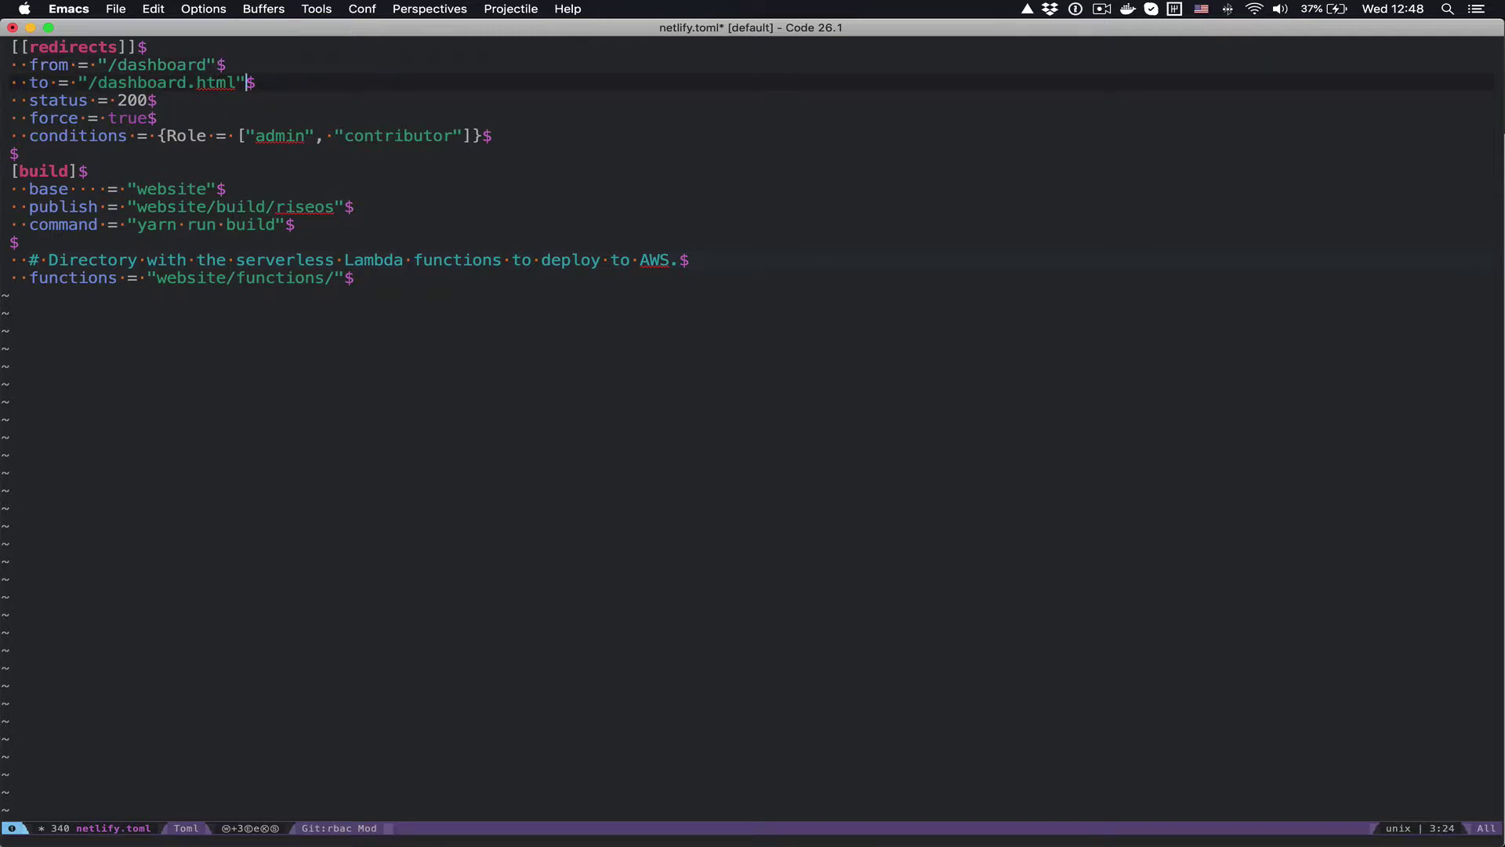
pyautogui.press('Down')
pyautogui.press('Down')
pyautogui.press('Down')
pyautogui.hotkey('alt', 'b')
pyautogui.hotkey('alt', 'f')
# - Show Rule 3, granting contributor to graphiql-explorer committers, then go back to netlify.toml
pyautogui.press('super+Tab')
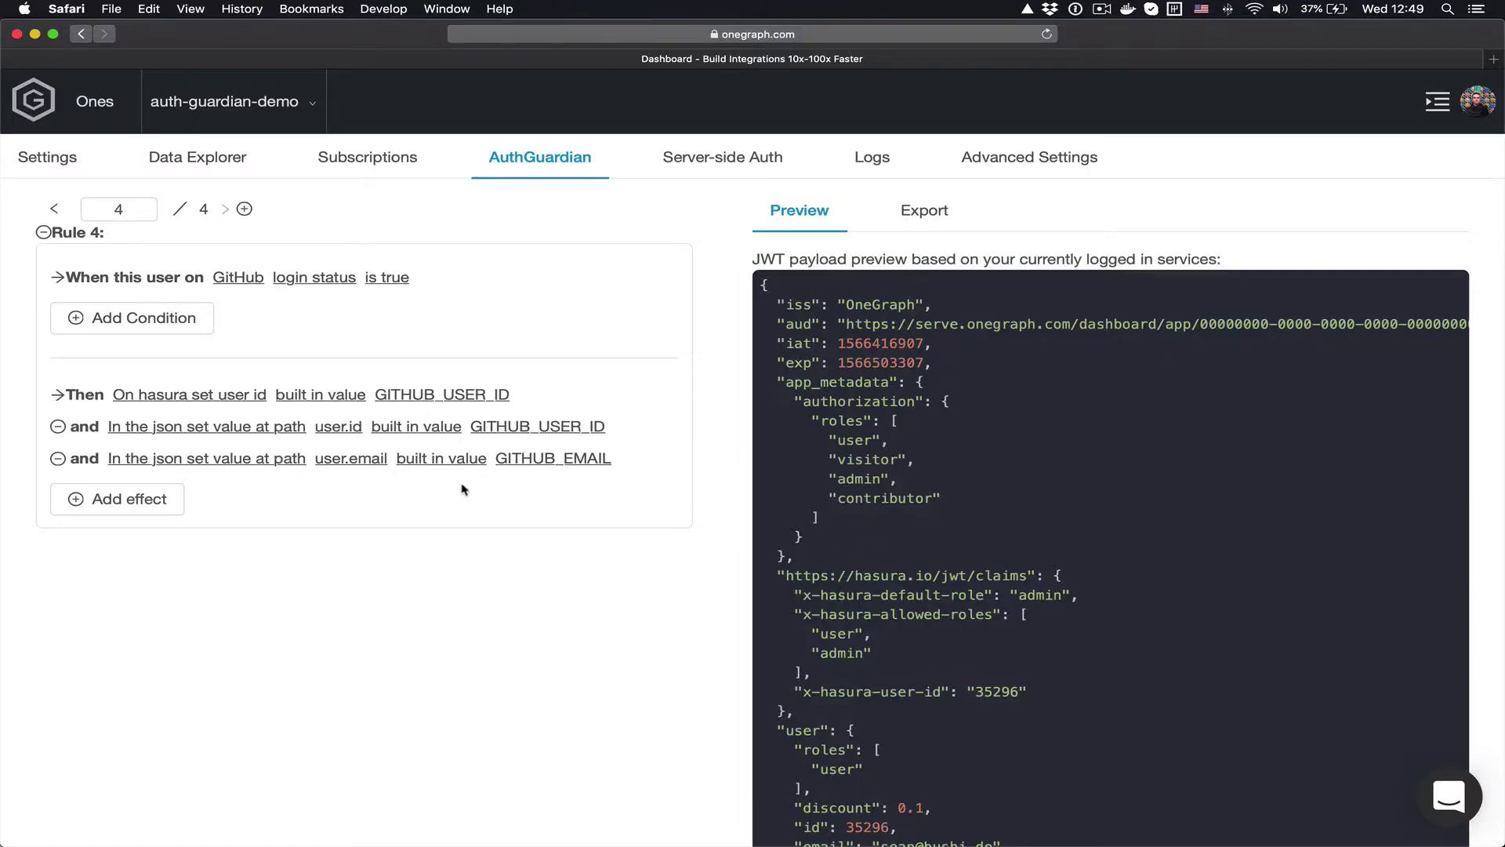
pyautogui.click(54, 208)
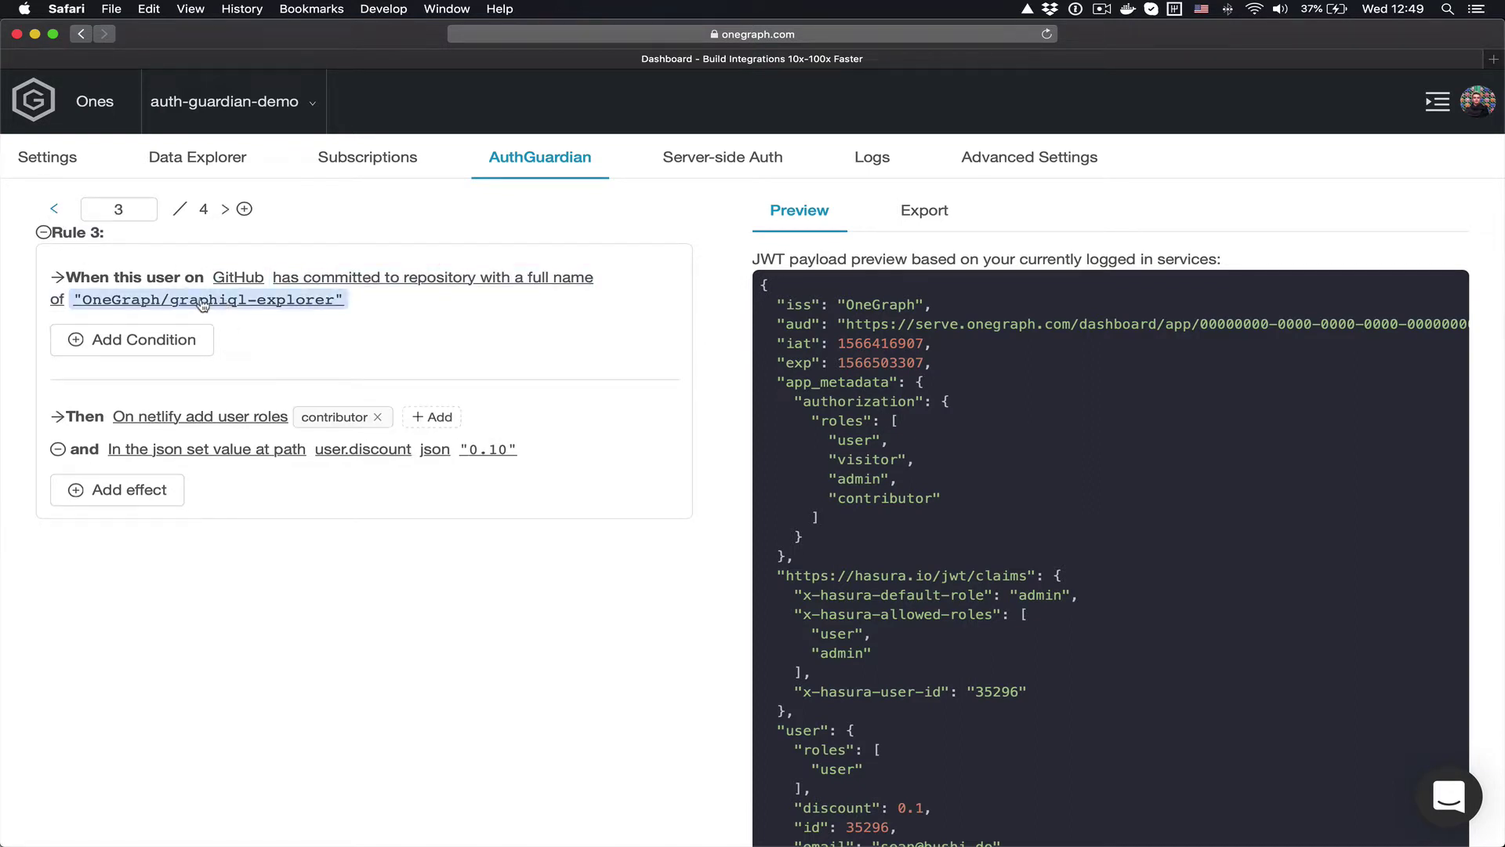
pyautogui.press('super+Tab')
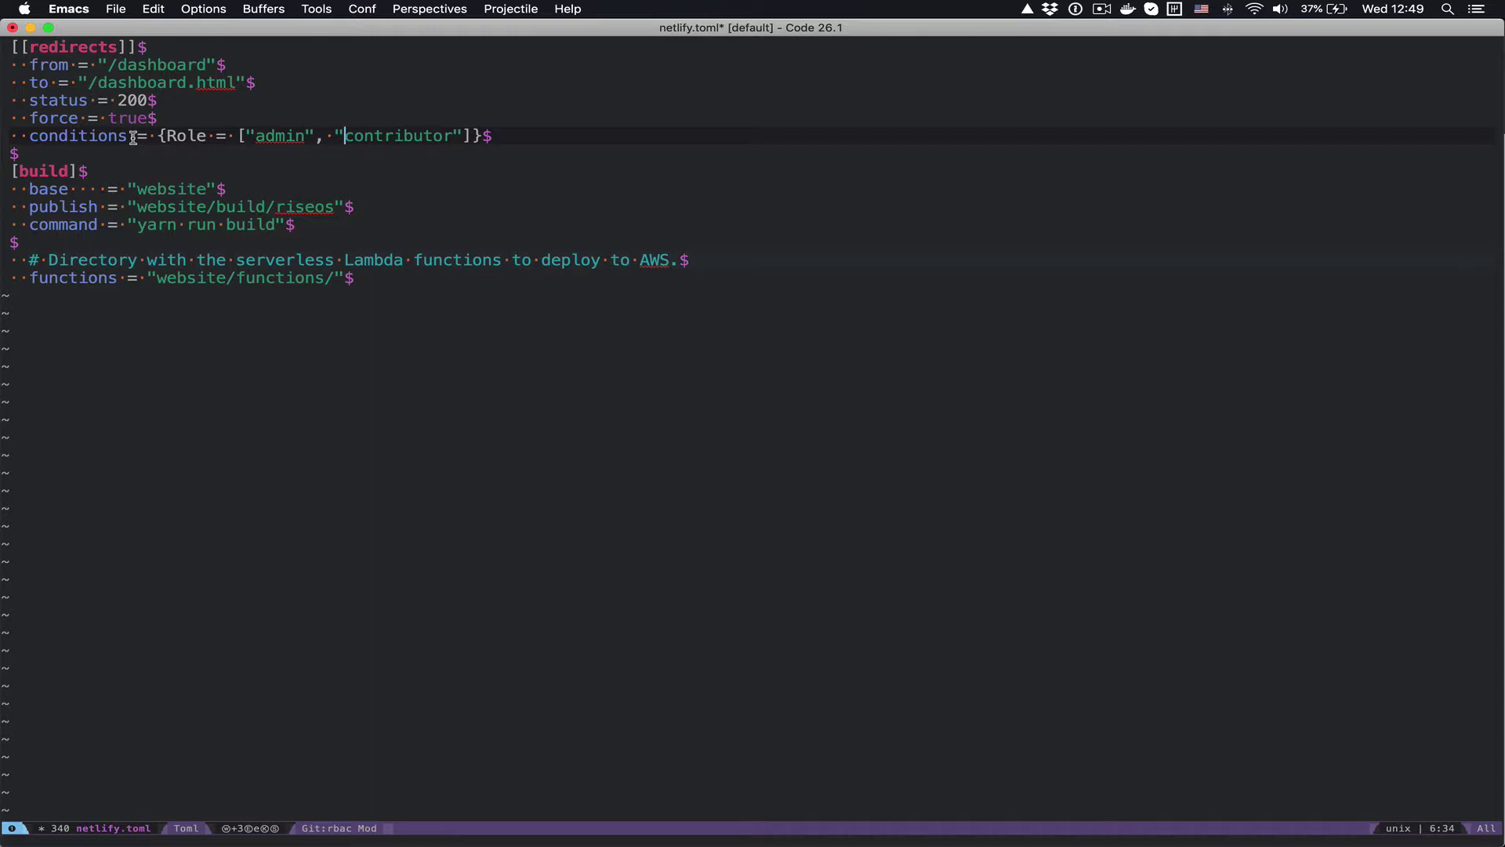
# - Switch the Emacs buffer to schema.js using C-x b
pyautogui.click(471, 342)
pyautogui.hotkey('ctrl', 'x')
pyautogui.press('b')
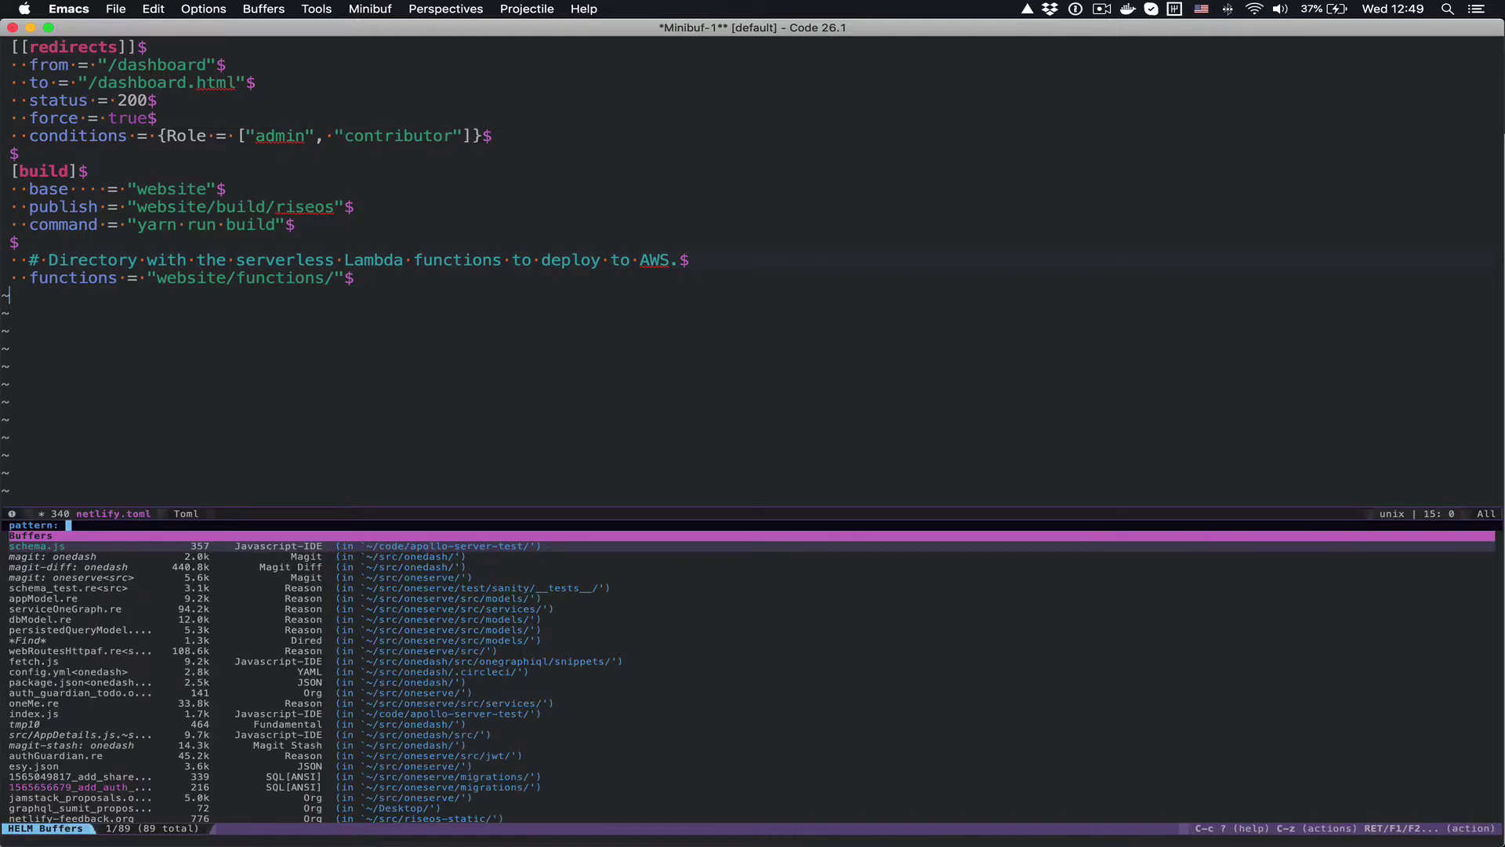
pyautogui.press('Return')
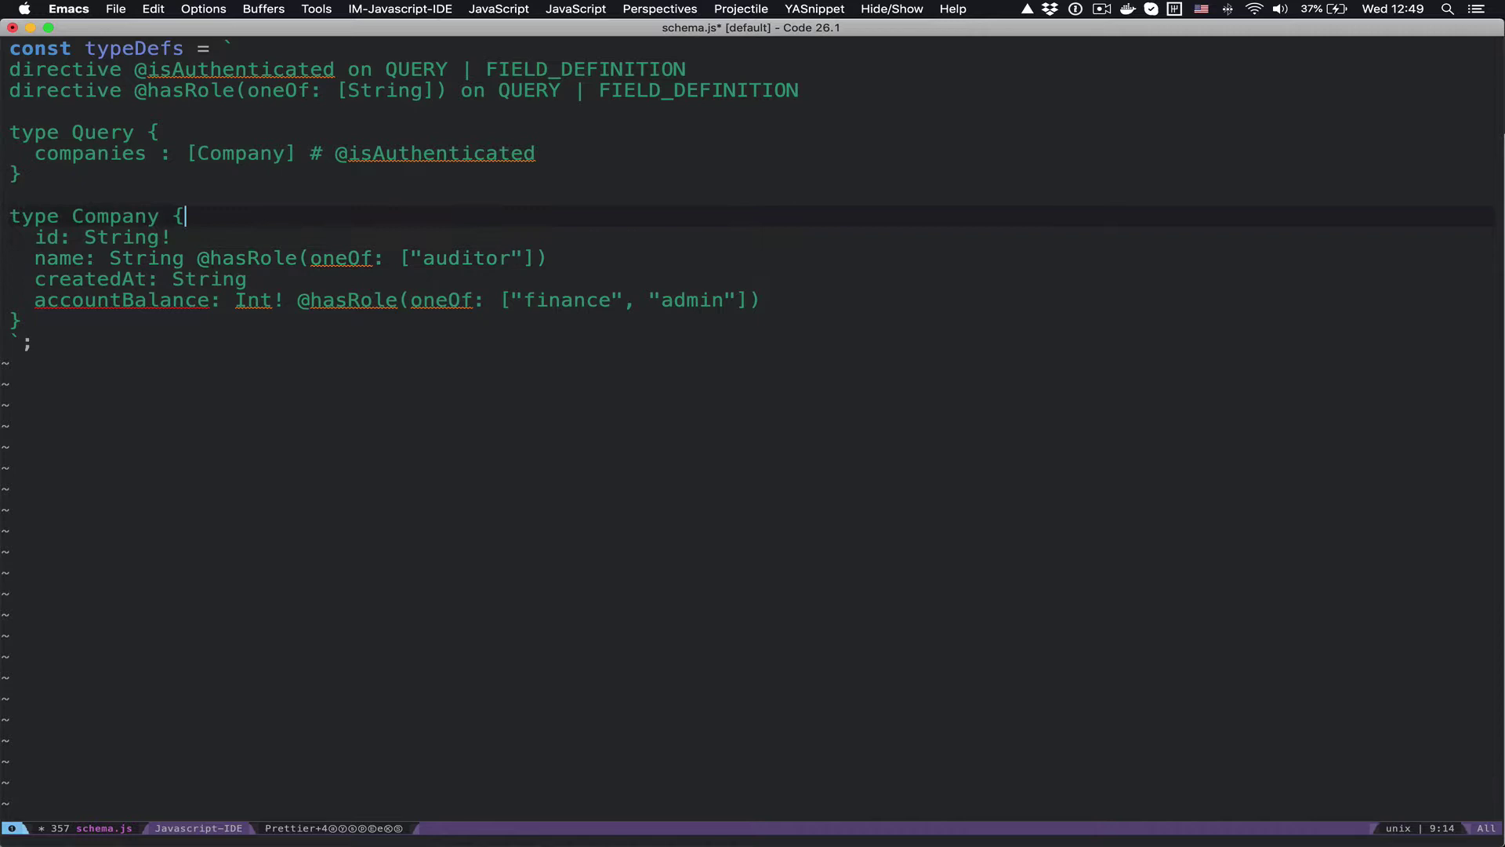
pyautogui.click(511, 153)
pyautogui.hotkey('alt', 'b')
pyautogui.hotkey('alt', 'b')
pyautogui.hotkey('alt', 'f')
pyautogui.hotkey('ctrl', 'f')
pyautogui.hotkey('ctrl', 'f')
pyautogui.hotkey('ctrl', 'f')
pyautogui.hotkey('ctrl', 'space')
pyautogui.hotkey('ctrl', 'e')
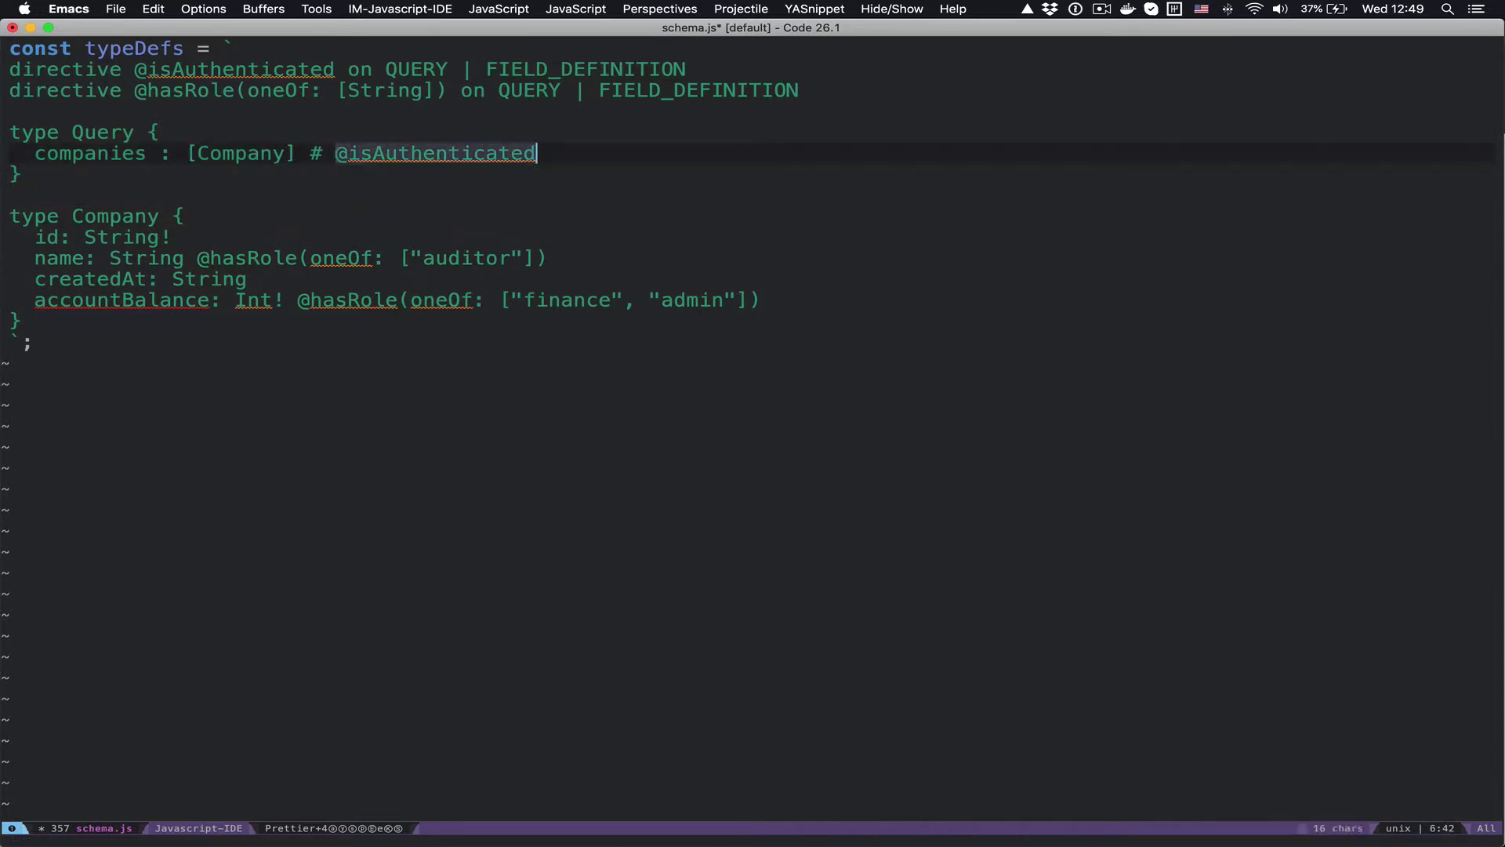
pyautogui.hotkey('ctrl', 'g')
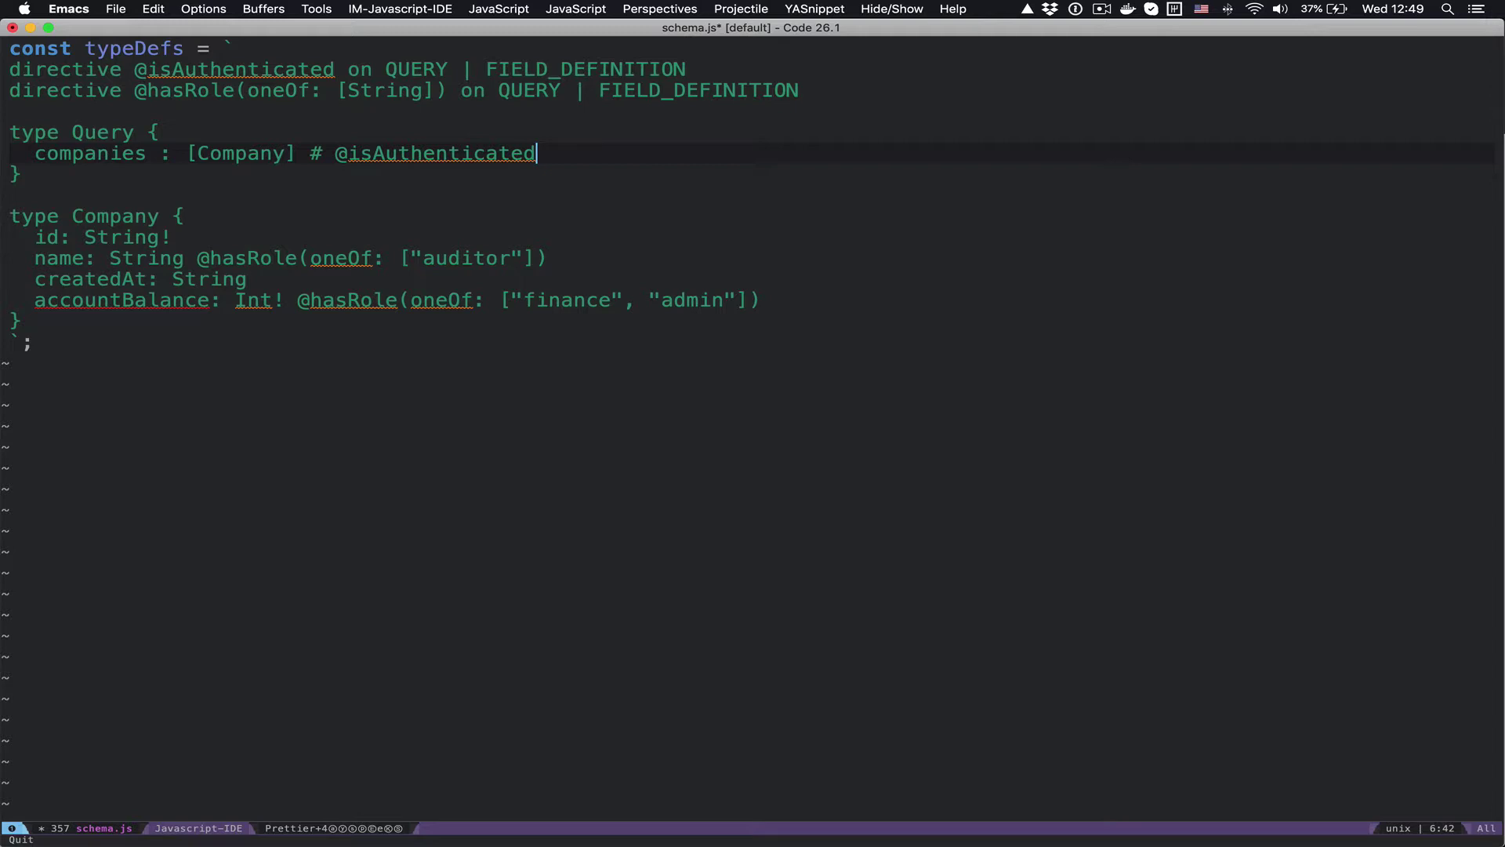
pyautogui.hotkey('ctrl', 'n')
pyautogui.hotkey('ctrl', 'n')
pyautogui.hotkey('ctrl', 'n')
pyautogui.hotkey('ctrl', 'n')
pyautogui.hotkey('ctrl', 'n')
pyautogui.hotkey('ctrl', 'a')
pyautogui.hotkey('alt', 'f')
pyautogui.hotkey('alt', 'f')
pyautogui.hotkey('ctrl', 'f')
pyautogui.hotkey('ctrl', 'space')
pyautogui.hotkey('alt', 'f')
pyautogui.hotkey('ctrl', 'e')
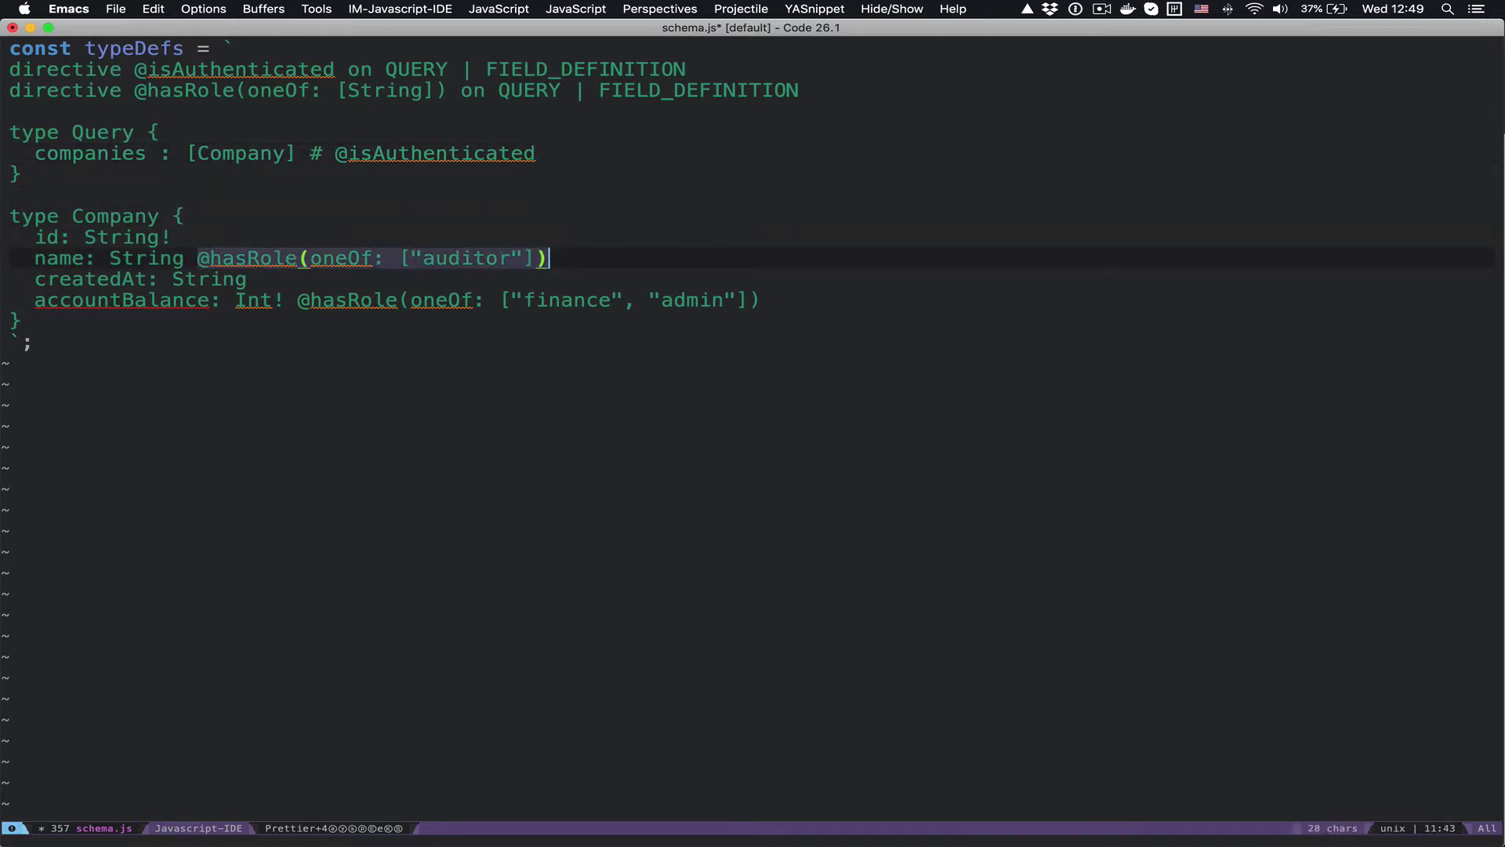
pyautogui.hotkey('ctrl', 'g')
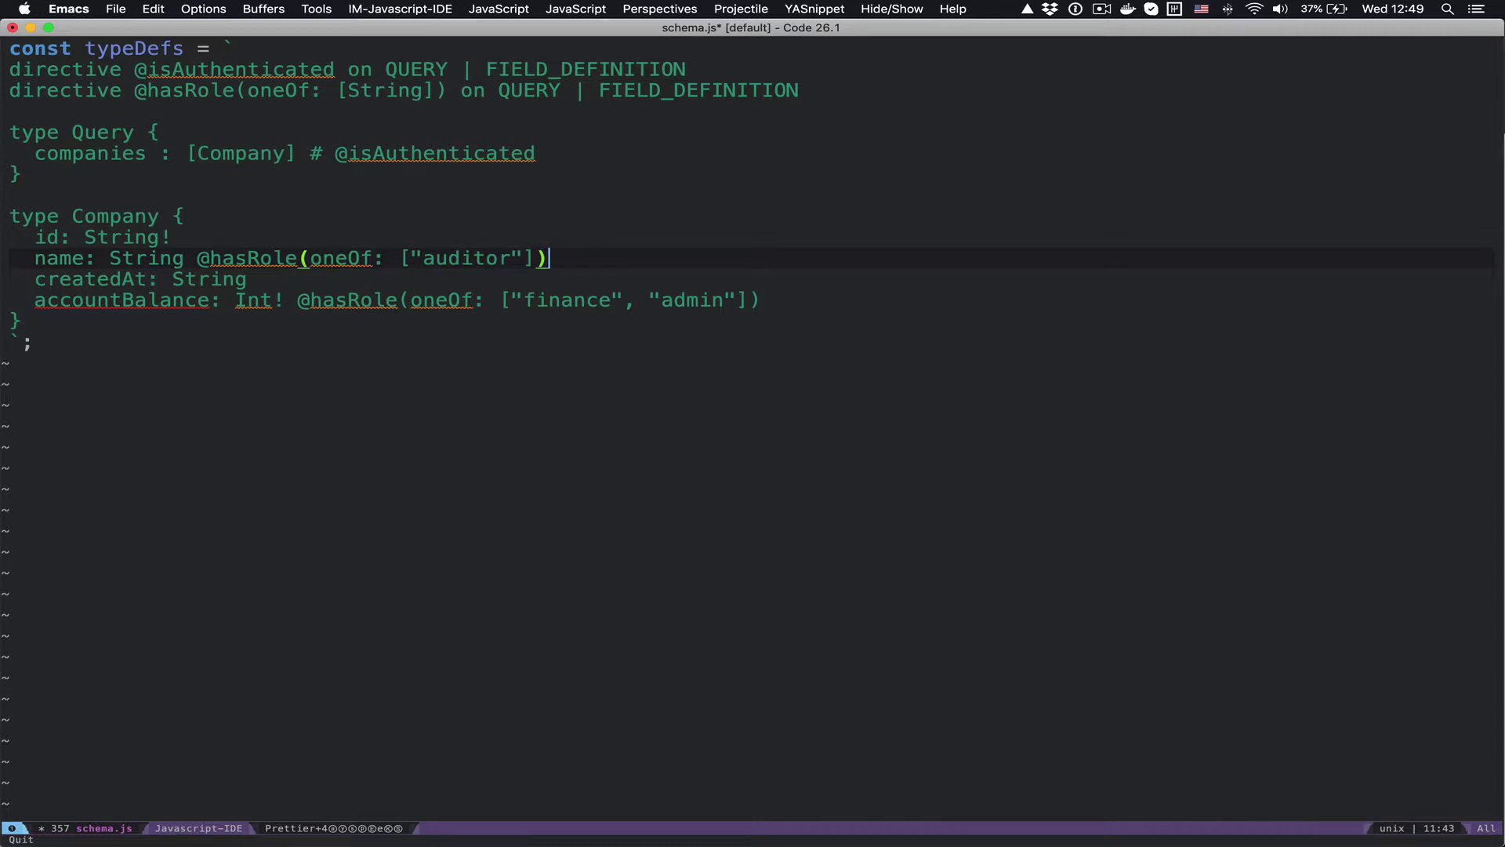
pyautogui.hotkey('ctrl', 'a')
pyautogui.hotkey('ctrl', 'n')
pyautogui.hotkey('ctrl', 'n')
pyautogui.hotkey('alt', 'f')
pyautogui.hotkey('alt', 'f')
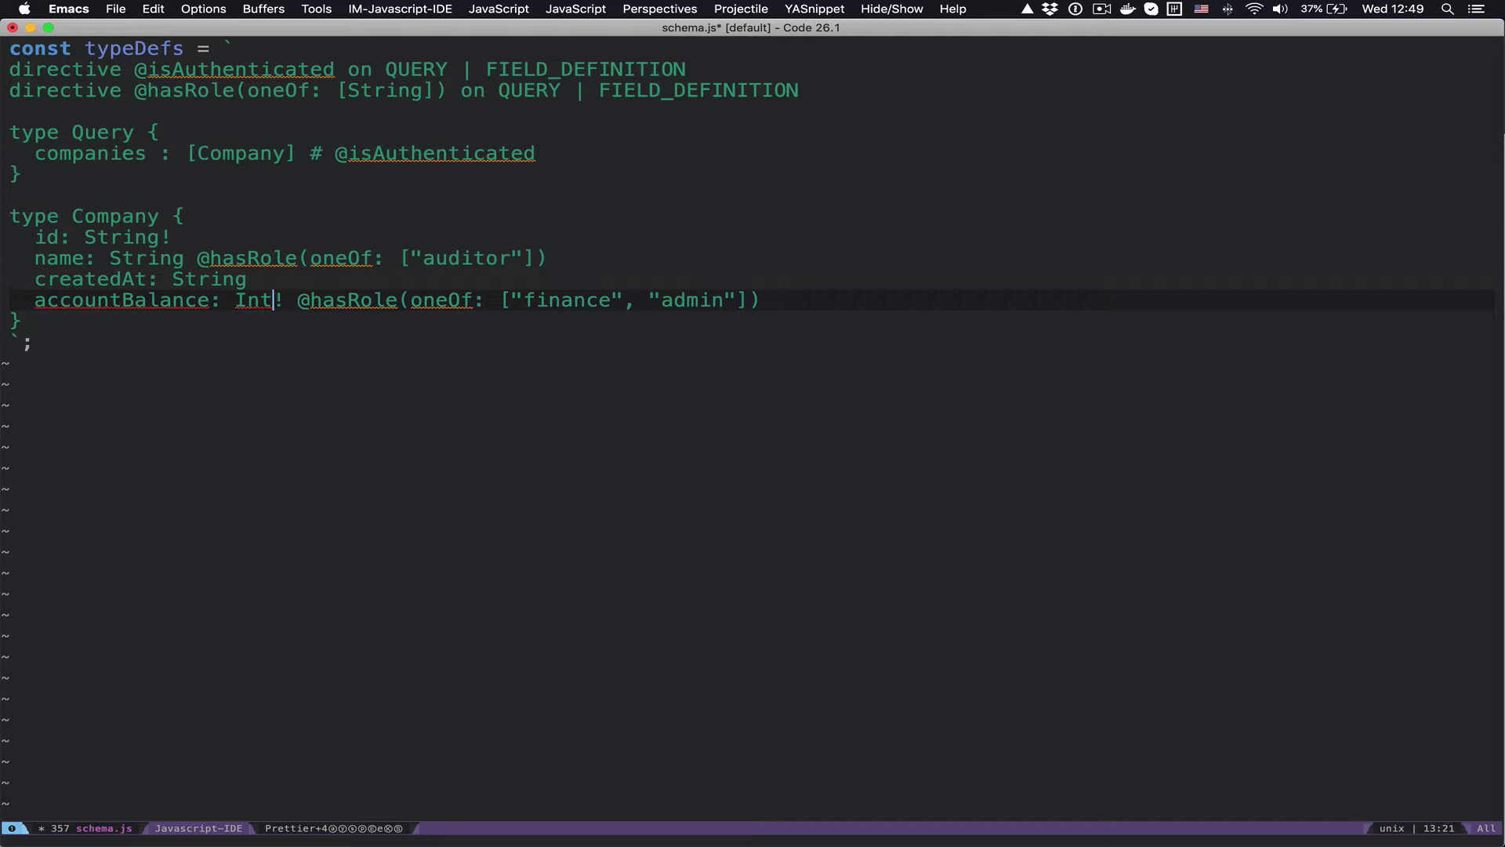
pyautogui.hotkey('alt', 'f')
pyautogui.hotkey('alt', 'BackSpace')
pyautogui.write('contributor')
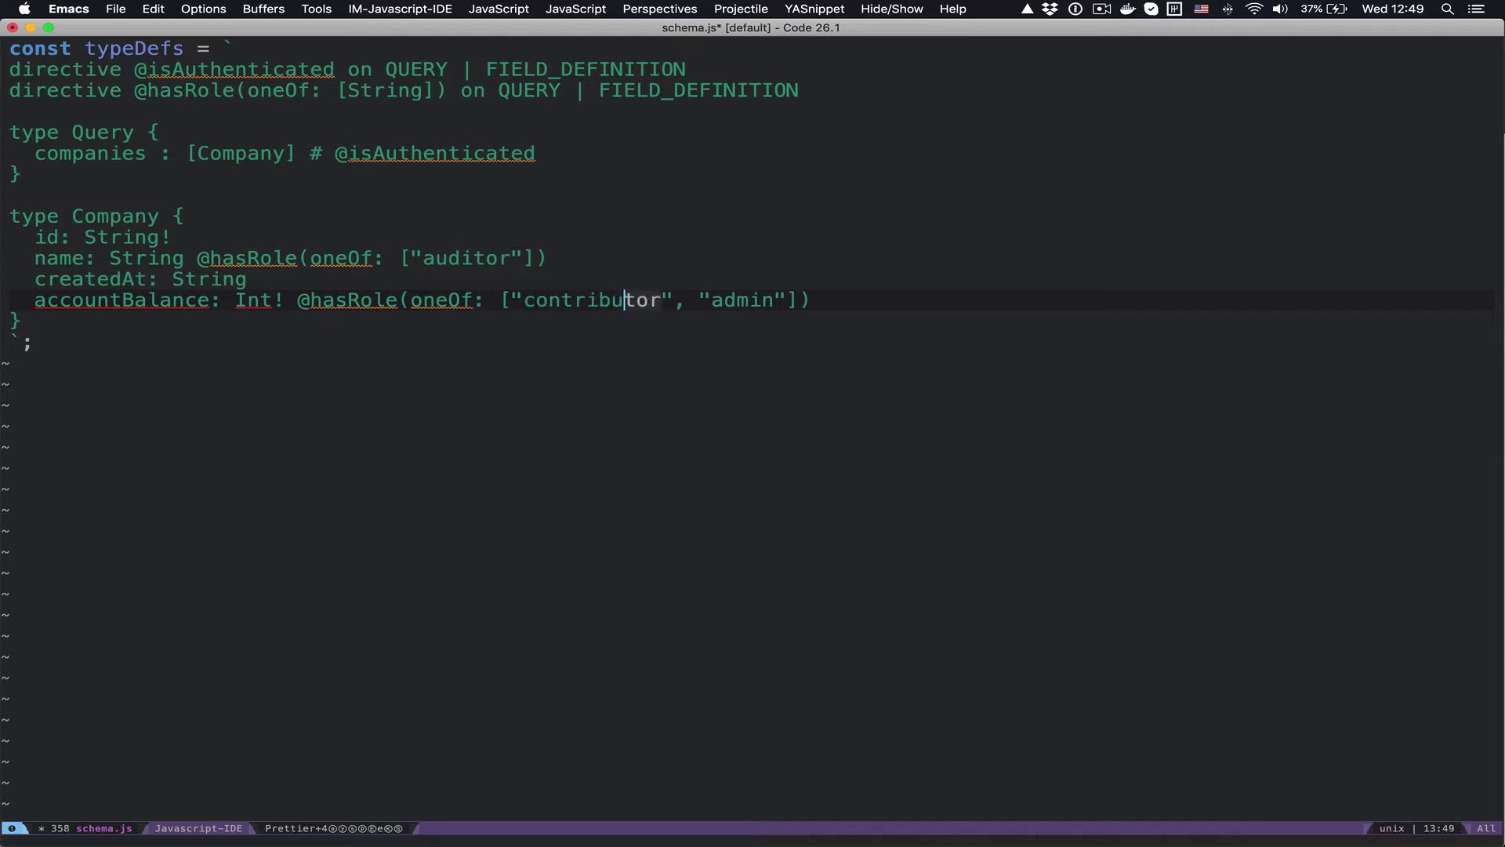
pyautogui.hotkey('ctrl', 'a')
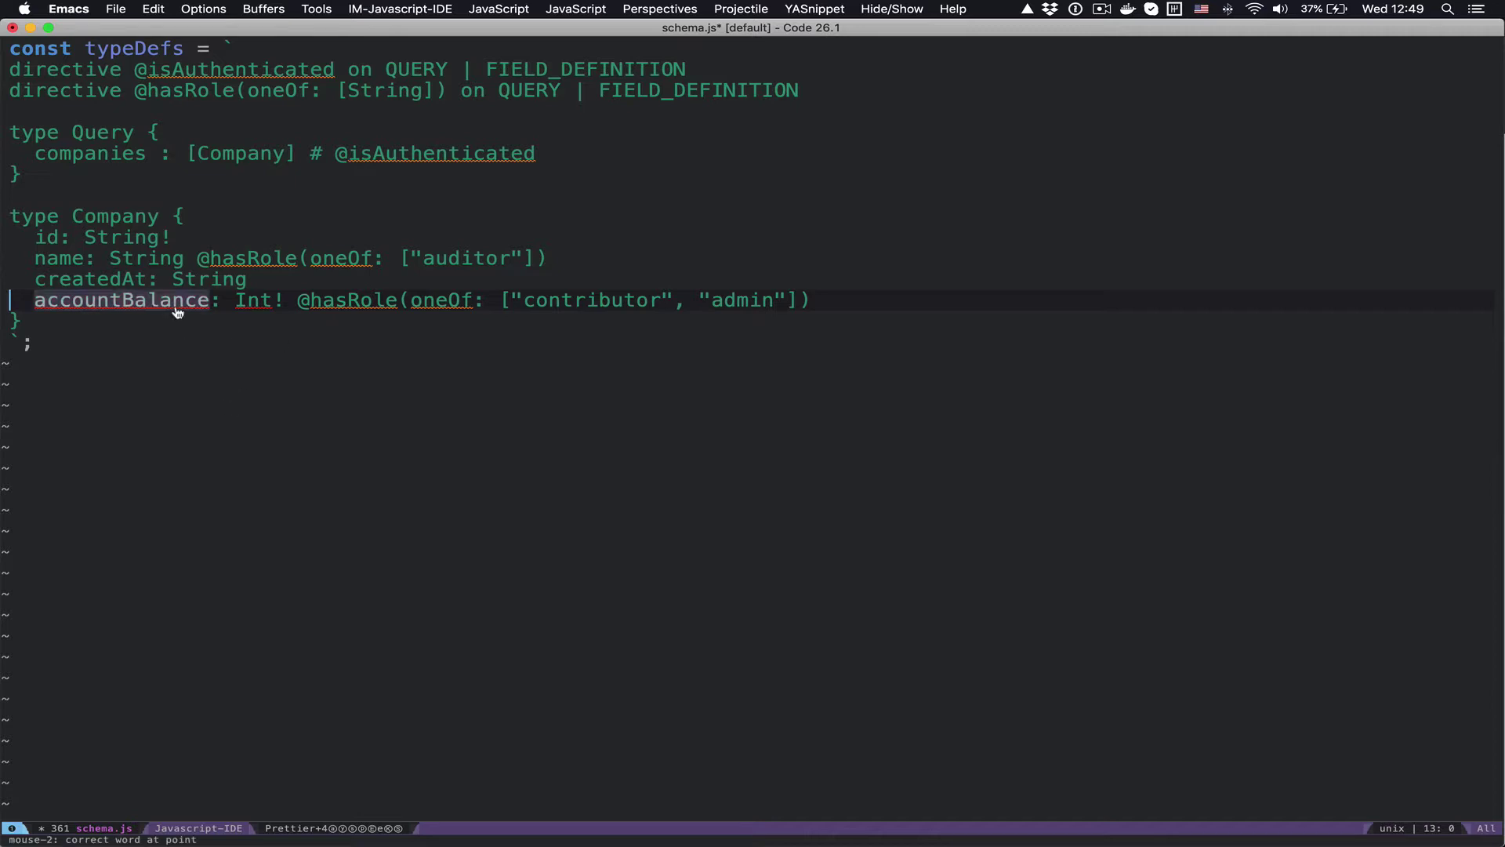
pyautogui.press('super+equal')
pyautogui.press('super+Tab')
pyautogui.press('super+Tab')
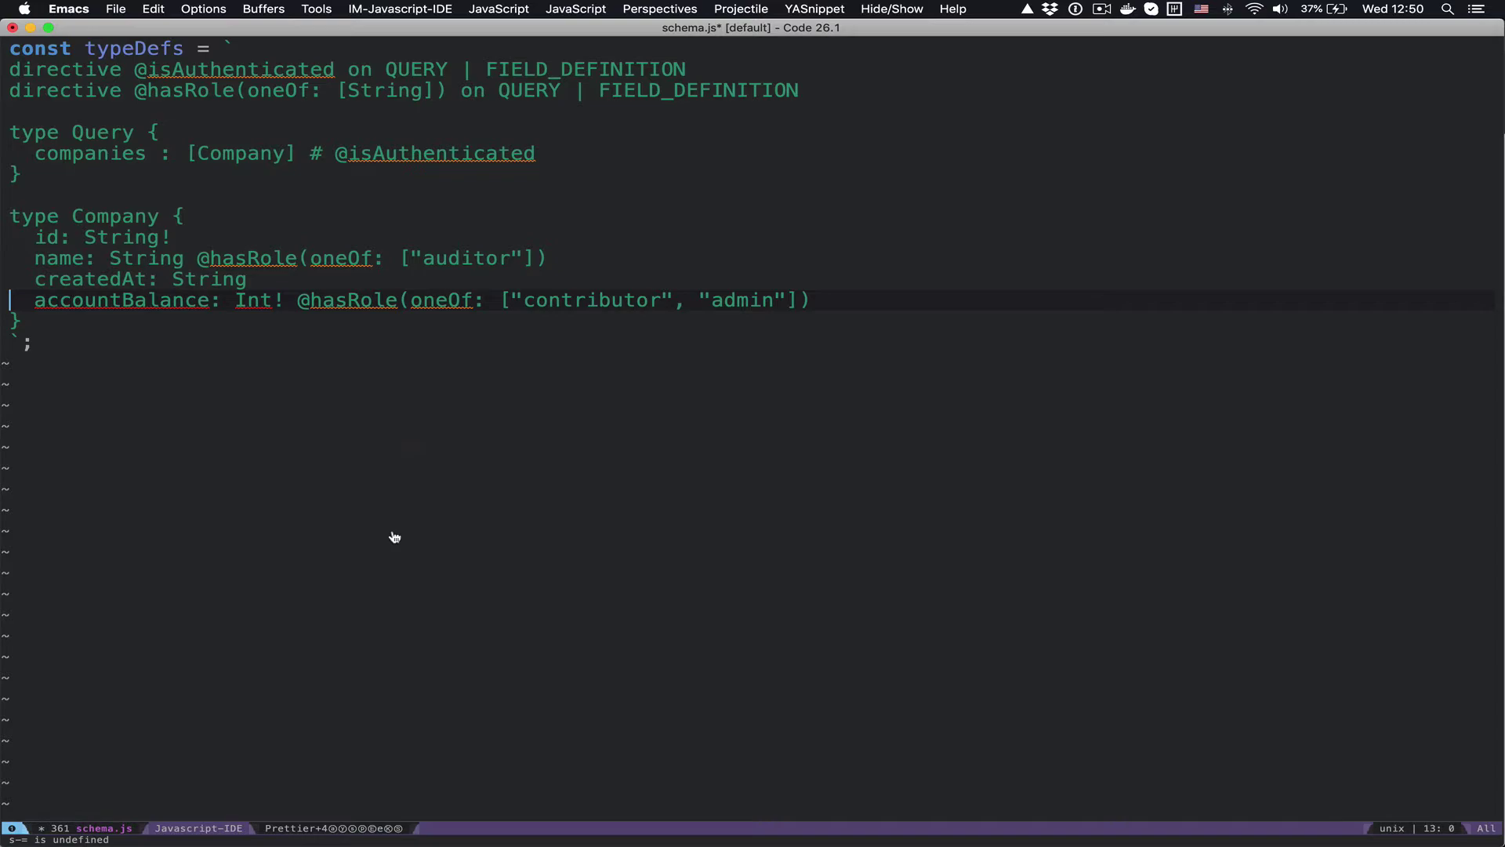
pyautogui.press('super+Tab')
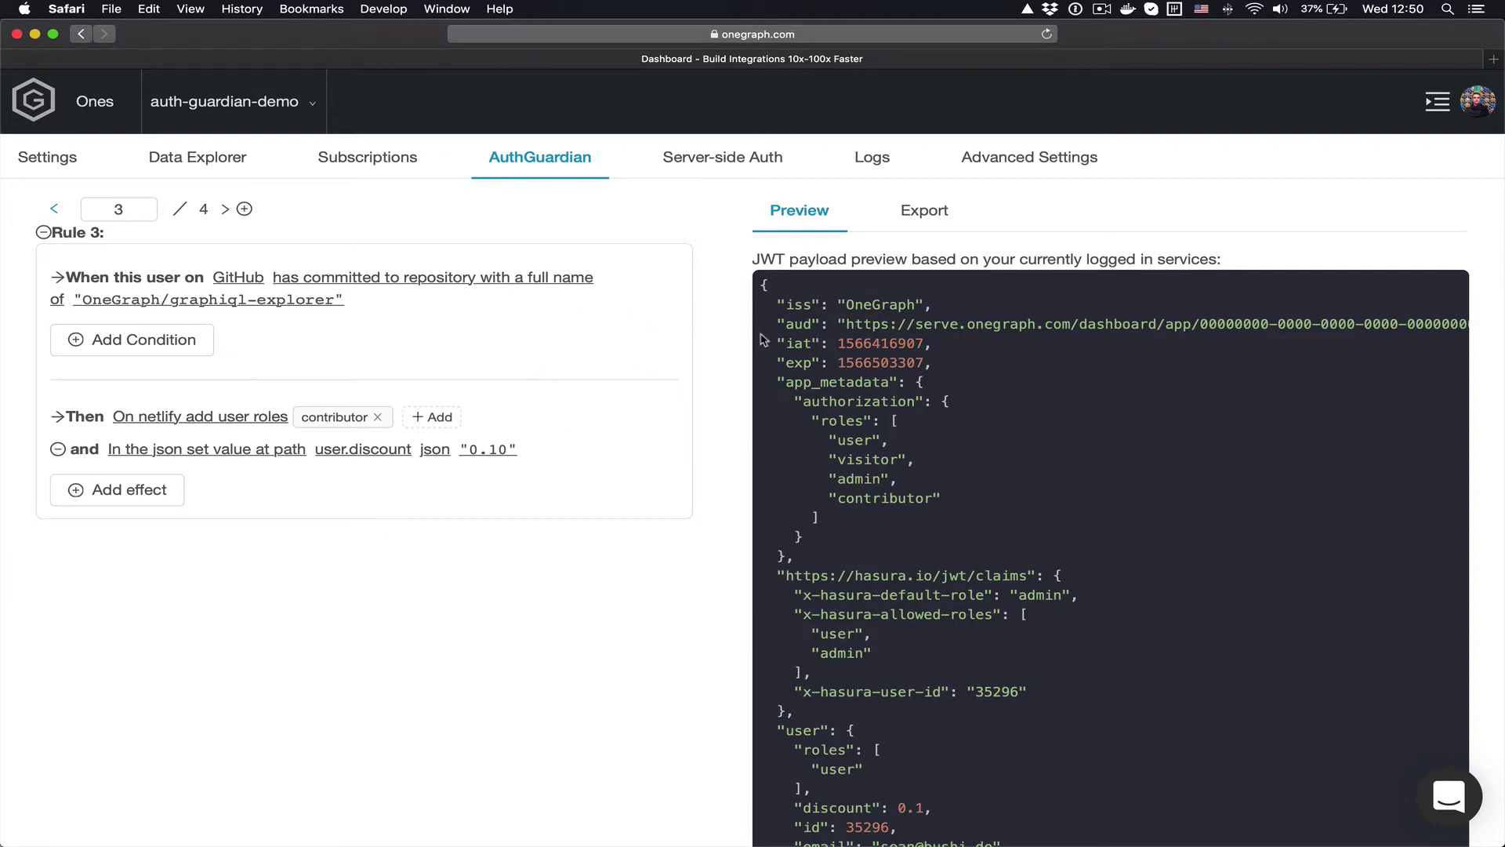
# - Review the exported GraphQL query and JavaScript code
pyautogui.scroll(3, 867, 438)
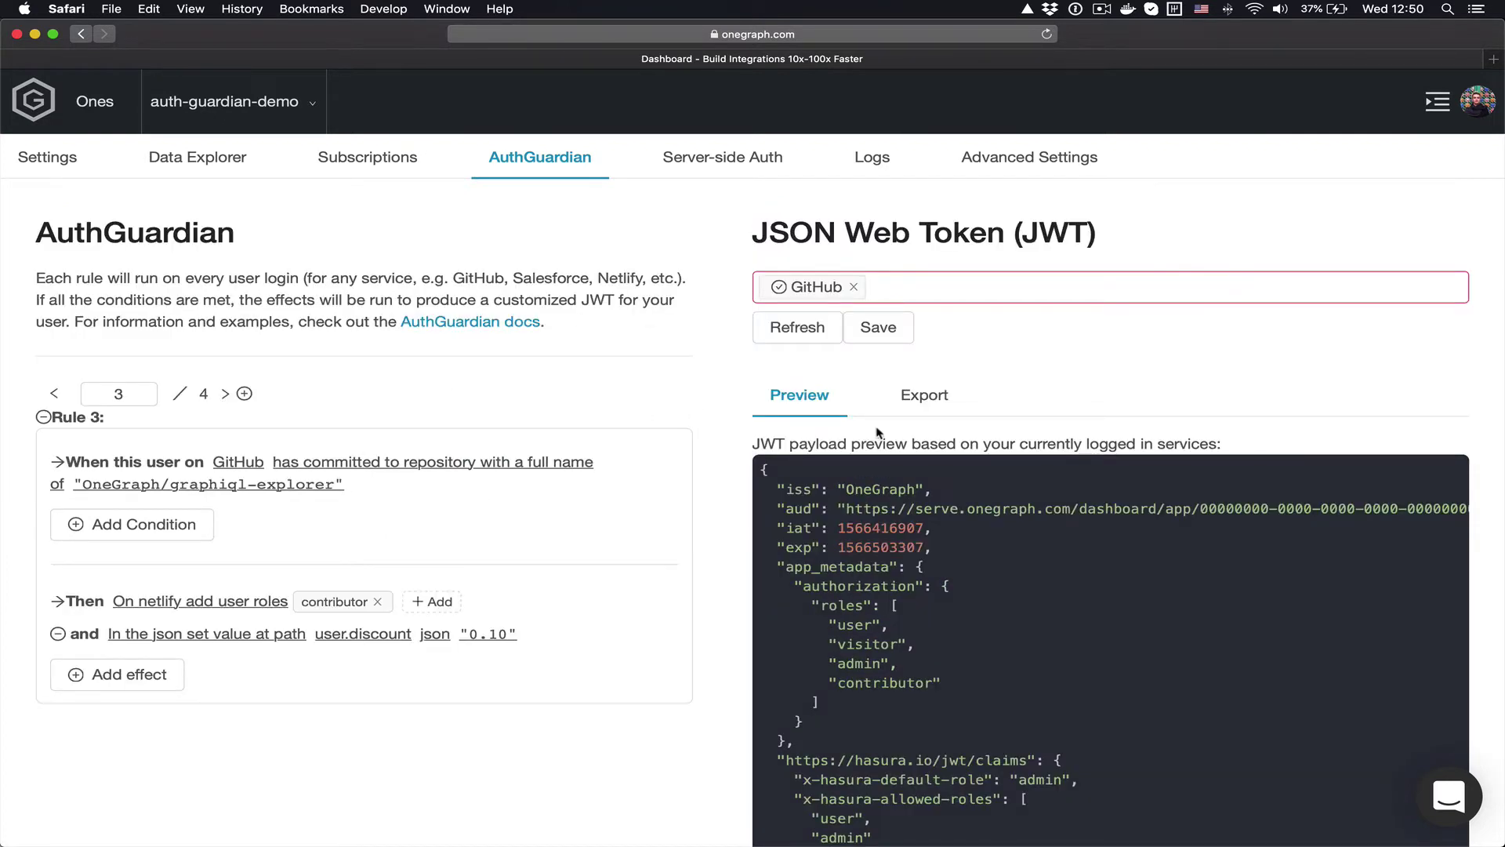
pyautogui.click(917, 396)
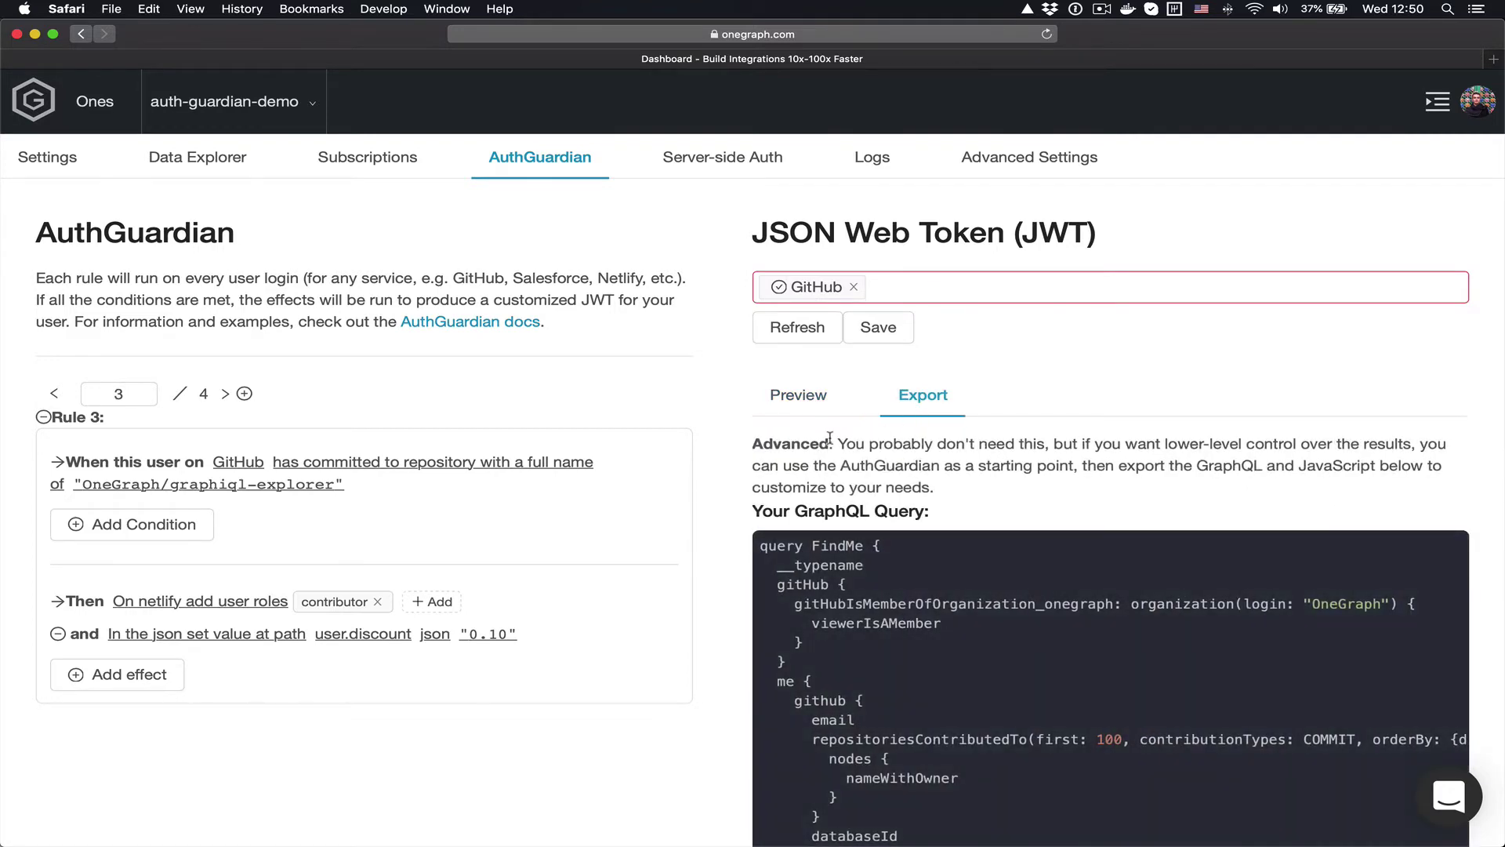
pyautogui.scroll(-2, 781, 404)
pyautogui.moveTo(766, 389); pyautogui.dragTo(872, 720)
pyautogui.click(872, 719)
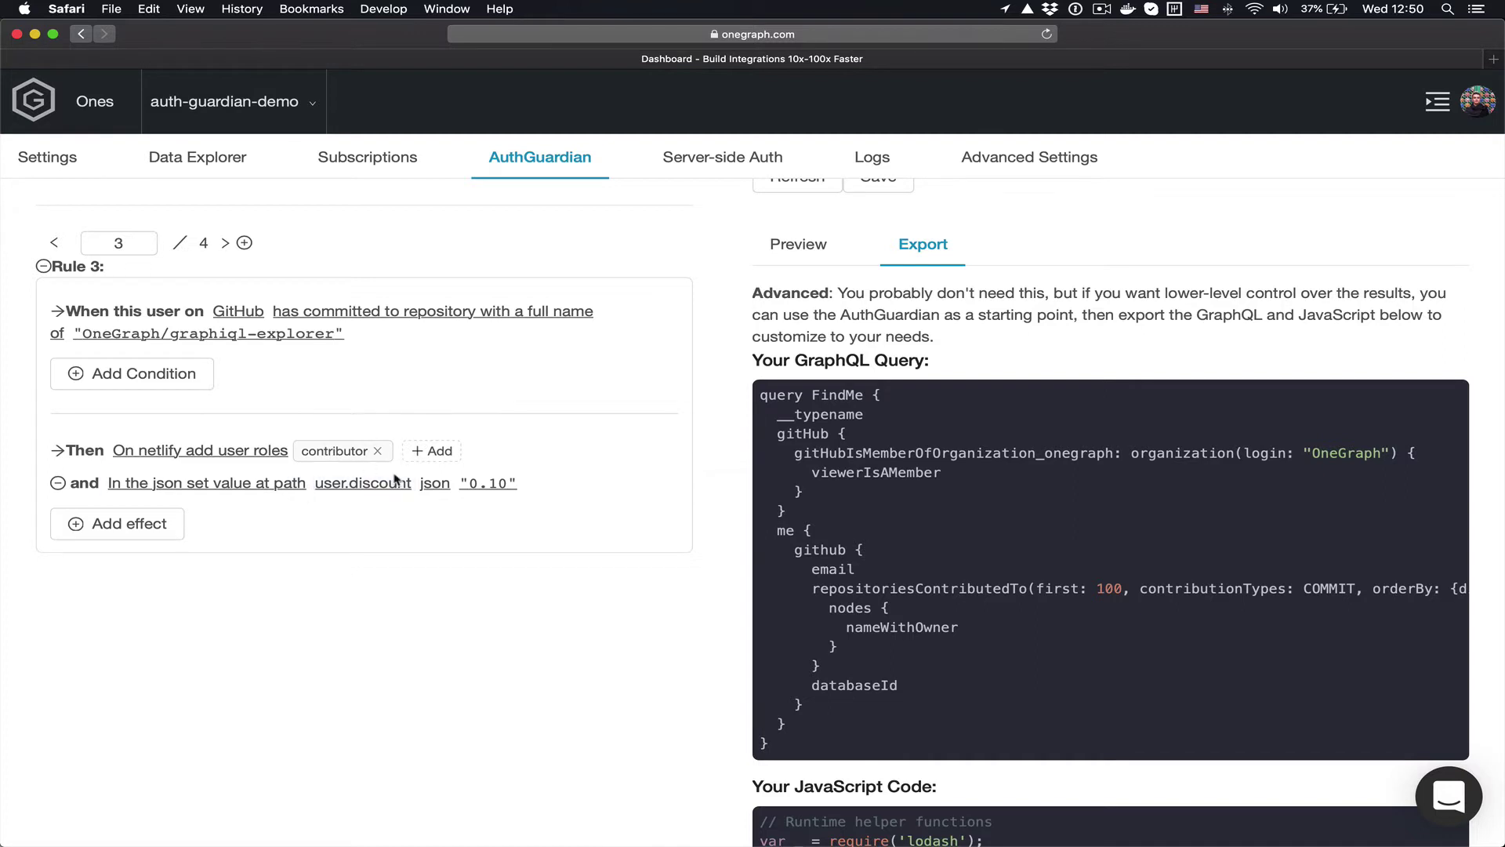
pyautogui.scroll(-4, 729, 424)
pyautogui.scroll(-20, 729, 424)
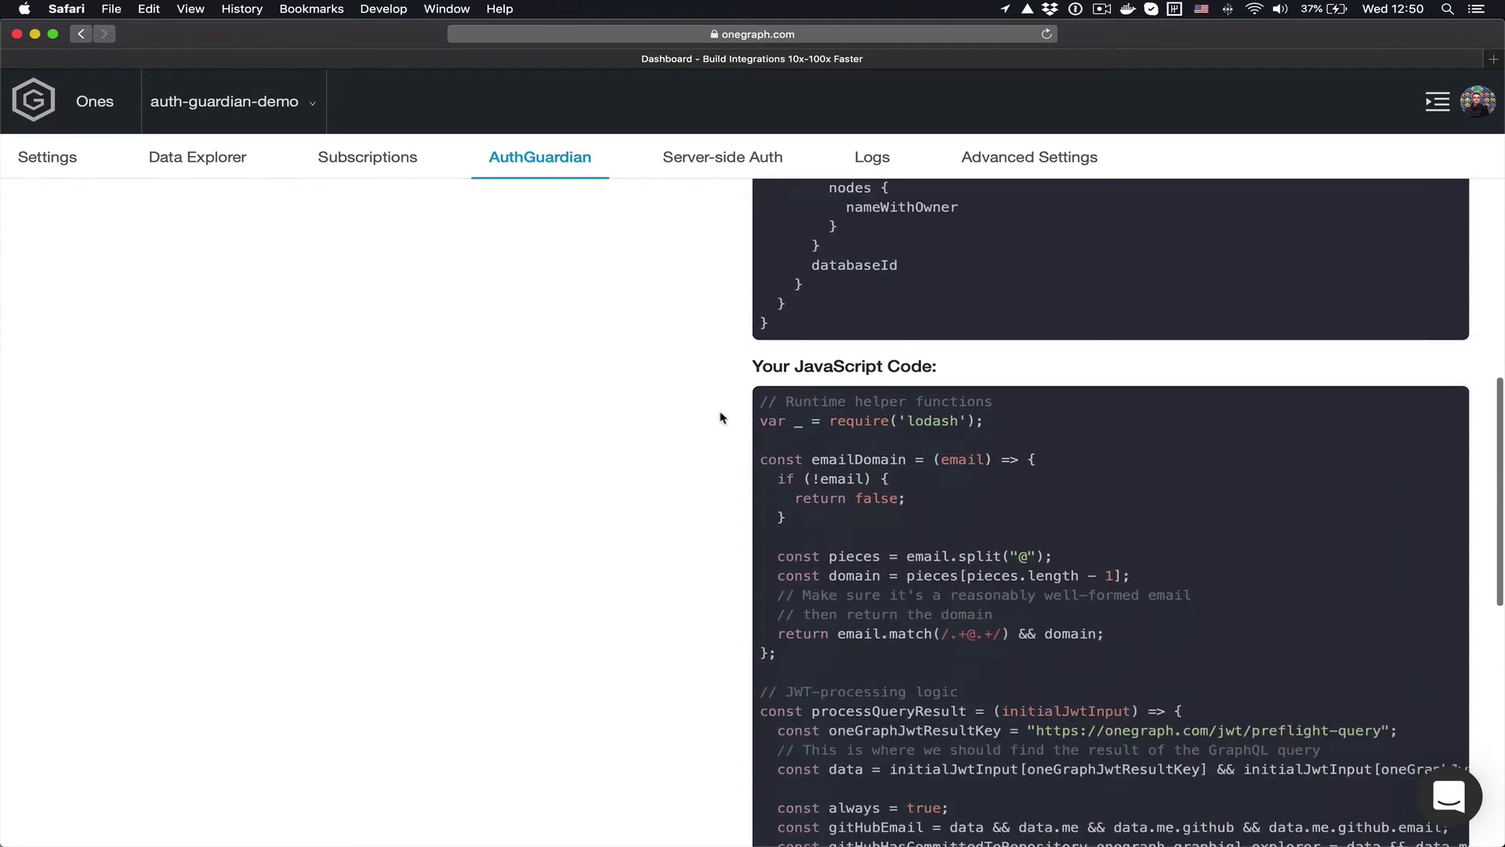
pyautogui.scroll(-4, 829, 337)
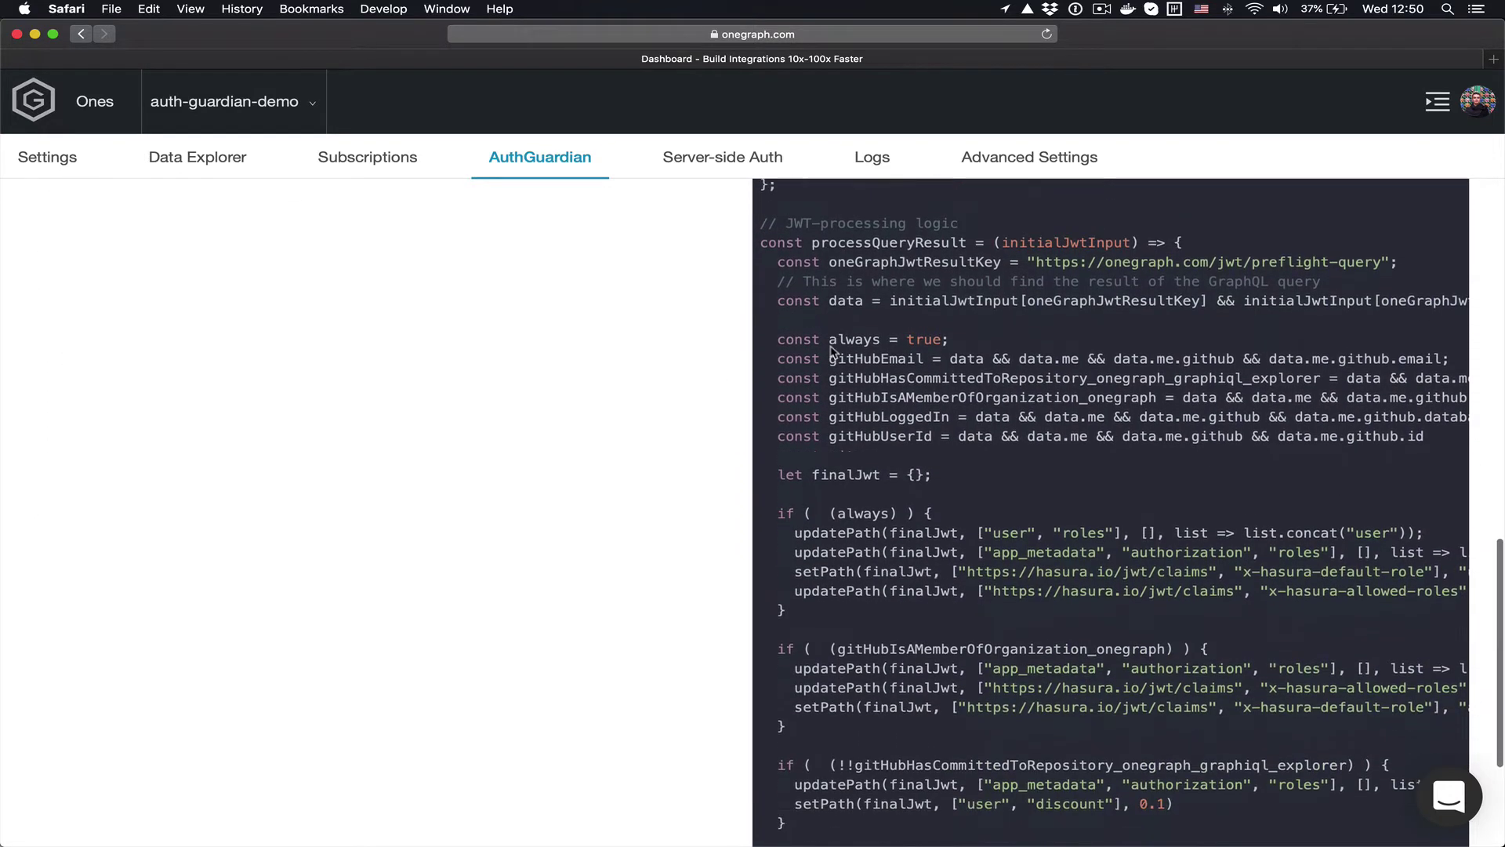
pyautogui.scroll(-4, 835, 361)
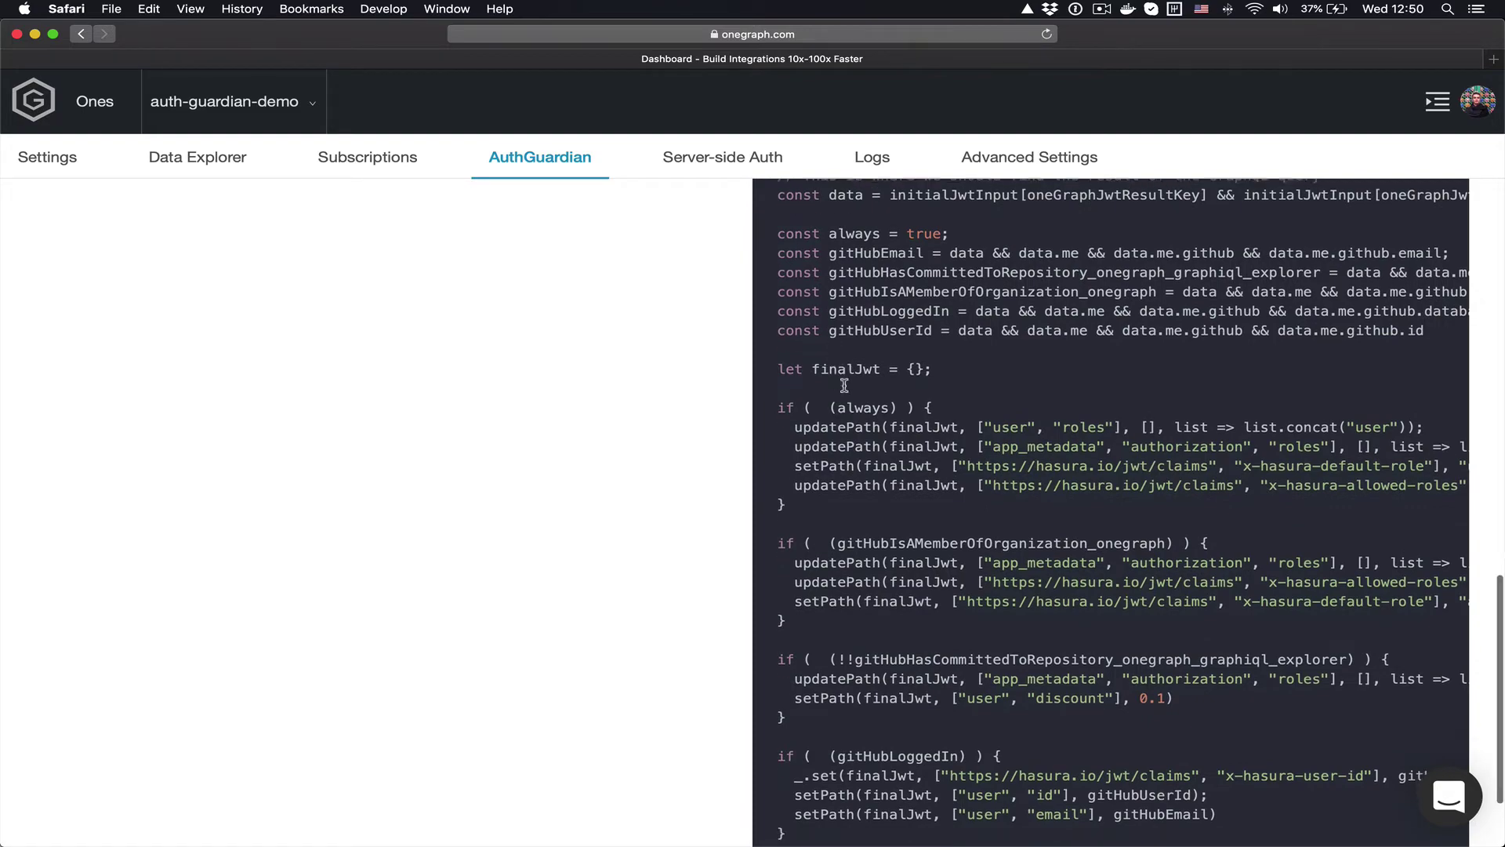
pyautogui.scroll(12, 843, 384)
pyautogui.scroll(4, 845, 389)
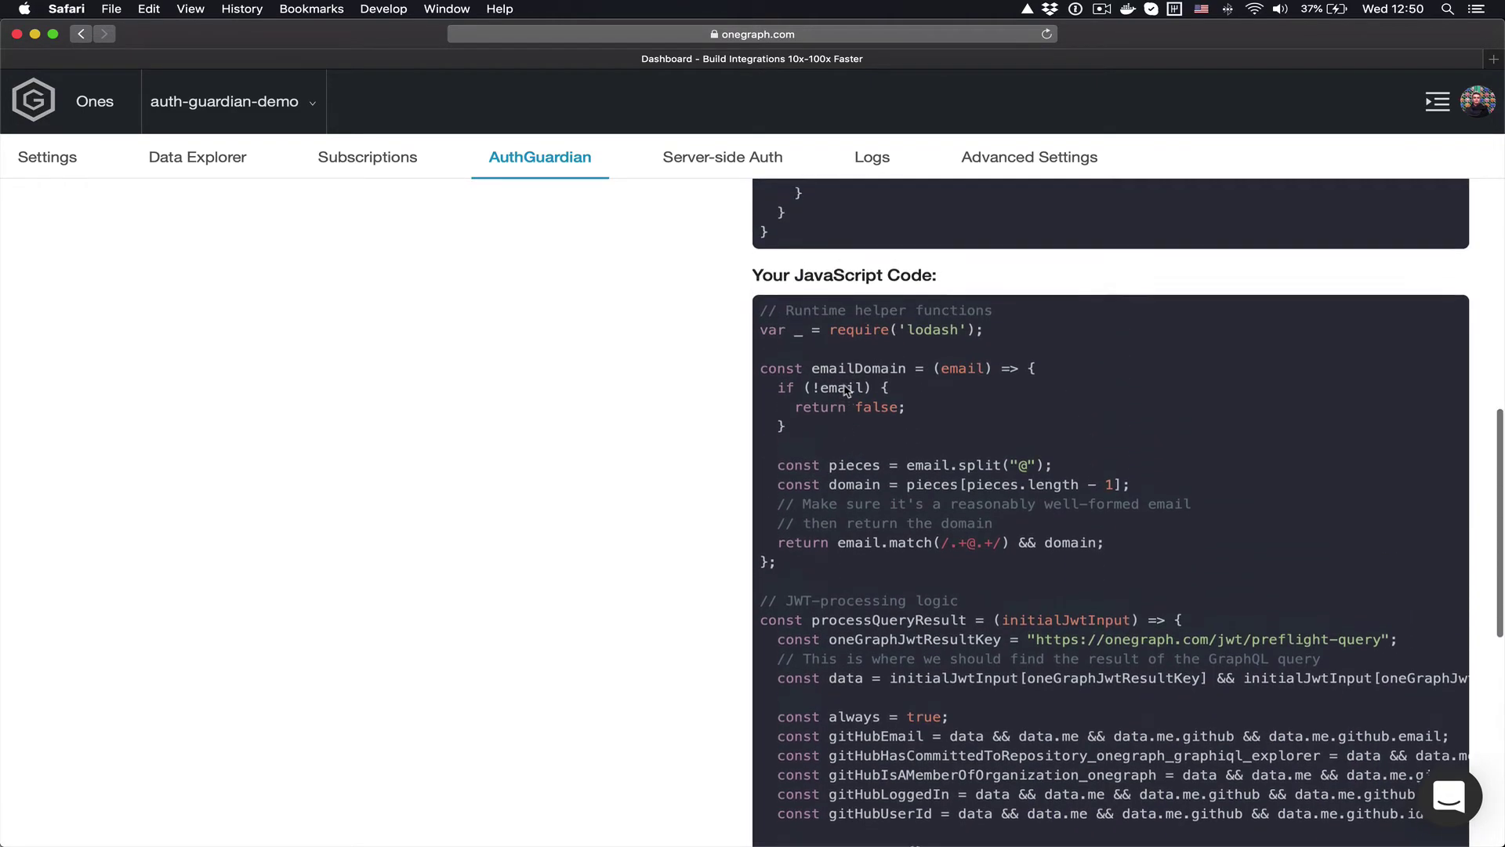
pyautogui.scroll(15, 608, 354)
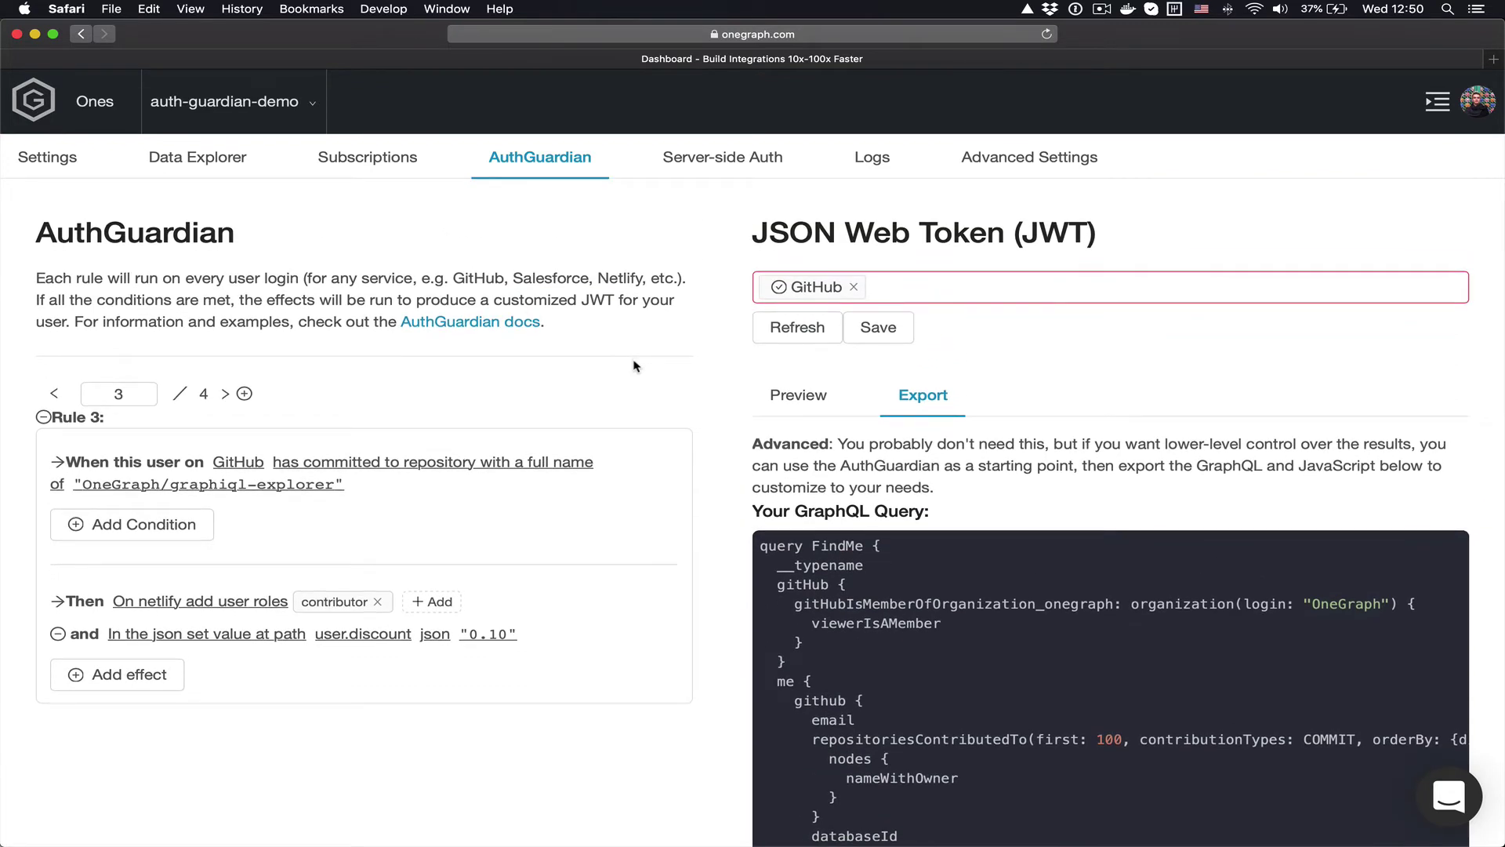
# - From the JWT preview, save and activate the rules, then go to the Data Explorer
pyautogui.click(806, 384)
pyautogui.click(884, 345)
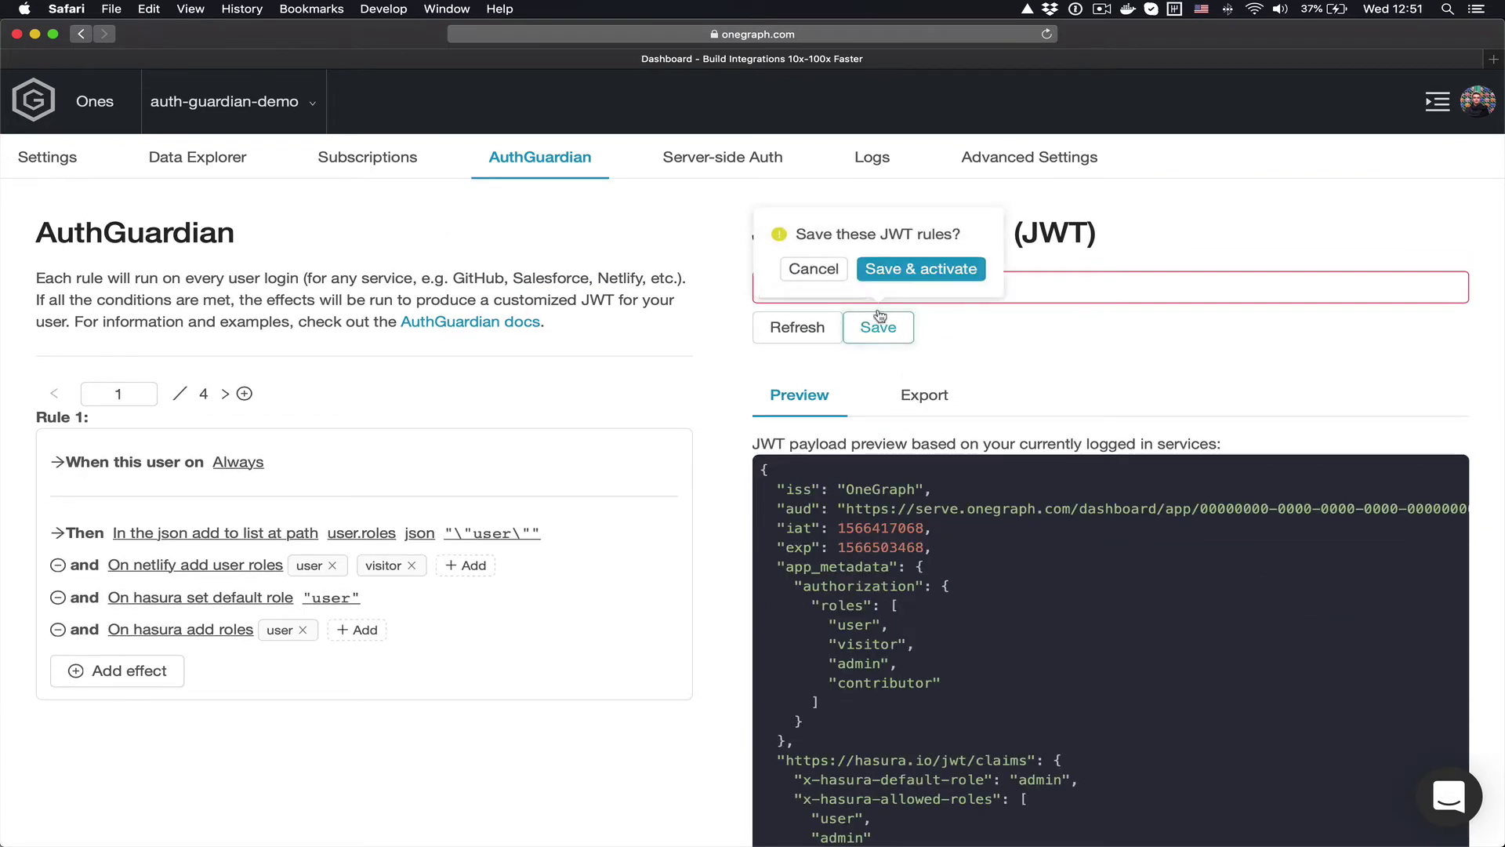
pyautogui.click(866, 268)
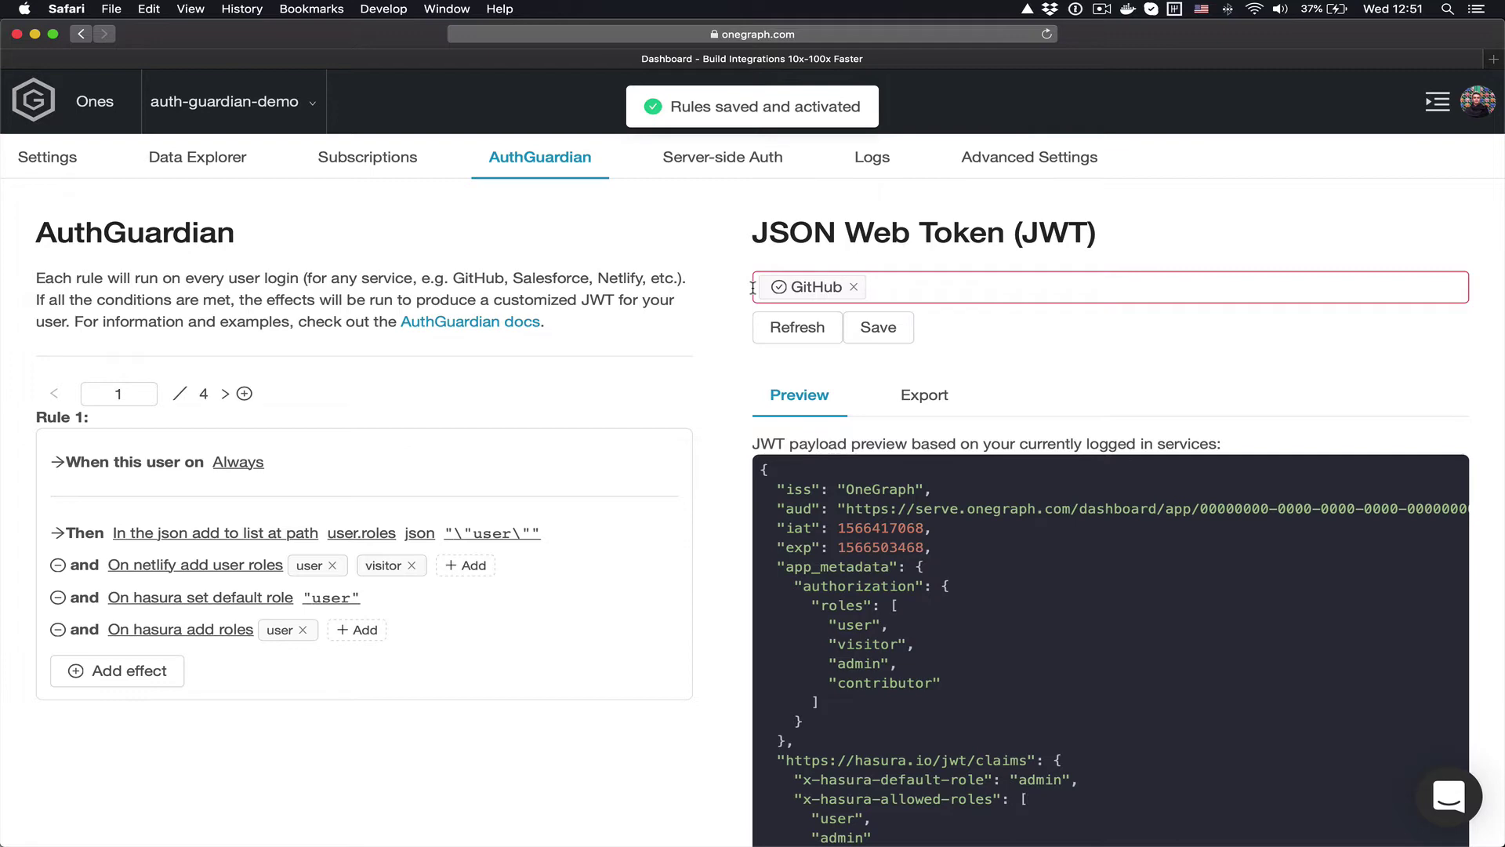
pyautogui.click(236, 157)
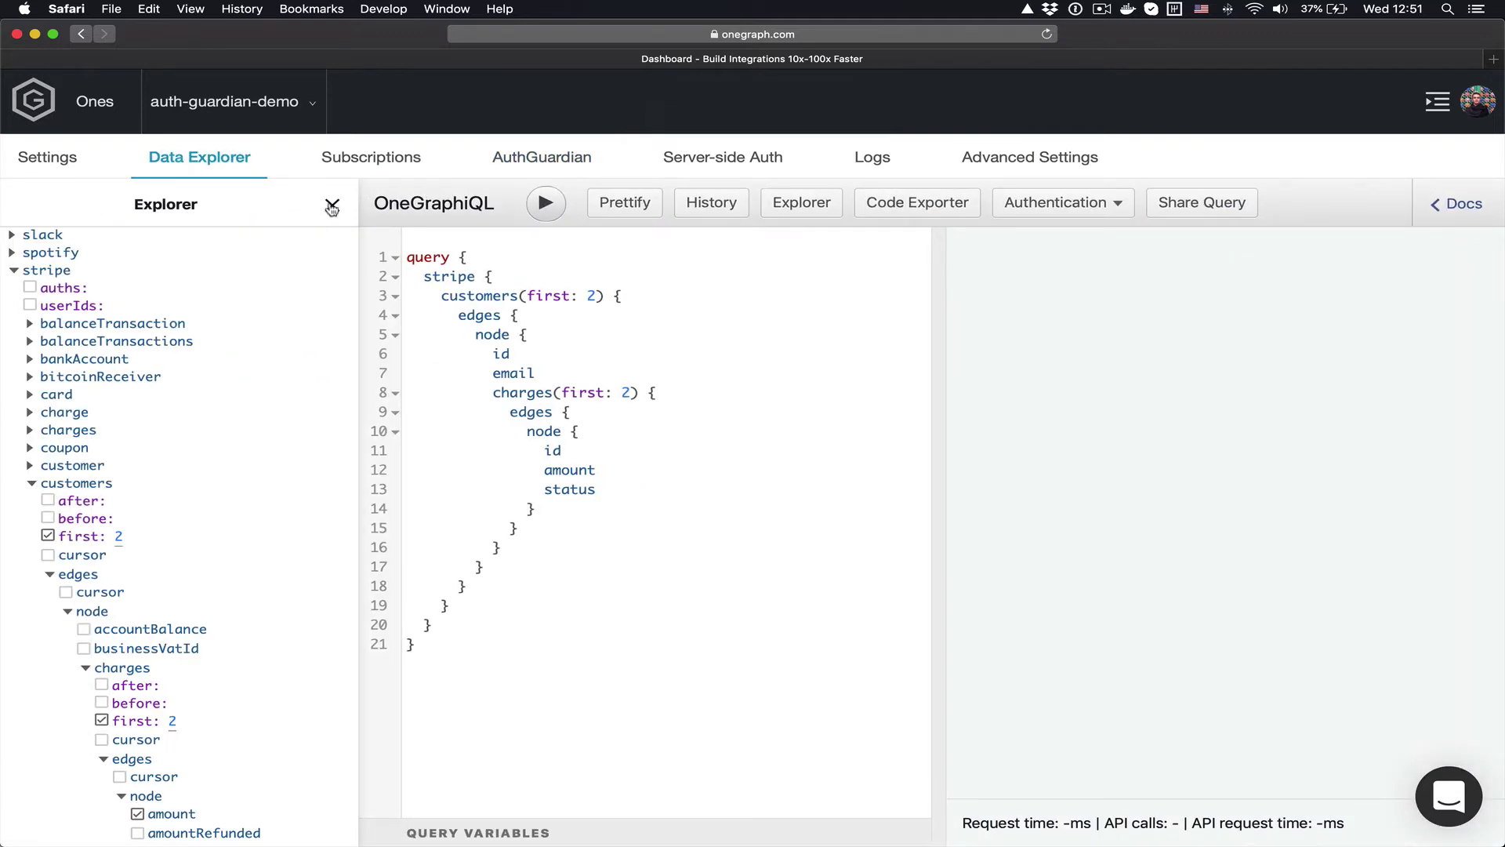
# - Hide the schema explorer, log out of GitHub, and re-login authorizing auth-guardian-demo
pyautogui.click(332, 204)
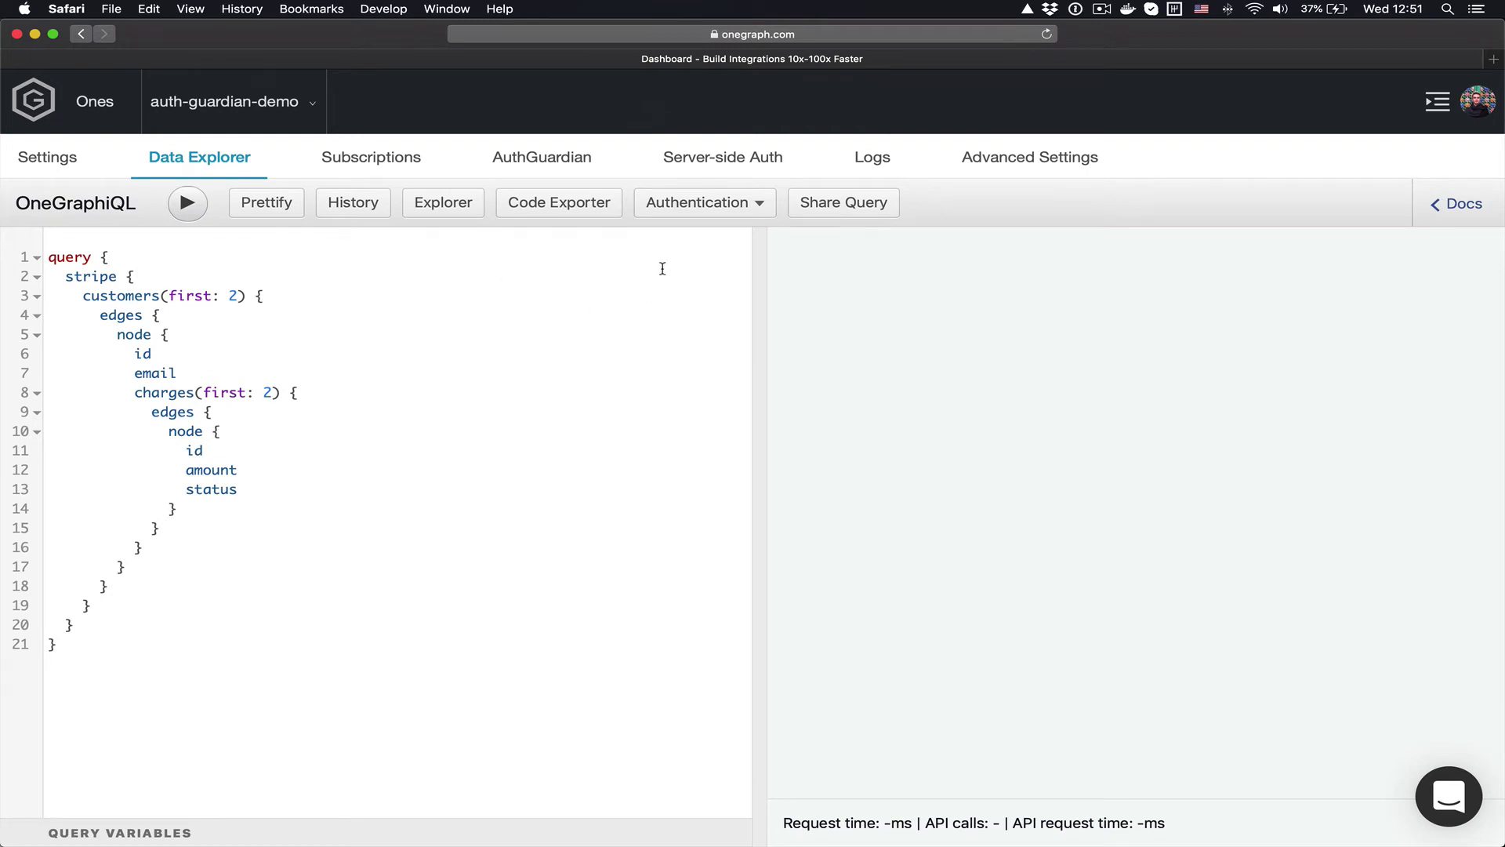
pyautogui.click(693, 208)
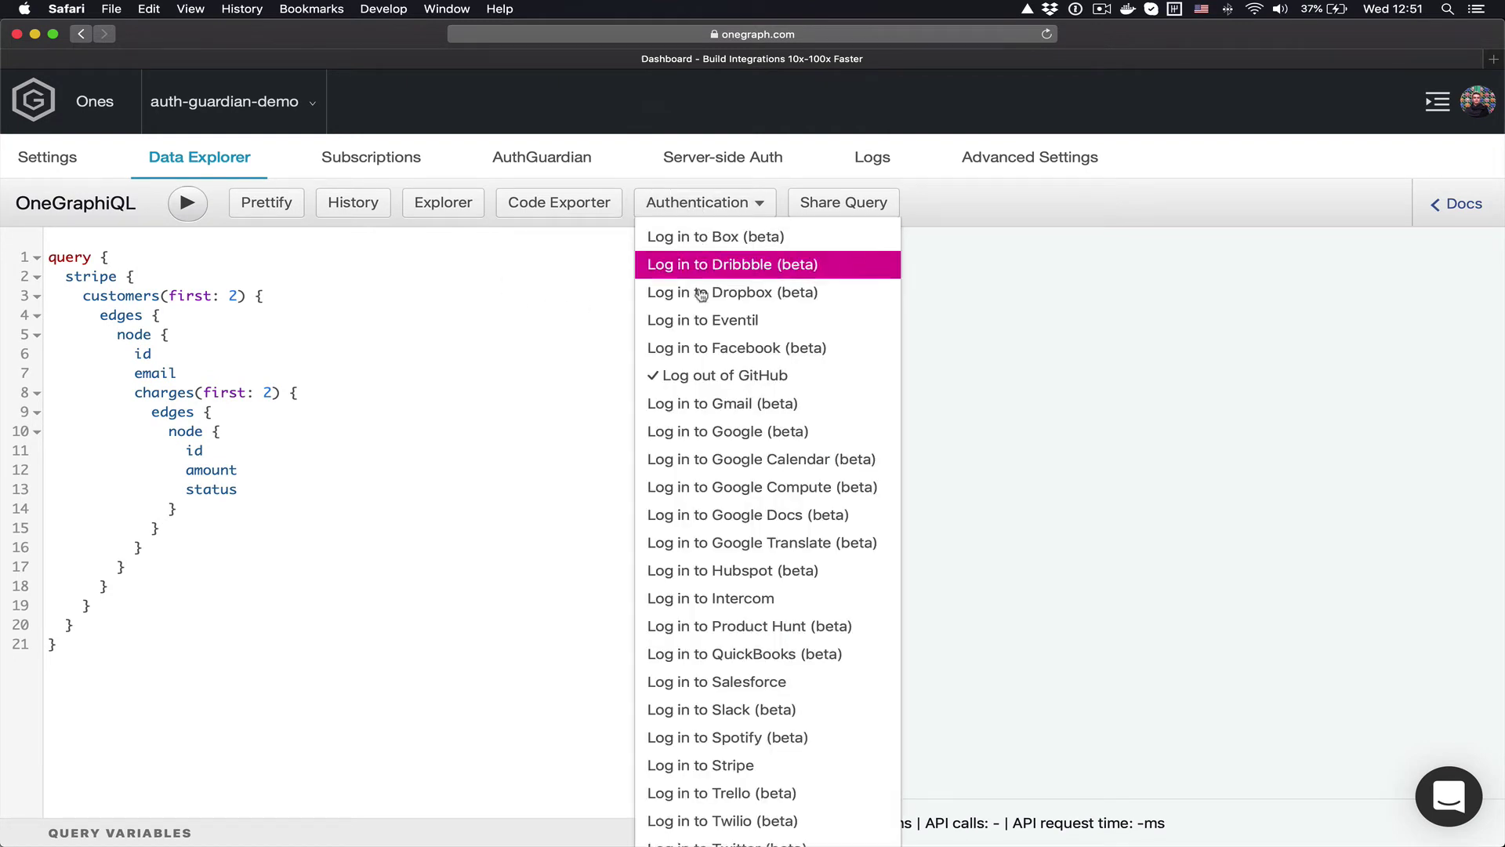
pyautogui.click(715, 376)
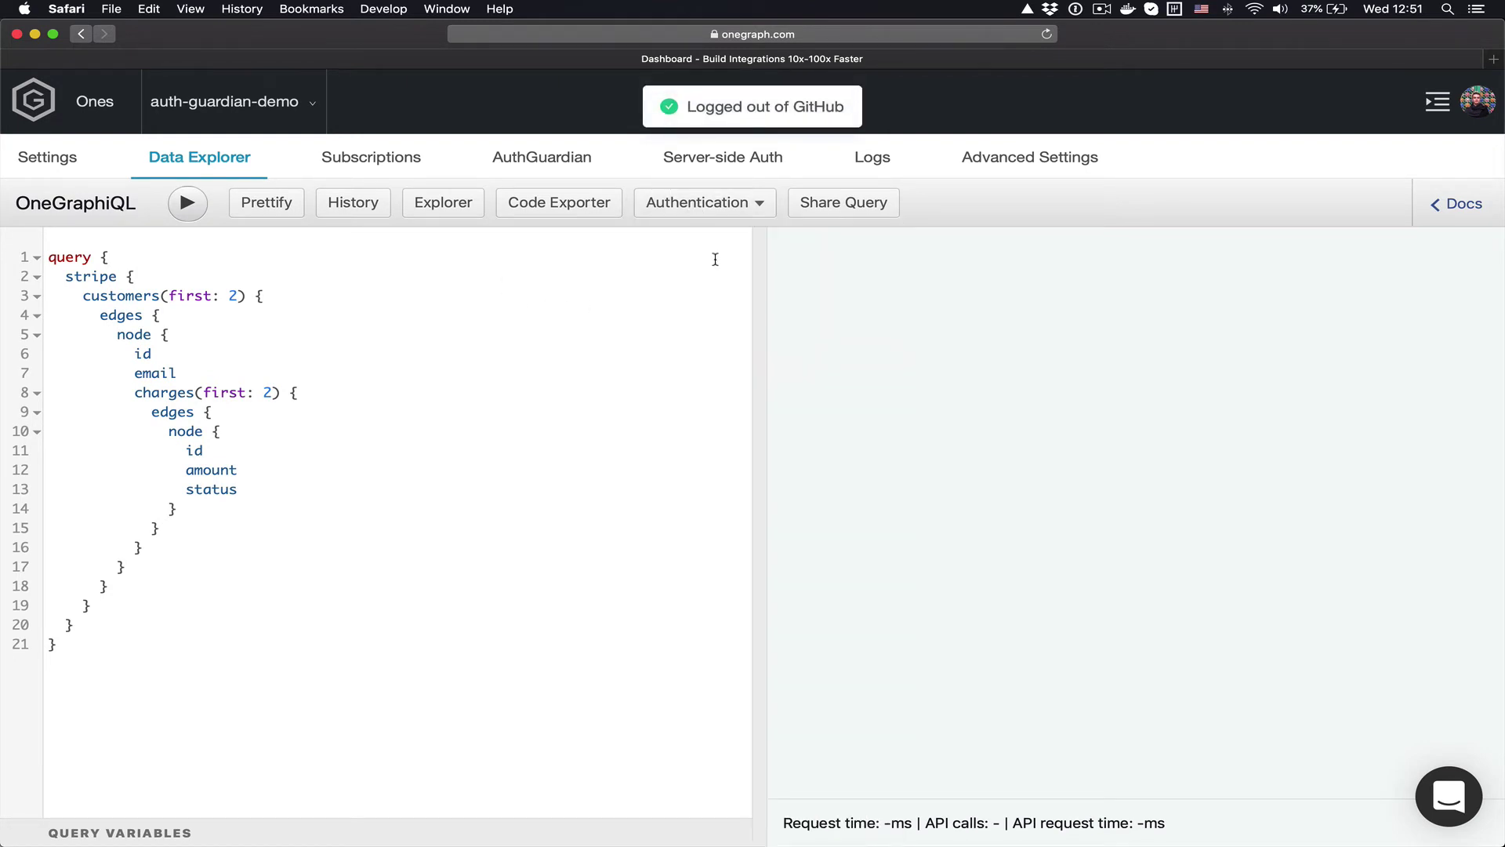
pyautogui.click(714, 203)
pyautogui.click(715, 375)
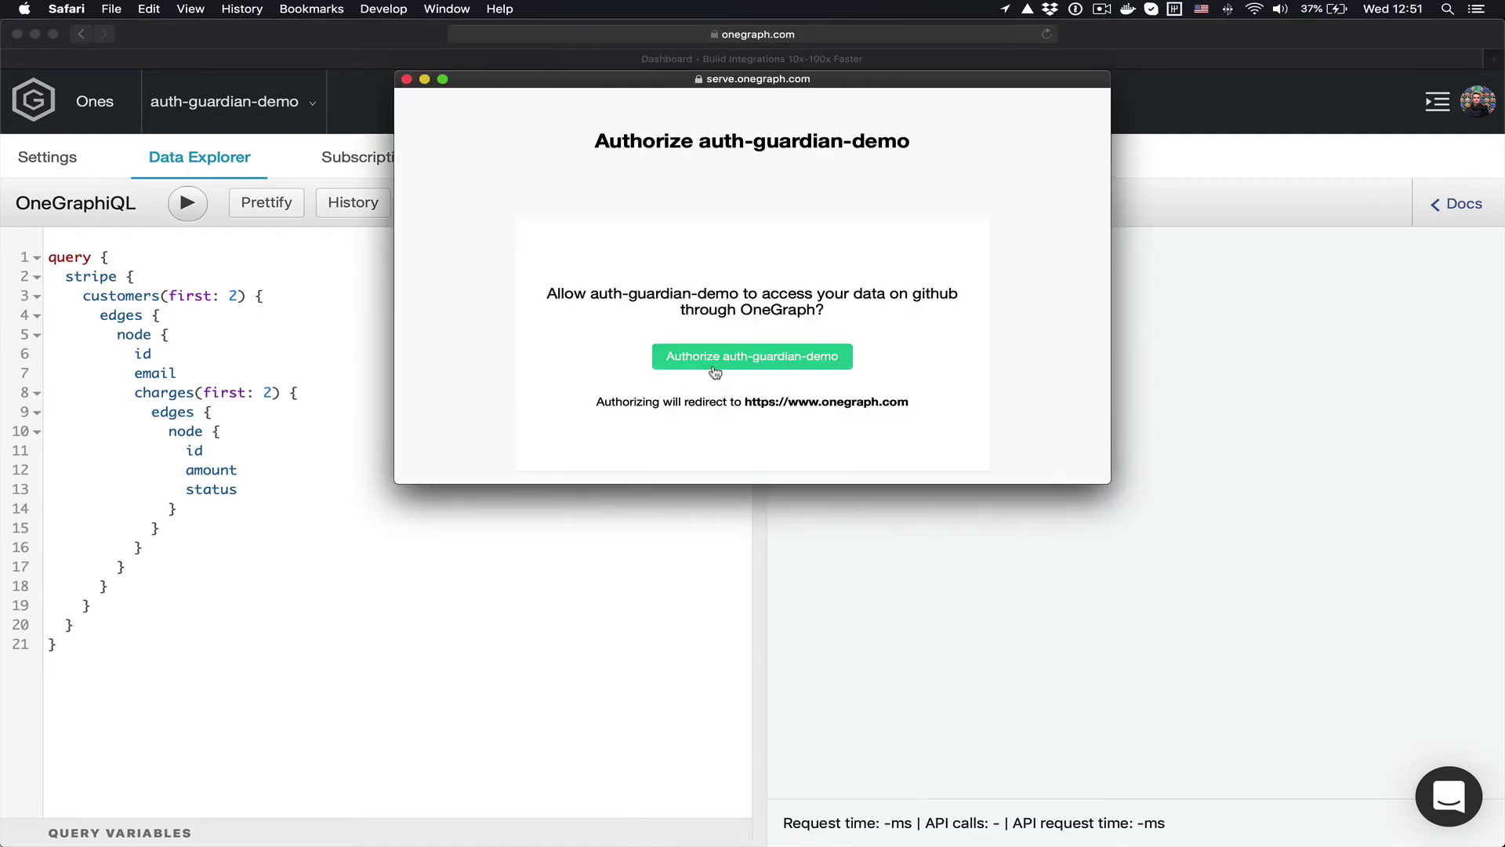
pyautogui.click(715, 370)
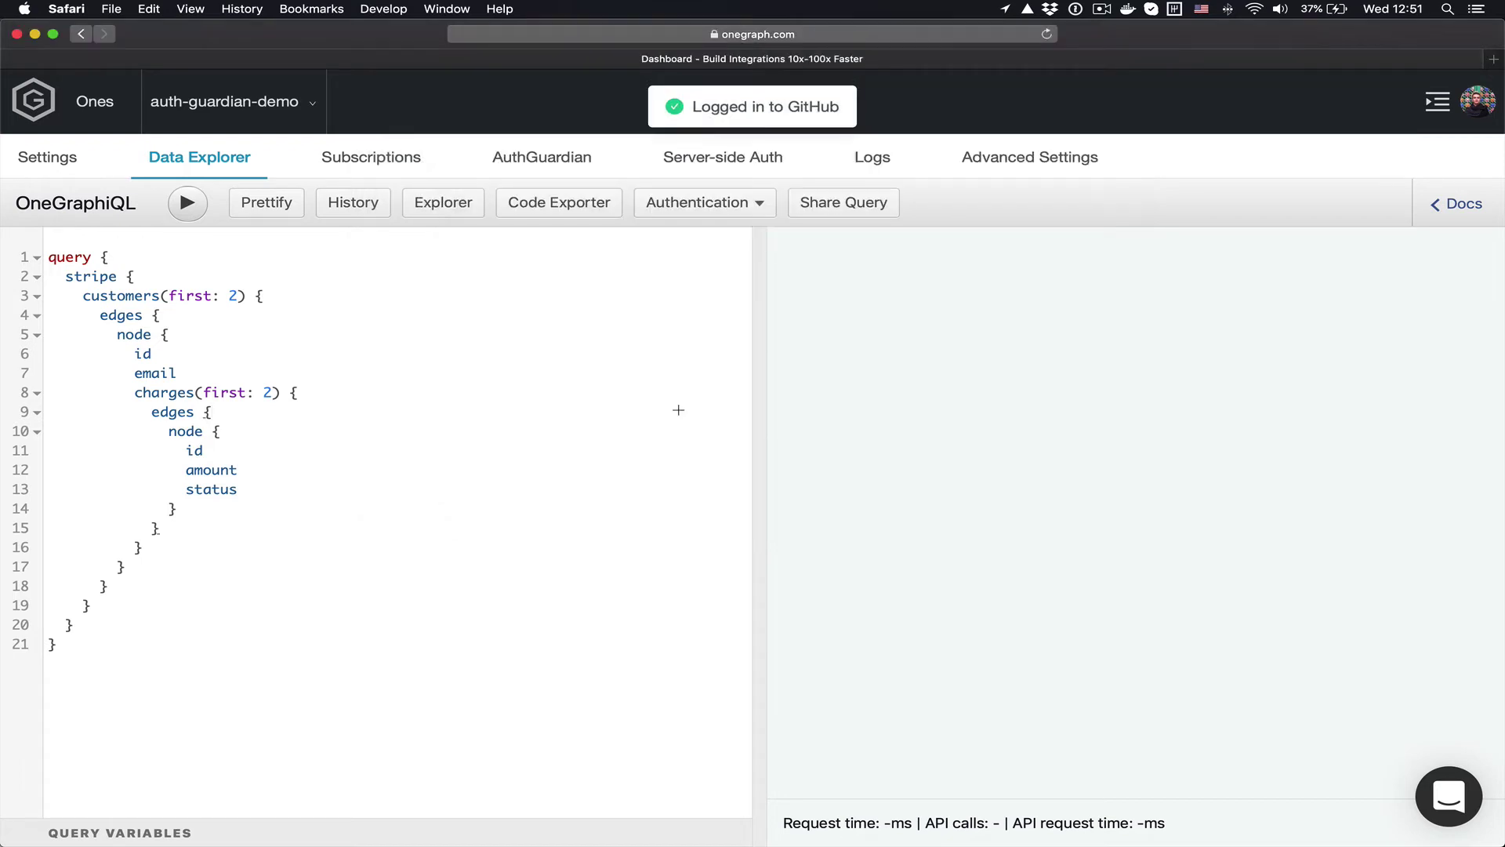
# - In the Web Inspector console, read and JSON.parse the oneGraph:<appId> localStorage entry
pyautogui.press('super+alt+c')
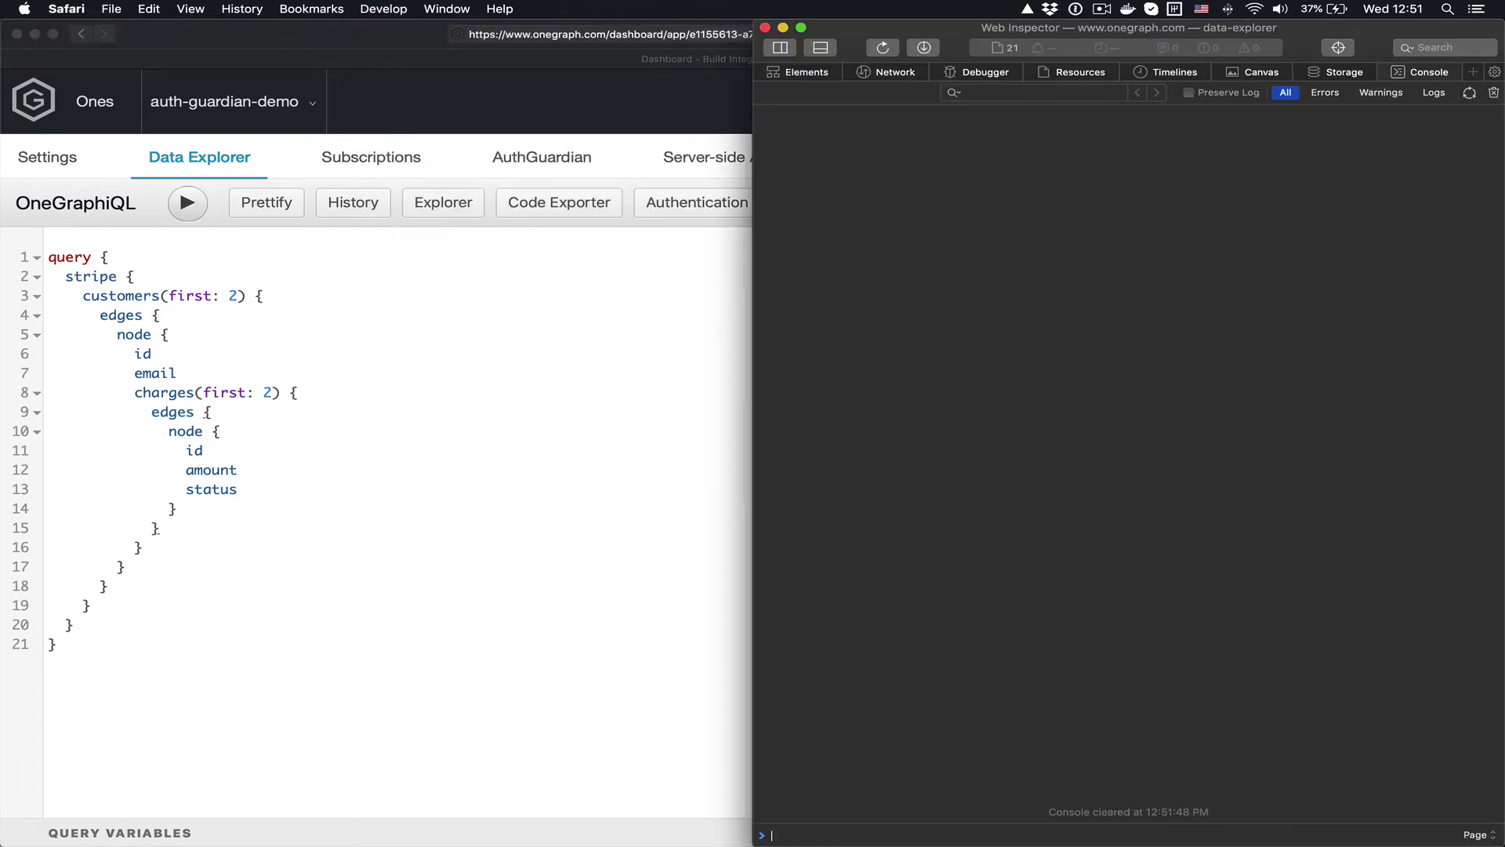
pyautogui.write('localStorage.')
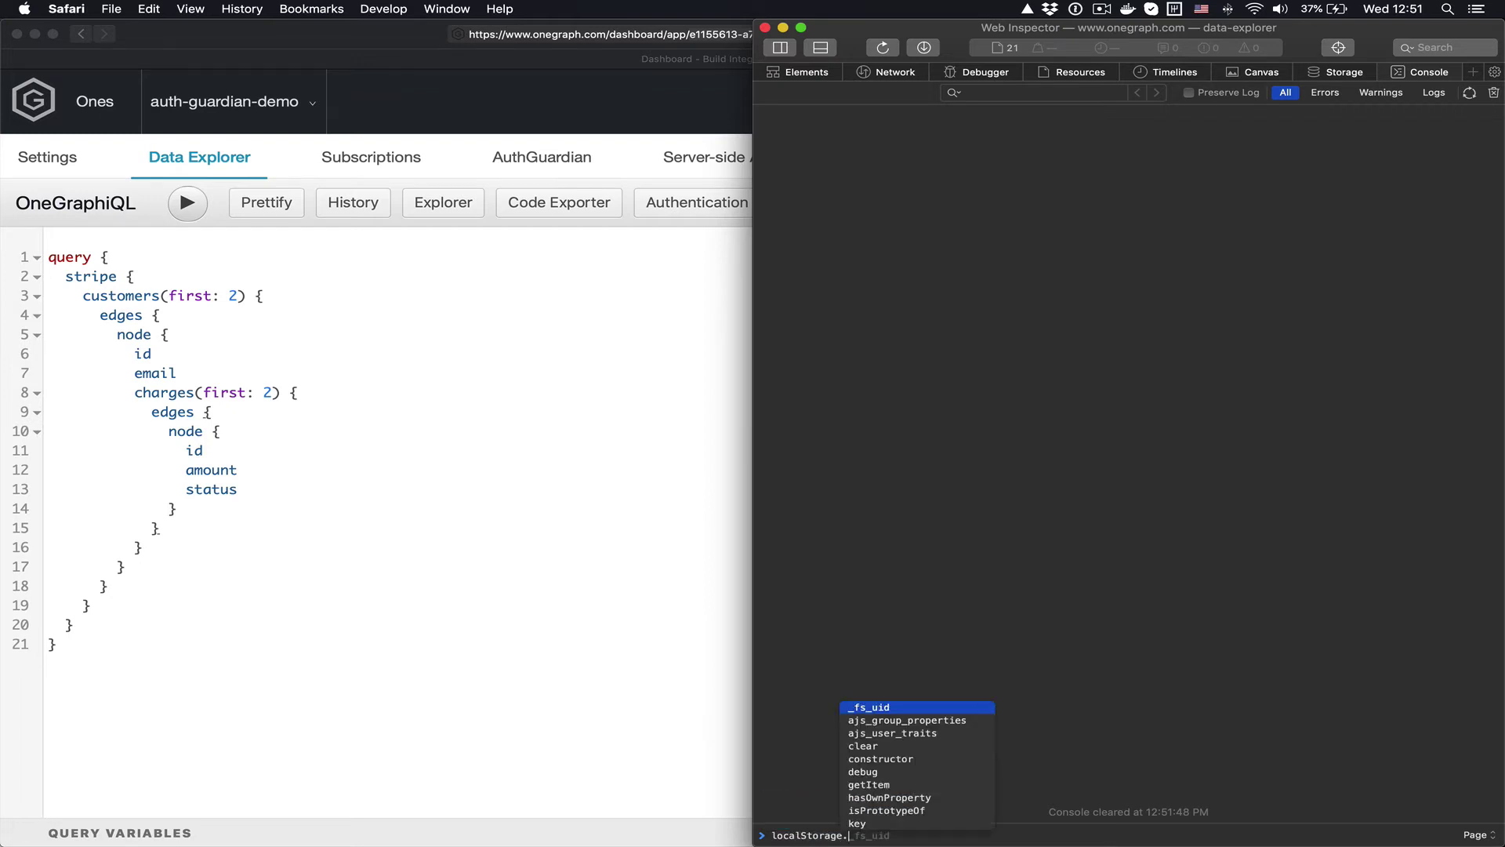
pyautogui.write('get')
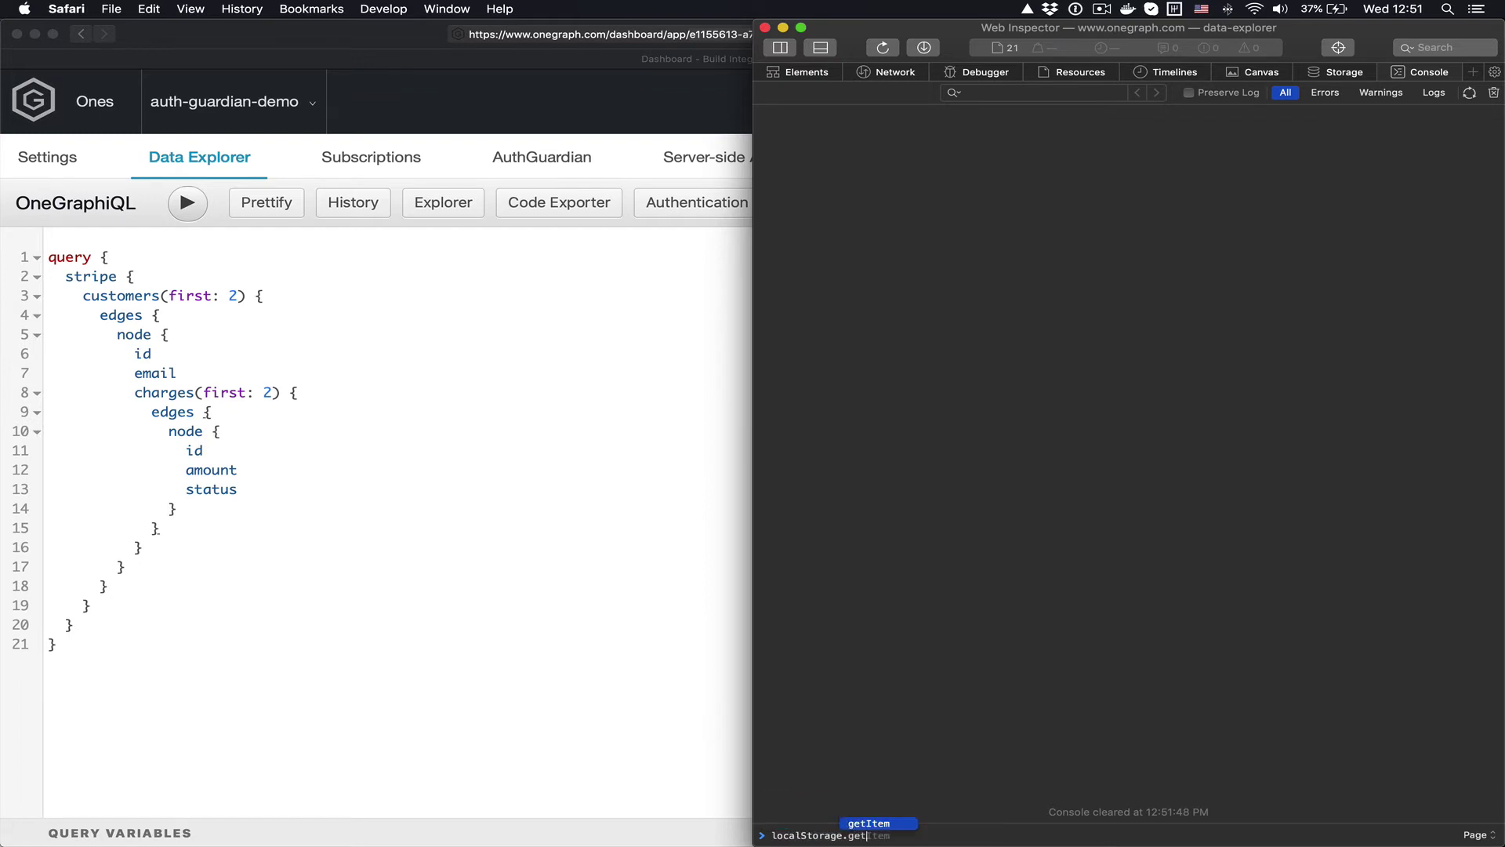
pyautogui.write('Item("oneGraph:')
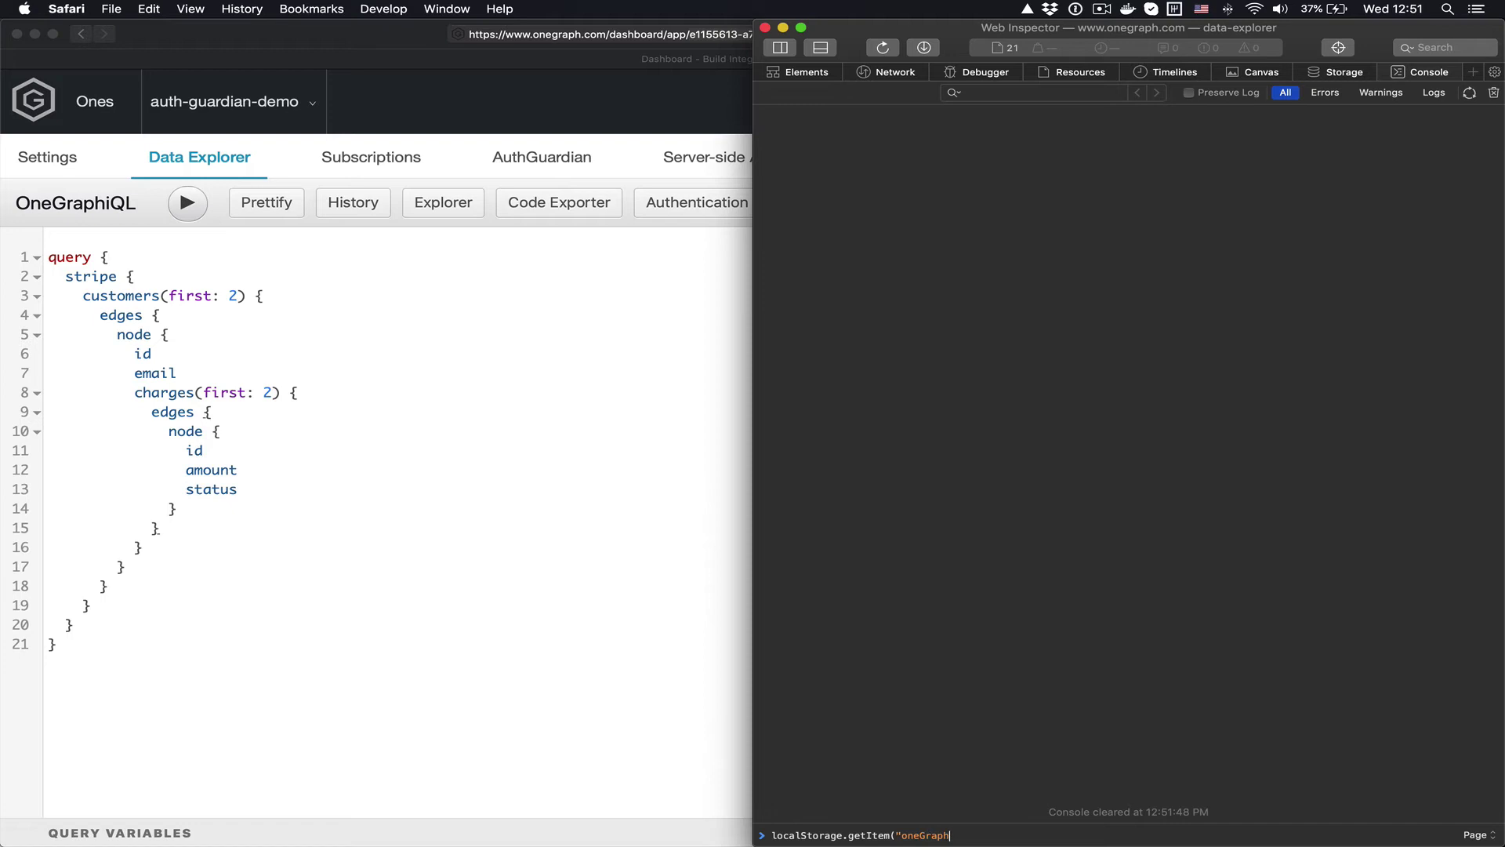
pyautogui.write('e1155613-a79e-40d0-9b68-3dbe2b63ba96')
pyautogui.write('")')
pyautogui.press('Return')
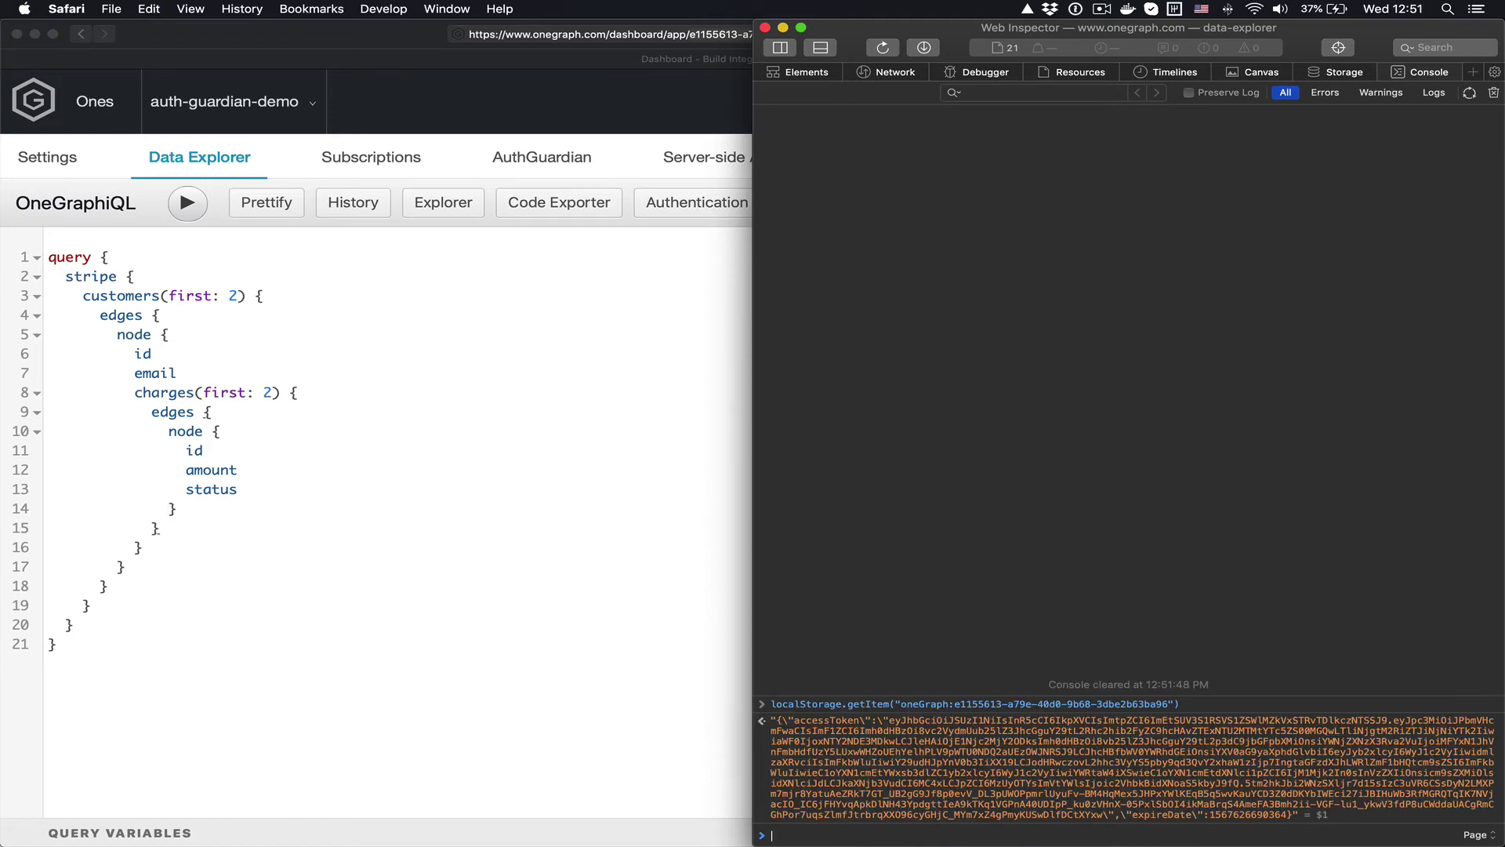
pyautogui.press('Up')
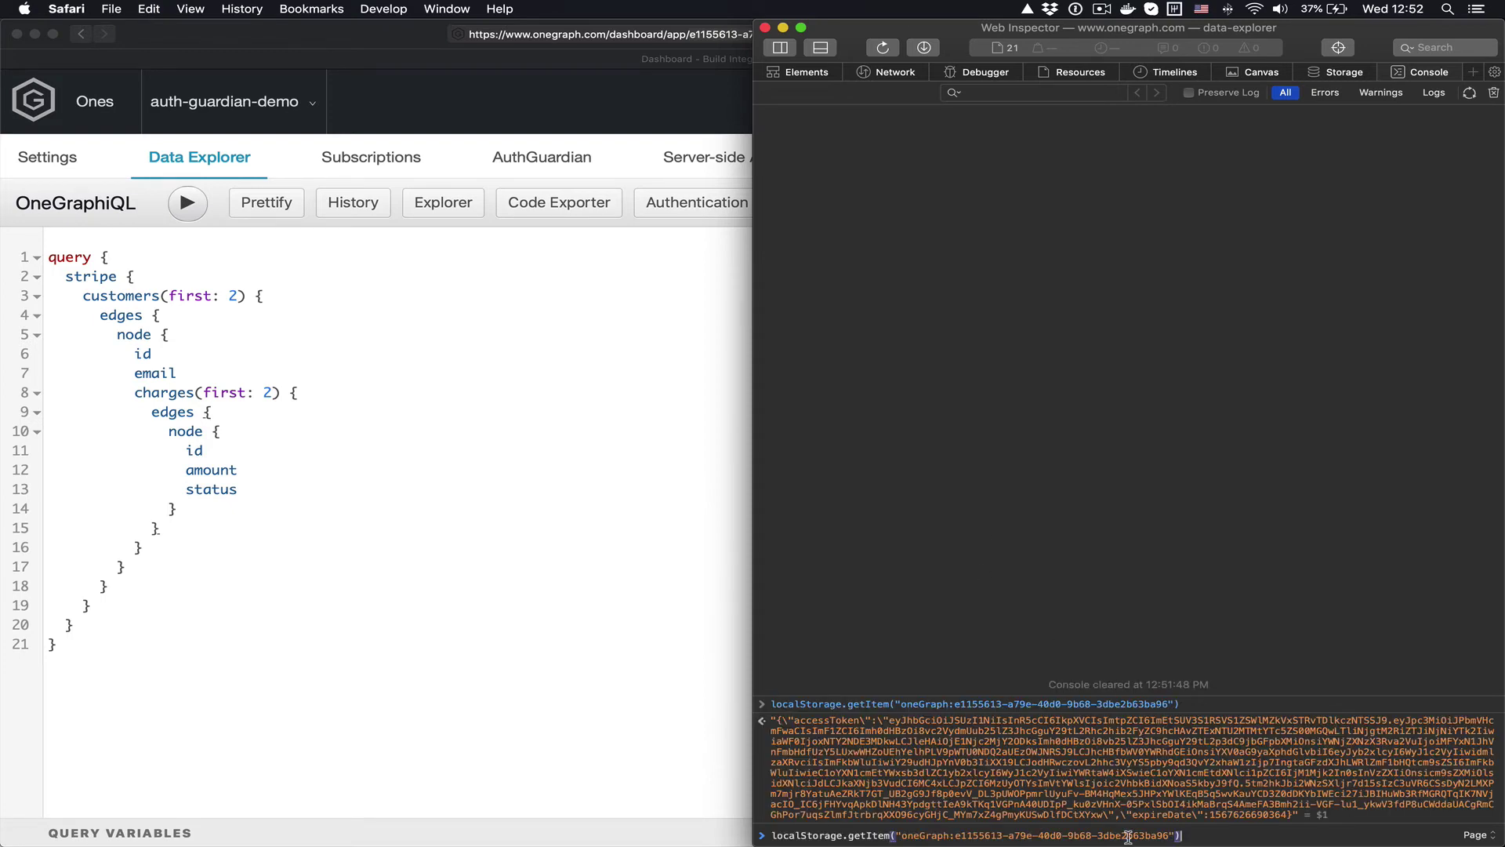
pyautogui.press('super+Left')
pyautogui.write('JSO')
pyautogui.write('N.parse(')
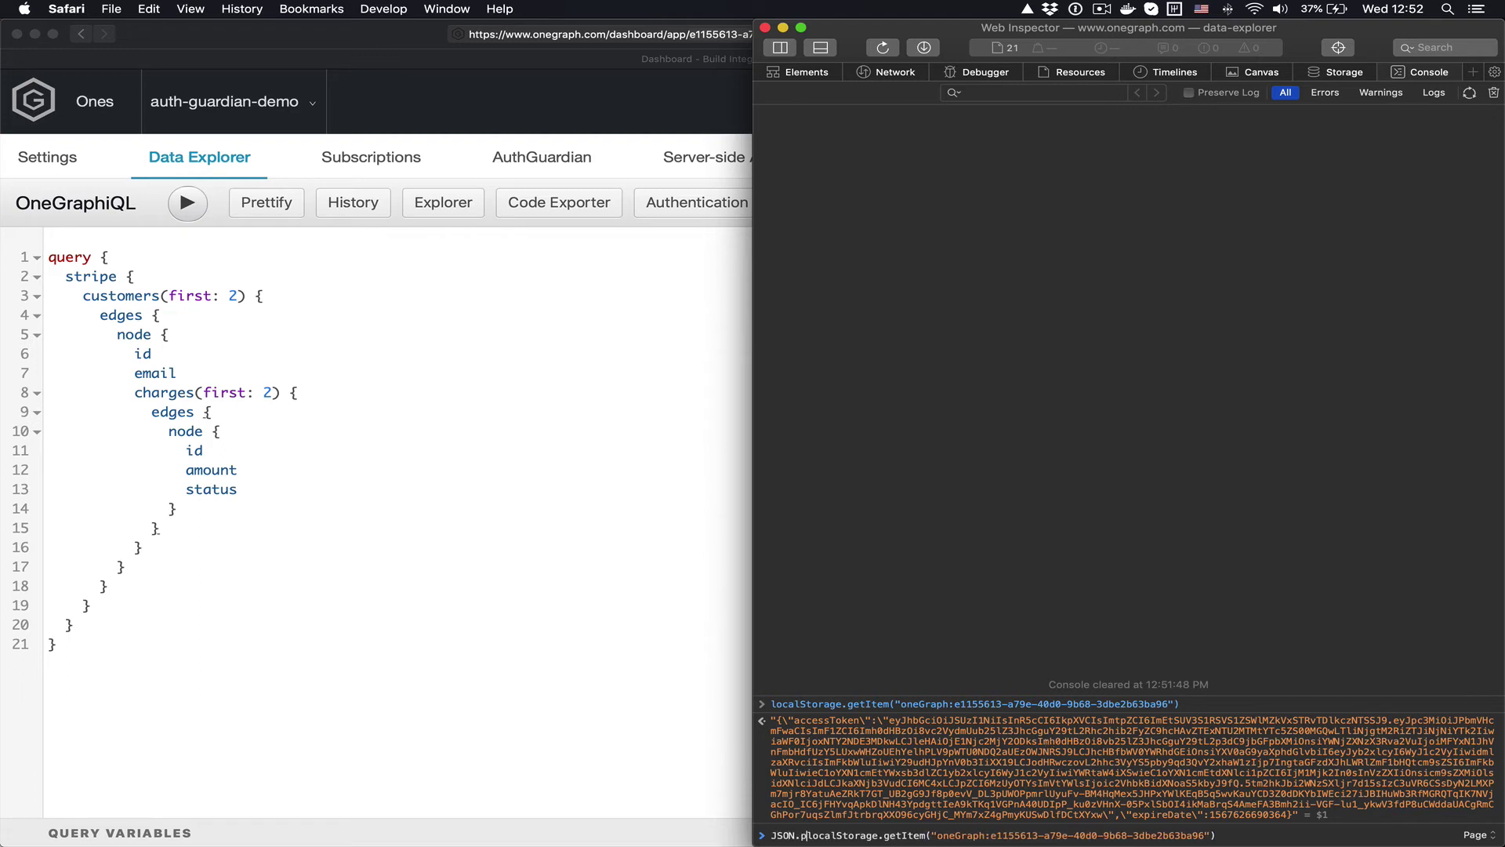
pyautogui.press('super+Right')
pyautogui.write(')')
pyautogui.press('Return')
# - Copy its accessToken to the clipboard, close the inspector and open a new browser tab
pyautogui.press('Up')
pyautogui.write('.a')
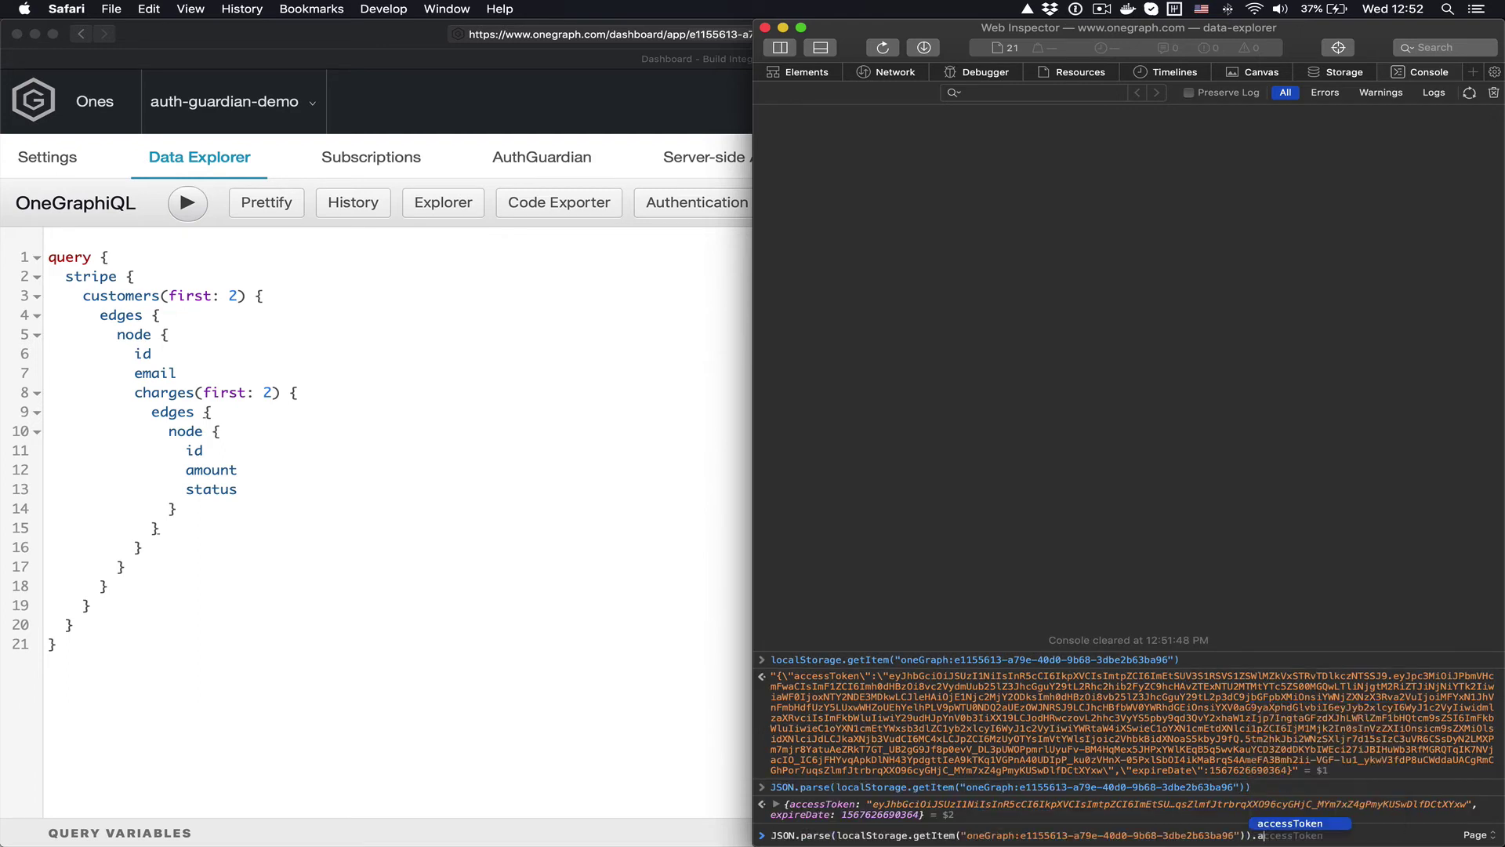
pyautogui.write('c')
pyautogui.press('Tab')
pyautogui.press('Return')
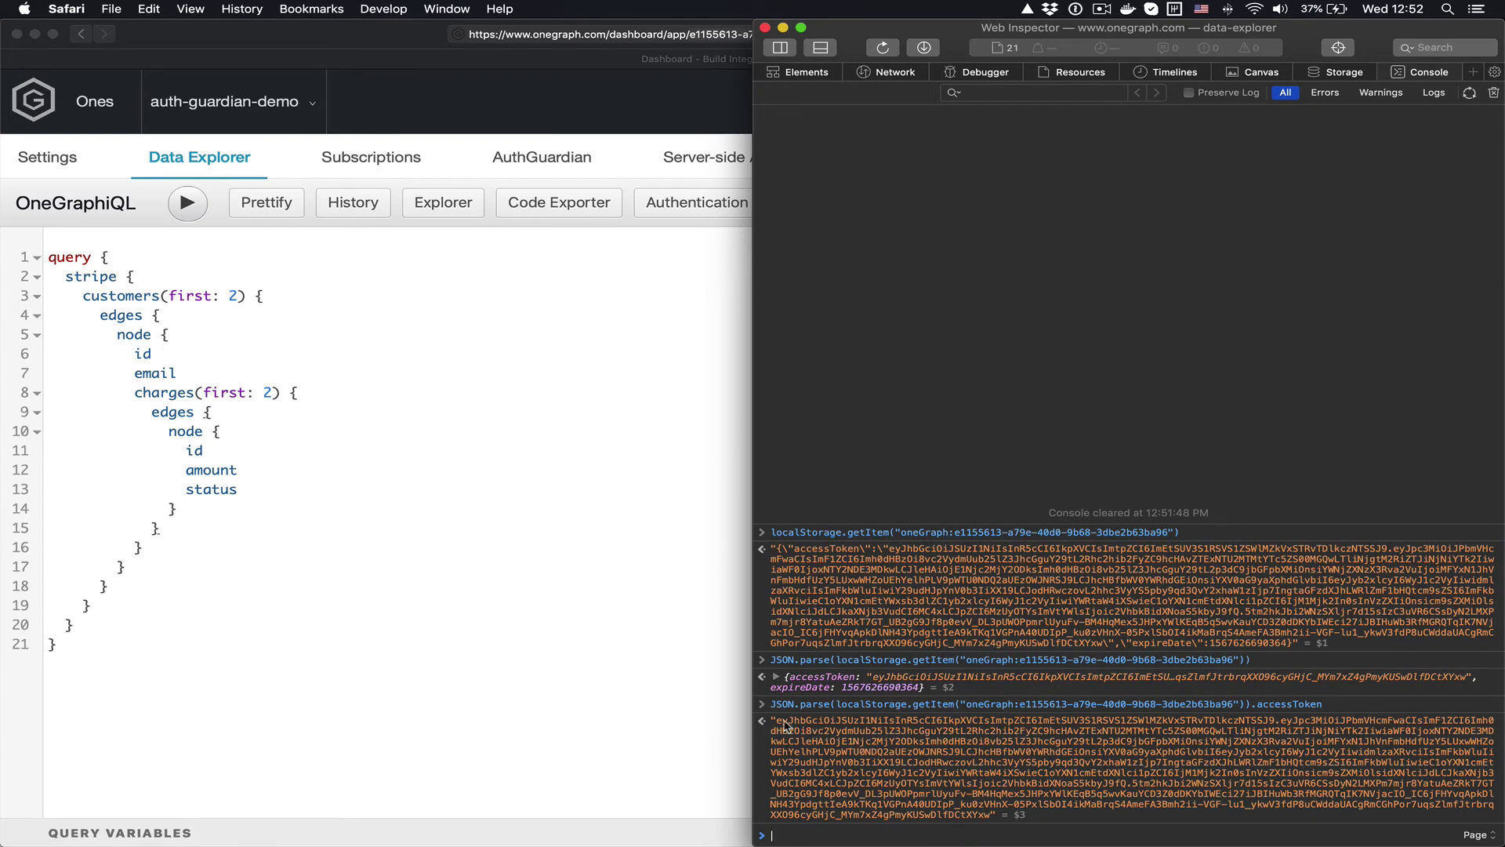
pyautogui.press('Up')
pyautogui.press('Home')
pyautogui.write('copy(')
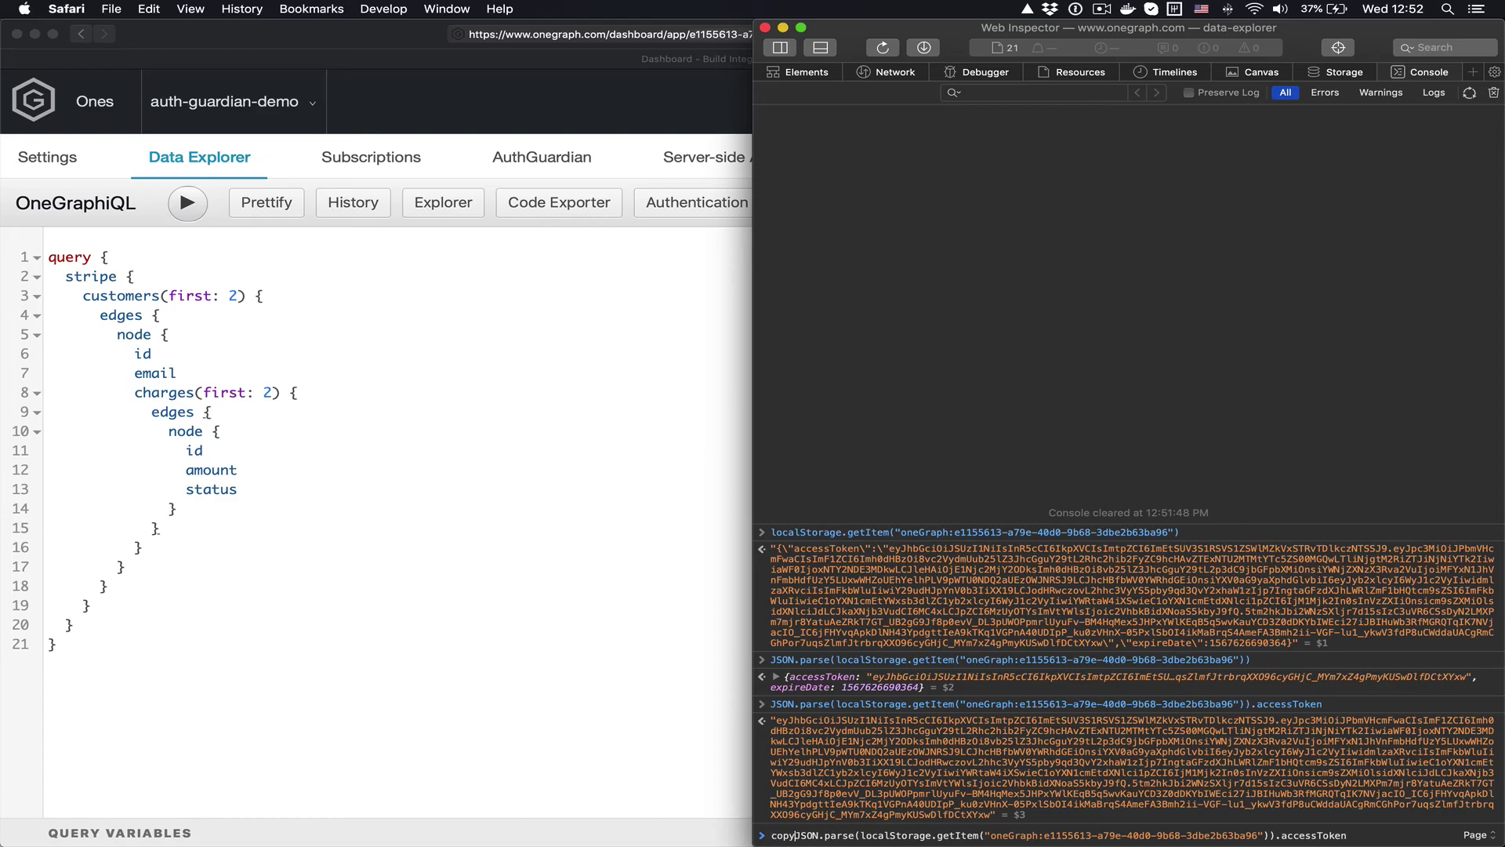
pyautogui.press('Return')
pyautogui.press('super+alt+i')
pyautogui.press('super+t')
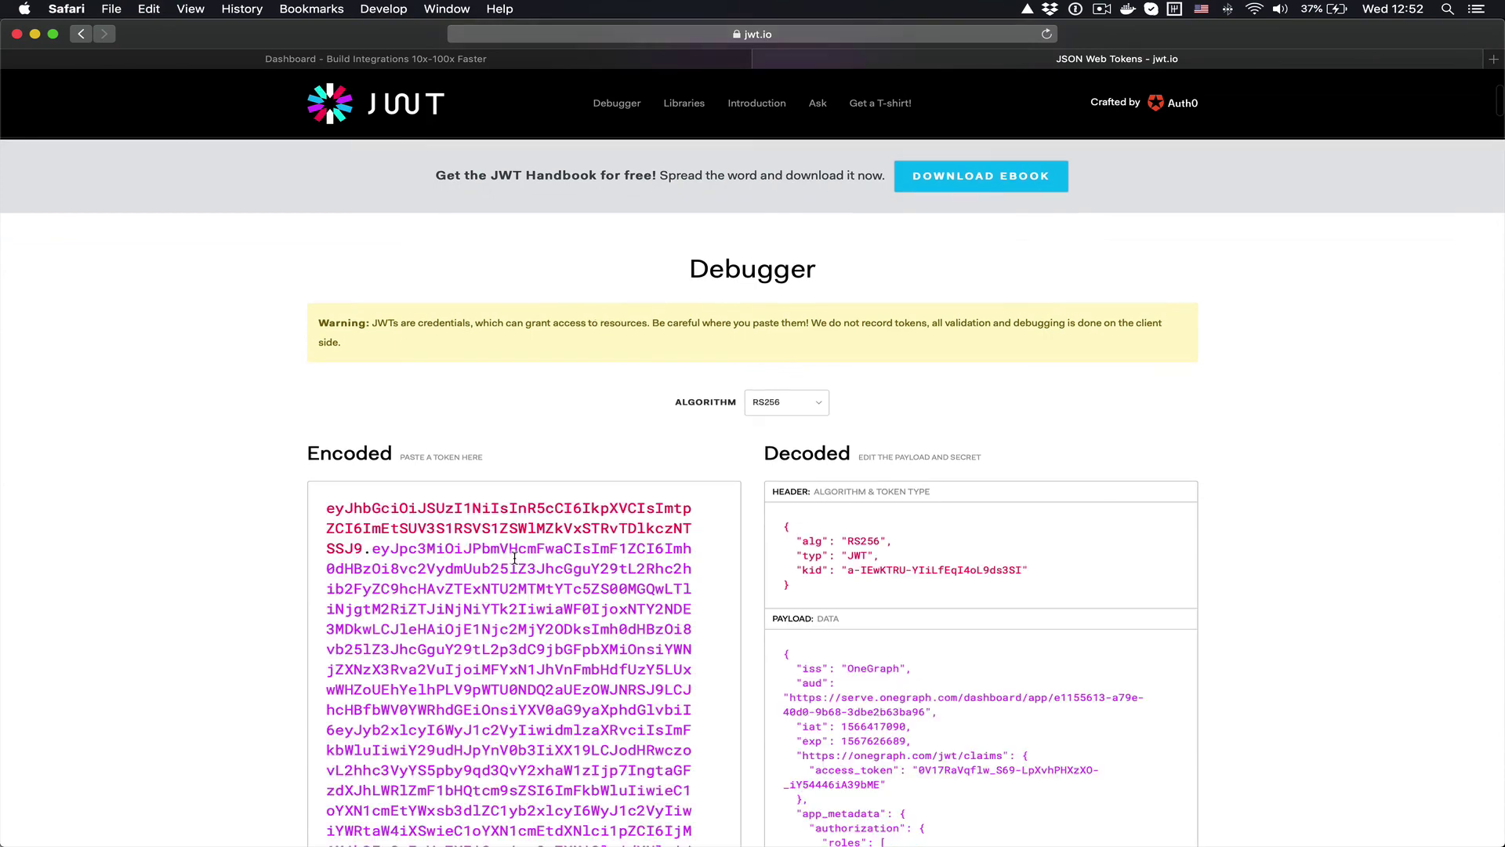
pyautogui.scroll(-5, 510, 541)
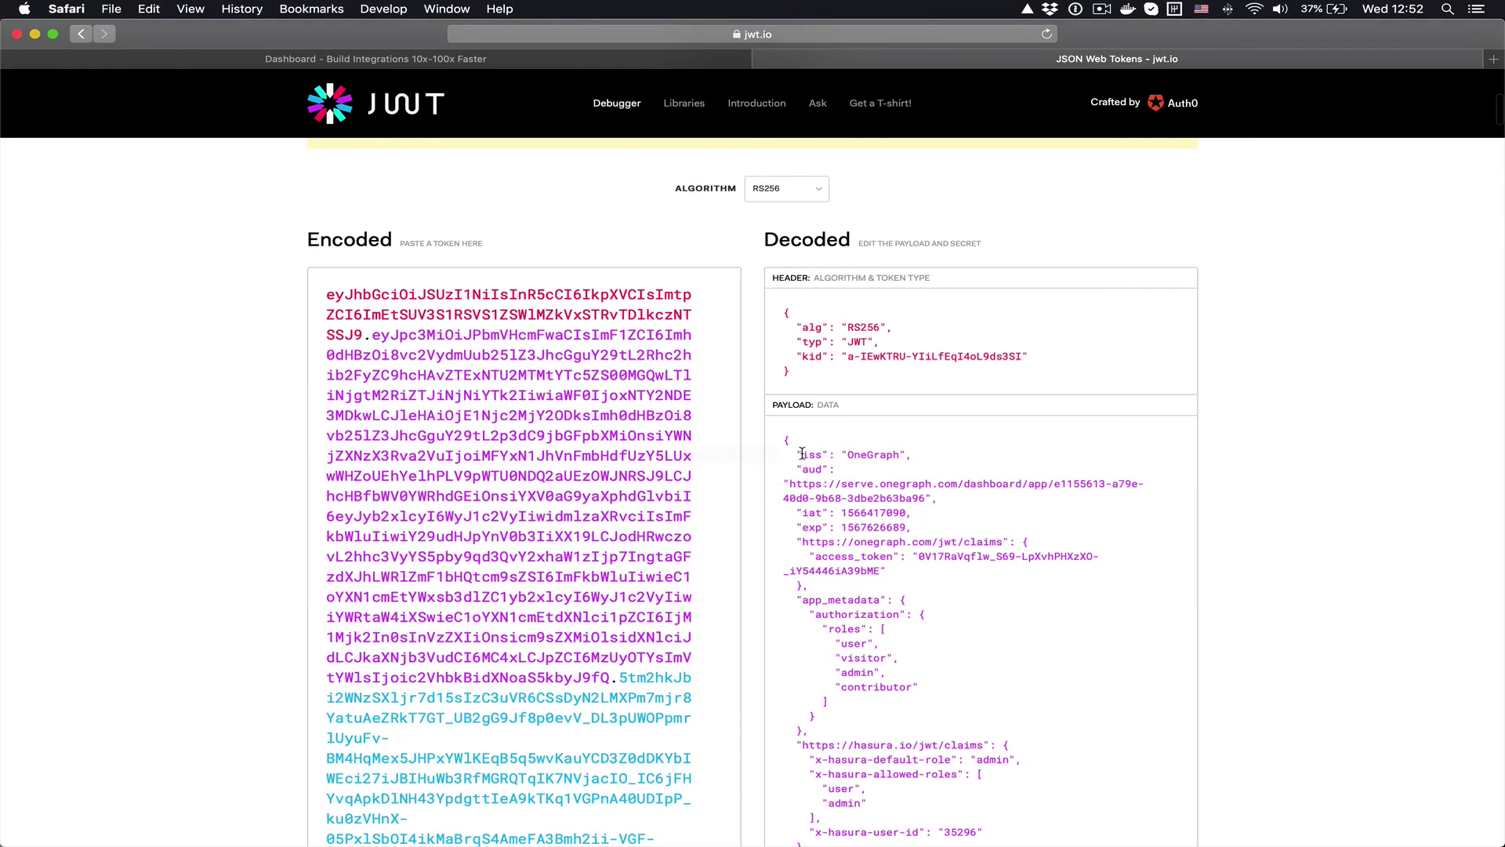
# - Select jwt.io's decoded payload to review roles, default role admin and discount 0.1
pyautogui.moveTo(802, 454); pyautogui.dragTo(907, 652)
pyautogui.scroll(-3, 934, 737)
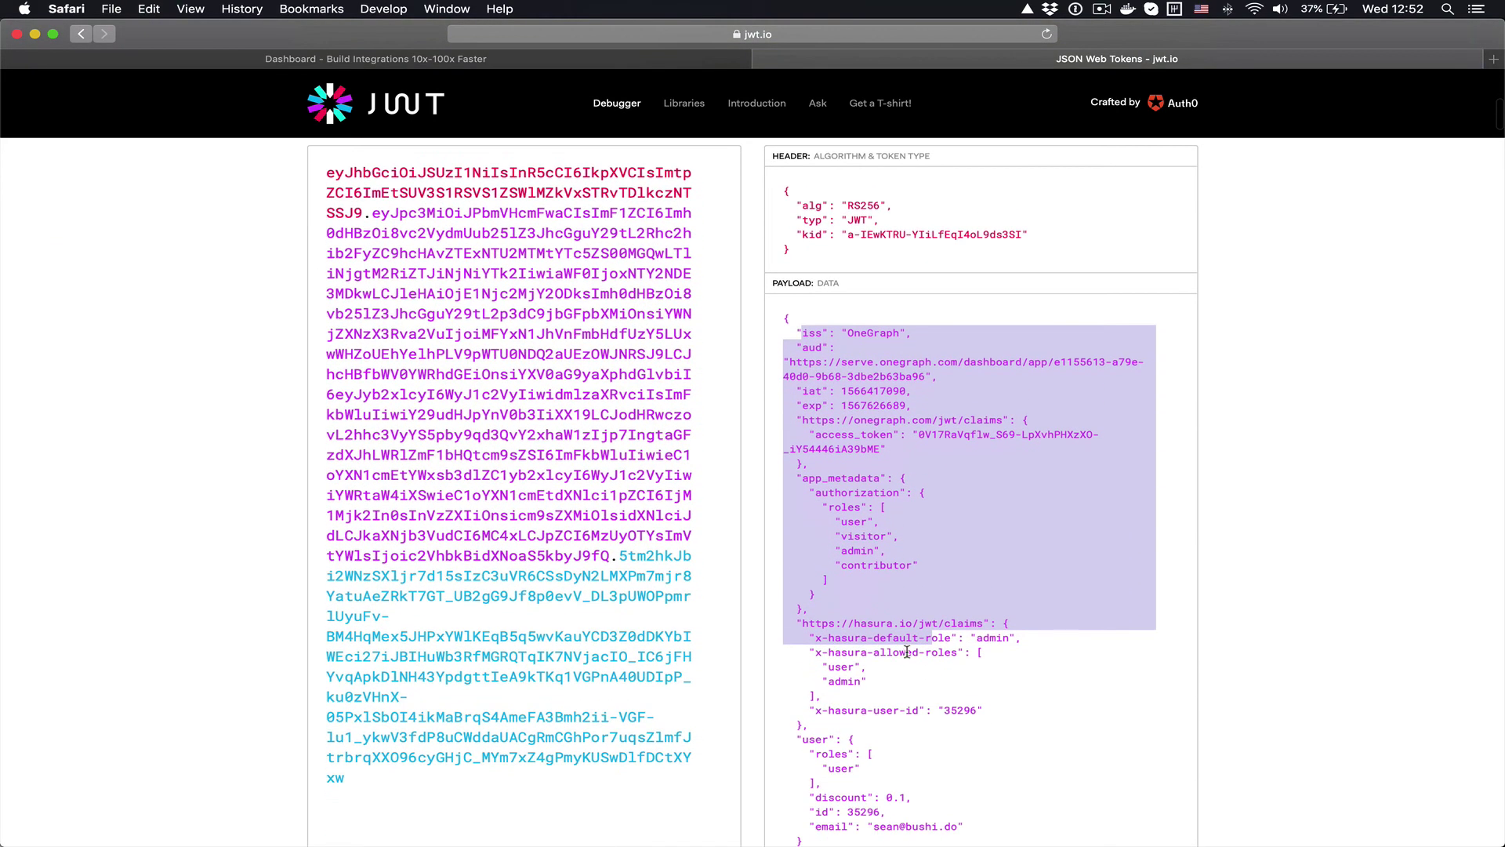
pyautogui.scroll(-5, 907, 652)
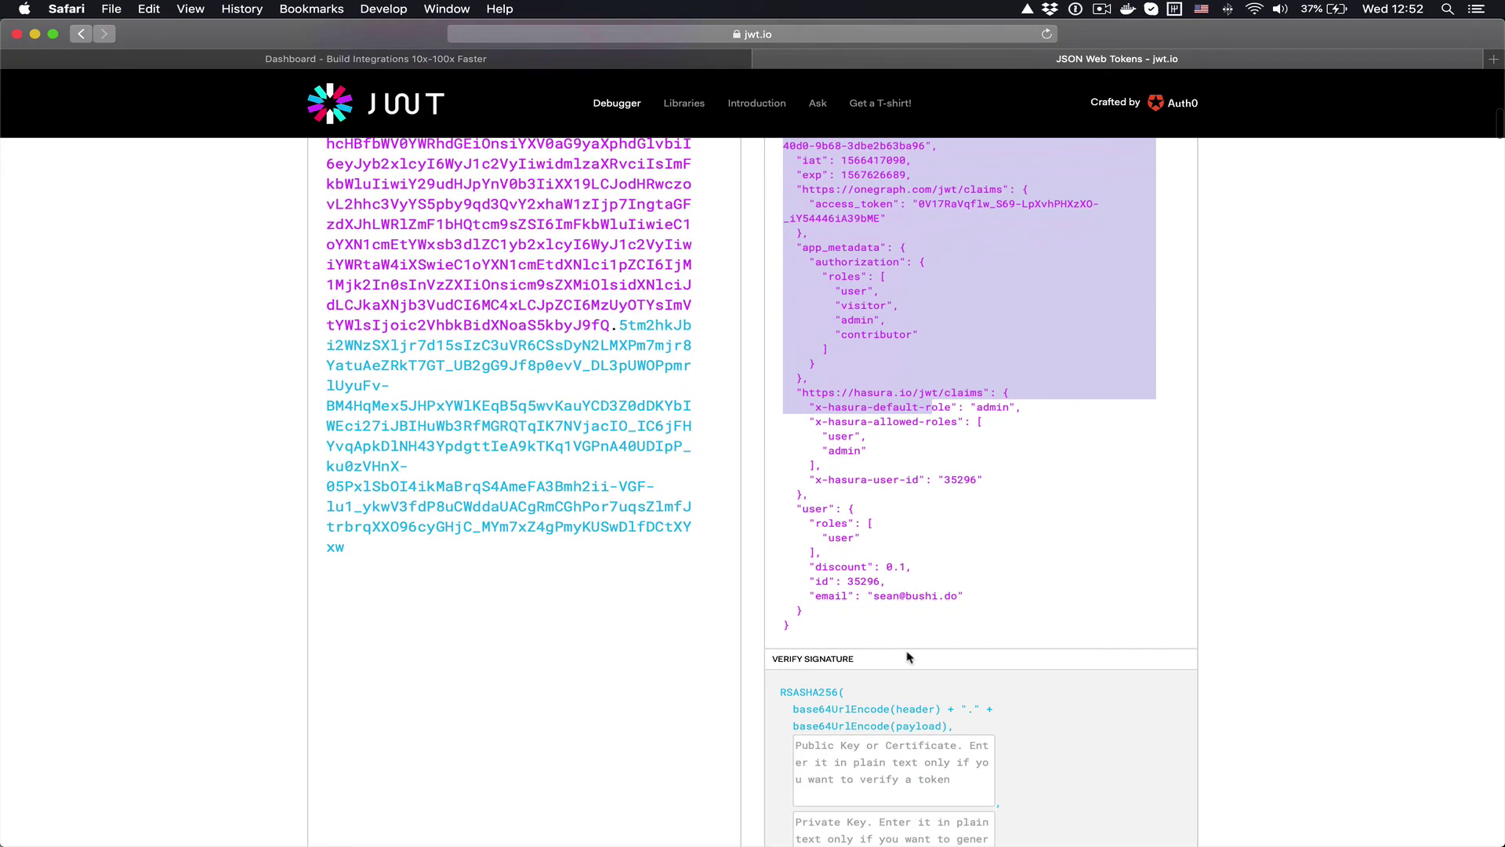
pyautogui.scroll(7, 907, 652)
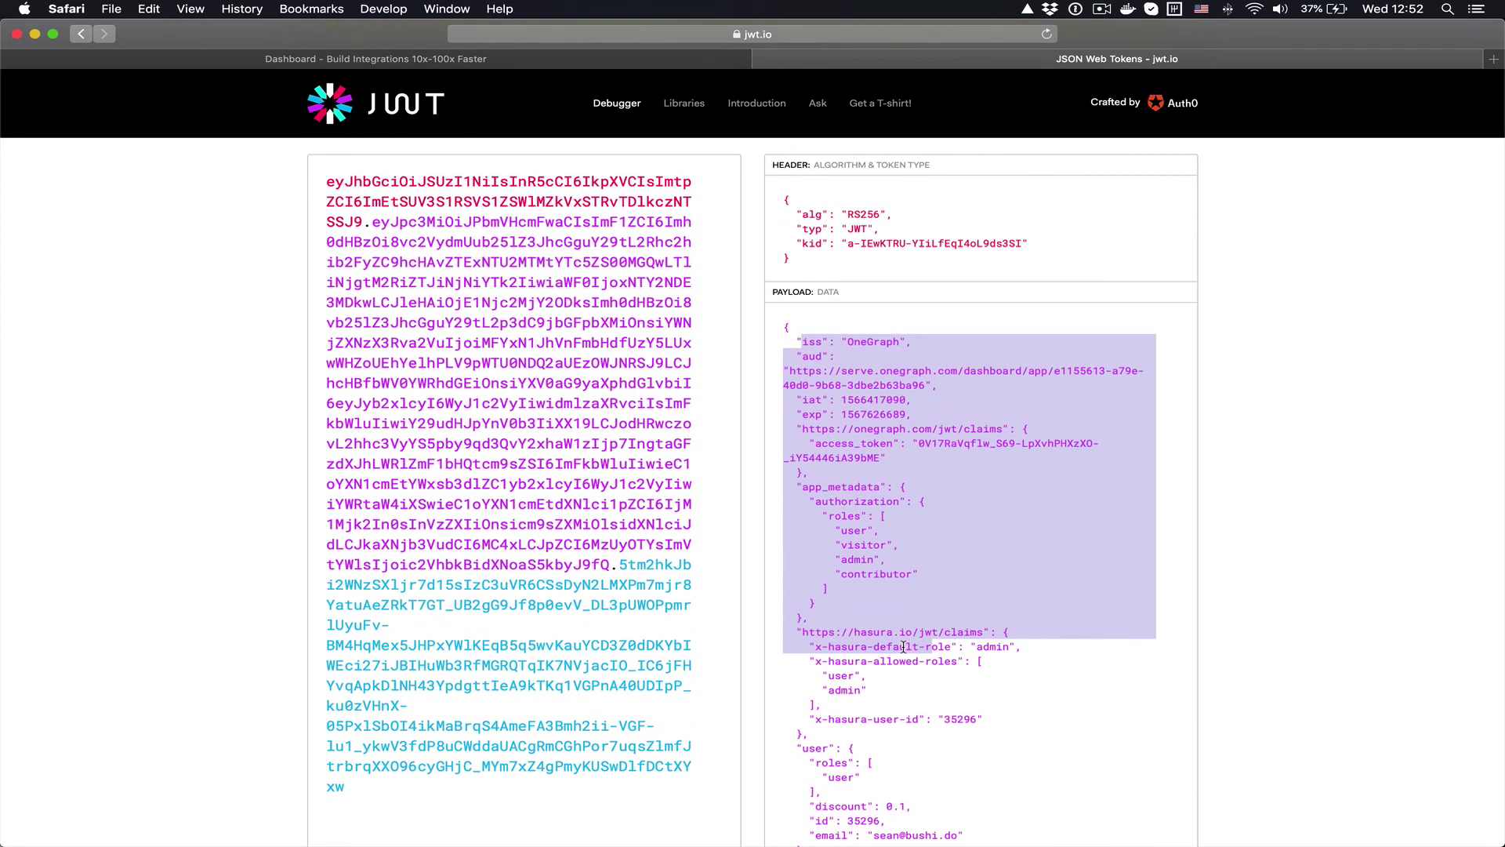
# - Switch from jwt.io back to the OneGraph Dashboard's Data Explorer tab
pyautogui.click(476, 59)
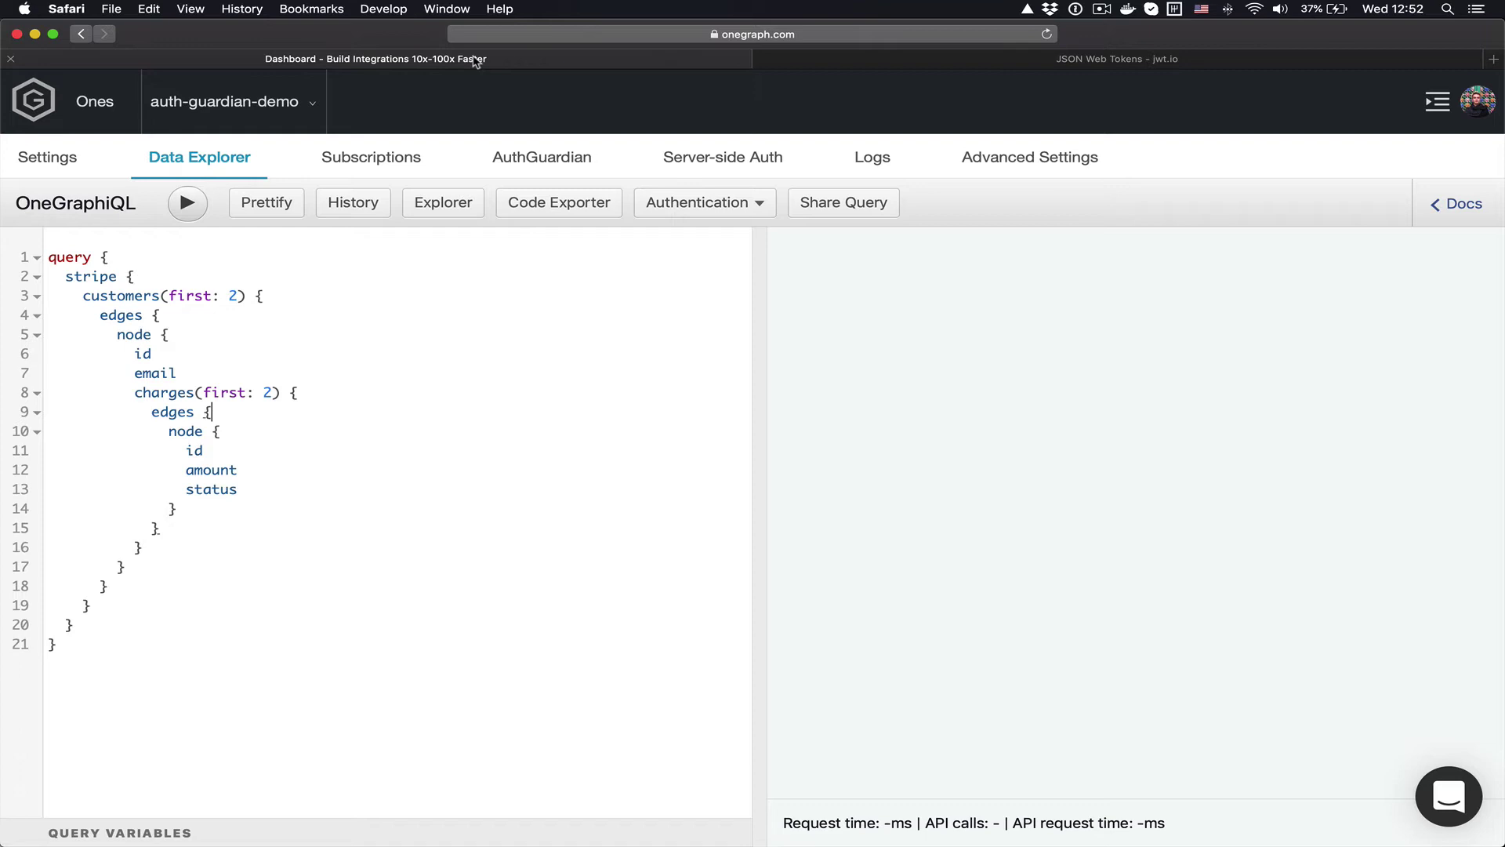